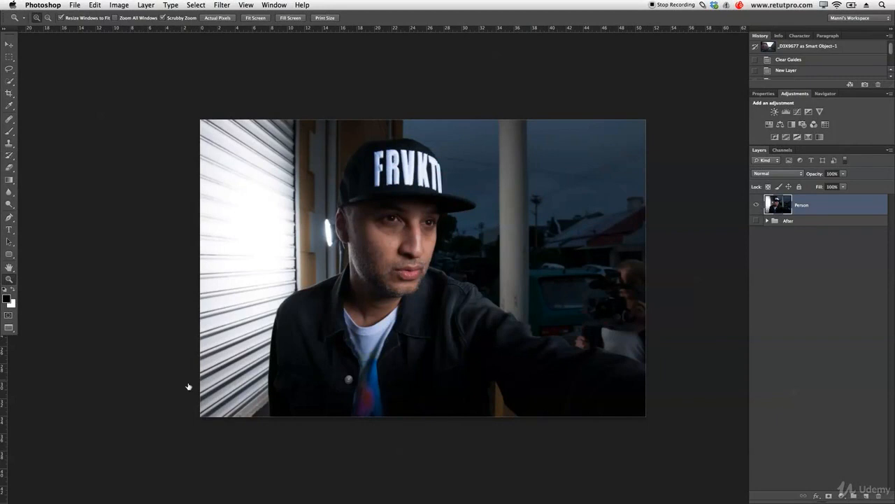
Compare the original Person photo with the finished After composite by toggling their visibility, leaving only Person shown
click(755, 204)
click(756, 220)
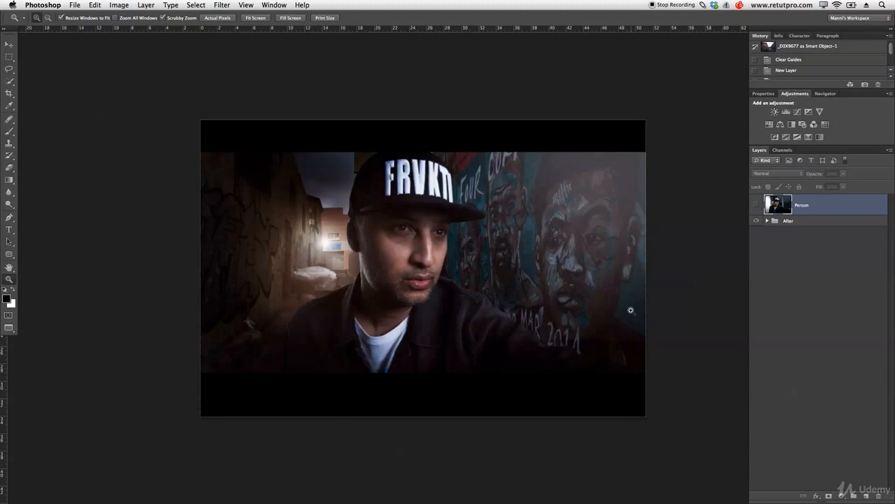
mouse_move(308, 175)
mouse_down()
mouse_move(340, 274)
mouse_move(239, 232)
mouse_move(350, 272)
mouse_move(269, 313)
mouse_move(251, 257)
mouse_up()
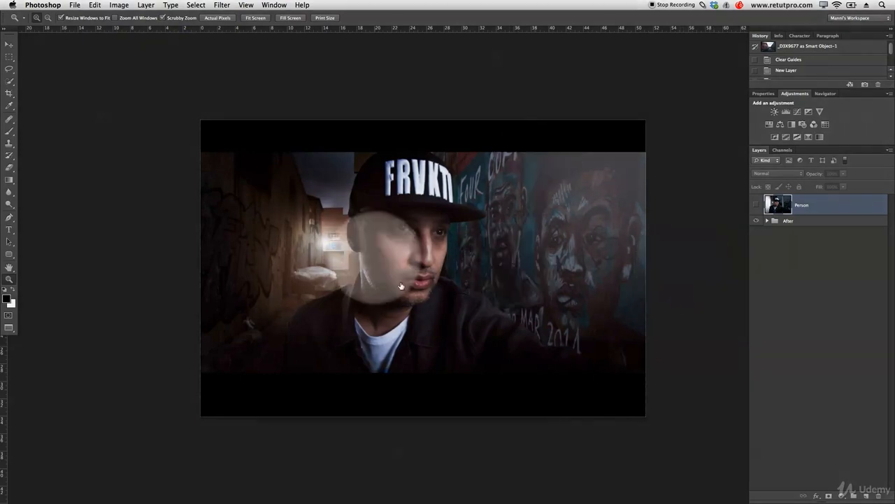
click(755, 204)
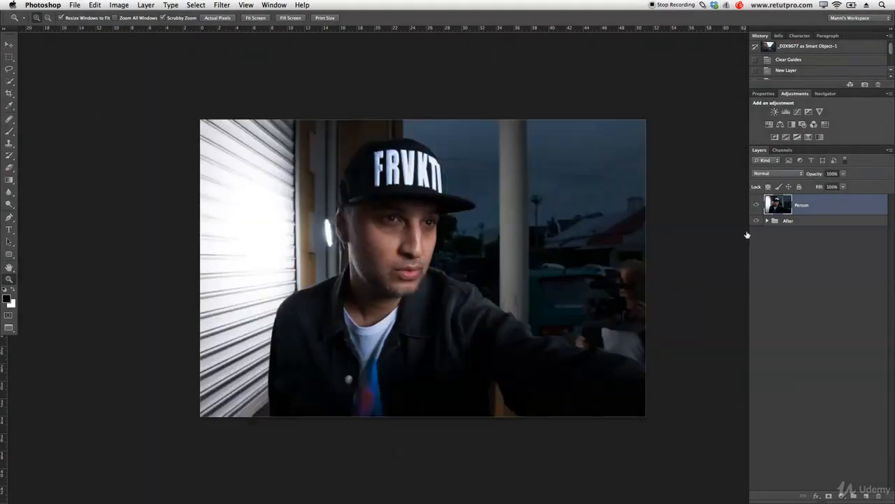
click(756, 204)
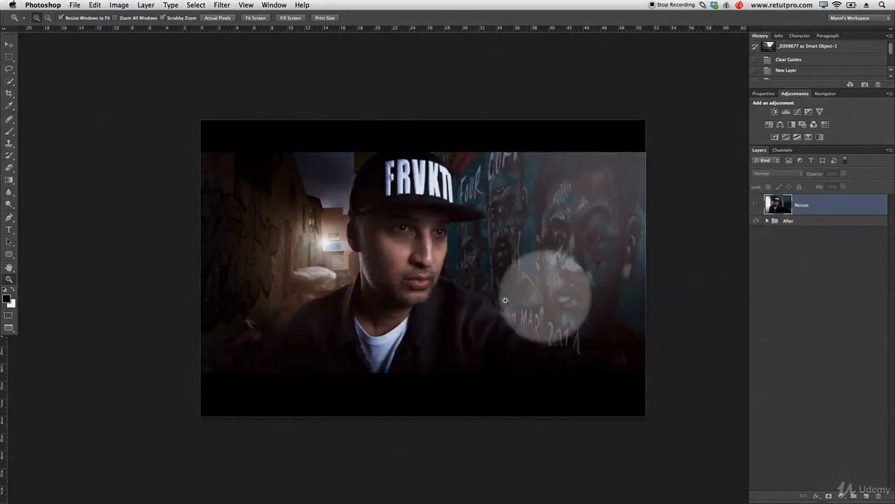
click(755, 221)
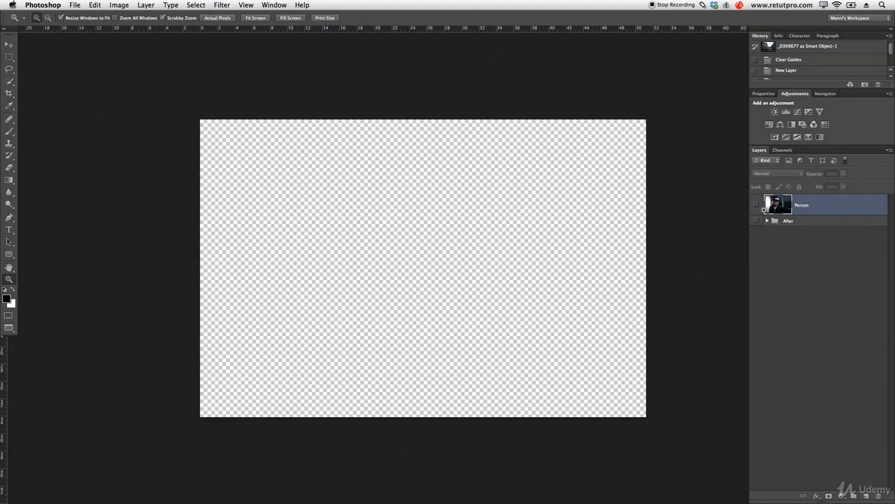
click(756, 204)
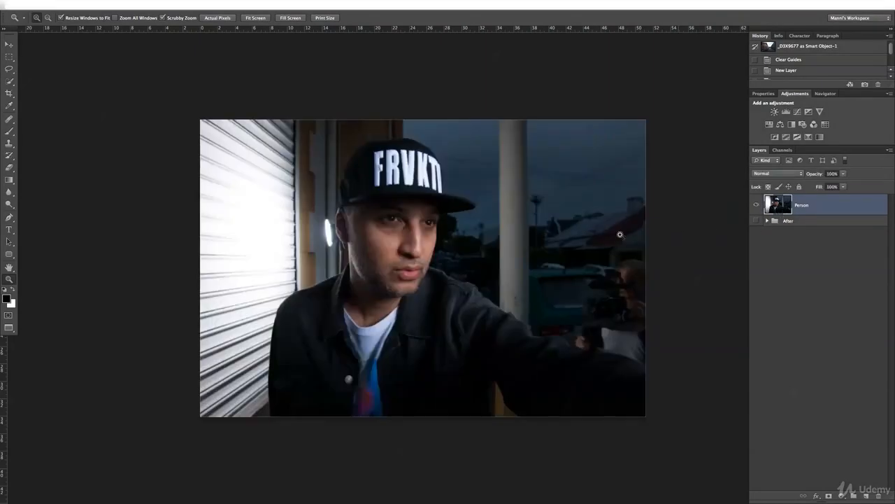
Leave full-screen mode and examine the _D3X9729 alley photo and the _D3X9737 mural photo in their own documents
key(f)
key(f)
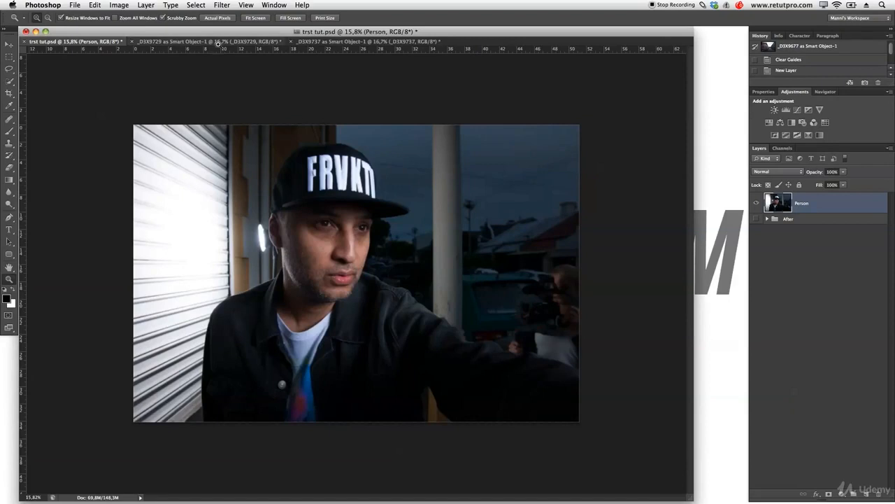
click(210, 42)
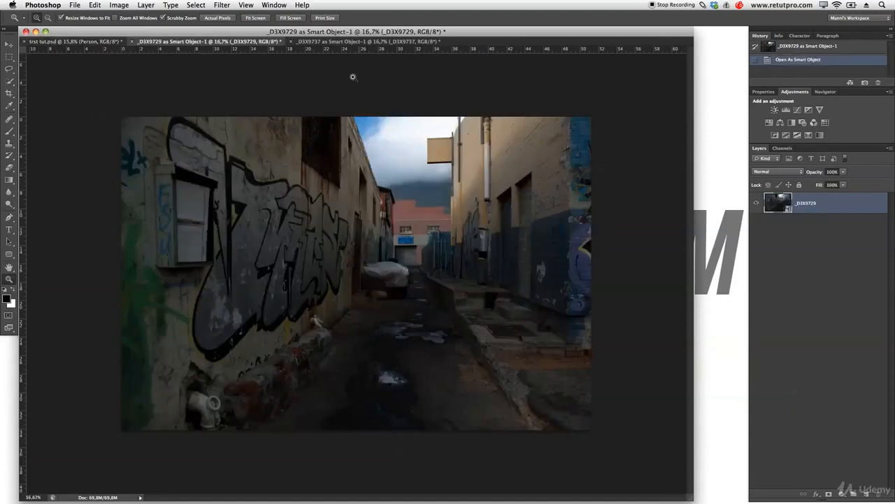
click(335, 44)
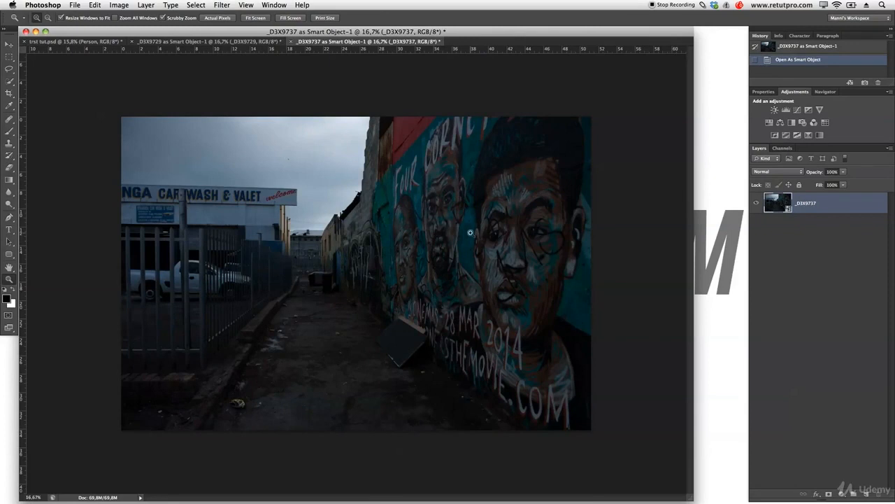
click(256, 43)
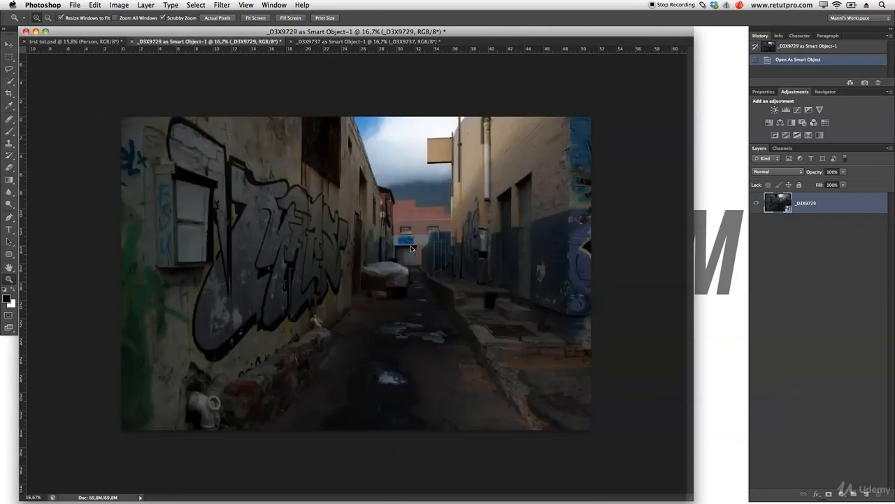
click(311, 44)
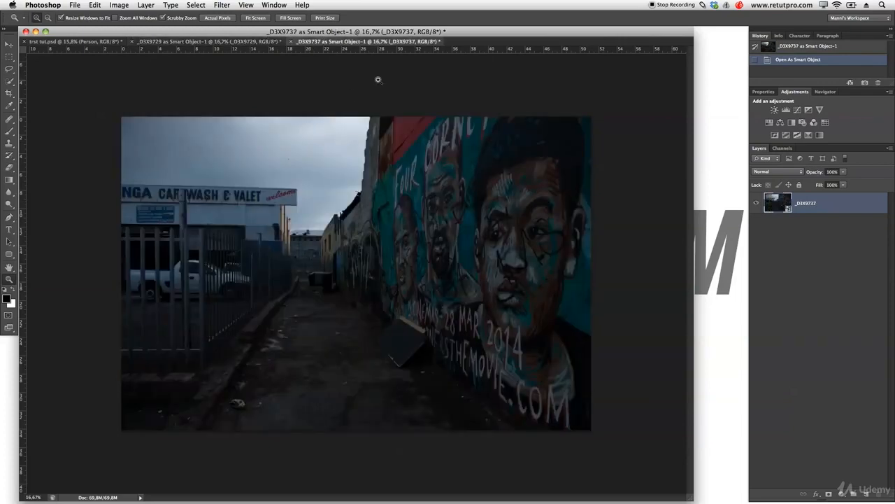
Float both background photos in separate windows, copy the _D3X9729 alley layer into trst tut.psd and close its source document
drag(349, 42, 573, 181)
drag(263, 41, 563, 183)
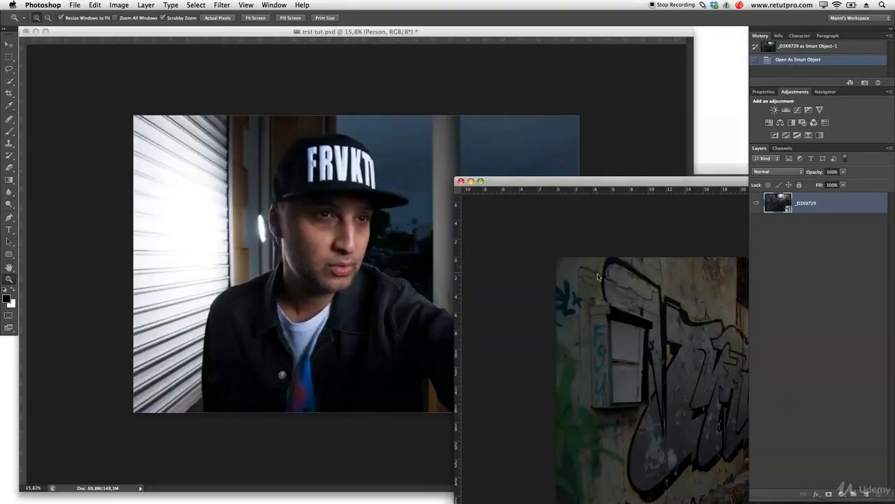
click(625, 281)
drag(787, 208, 299, 175)
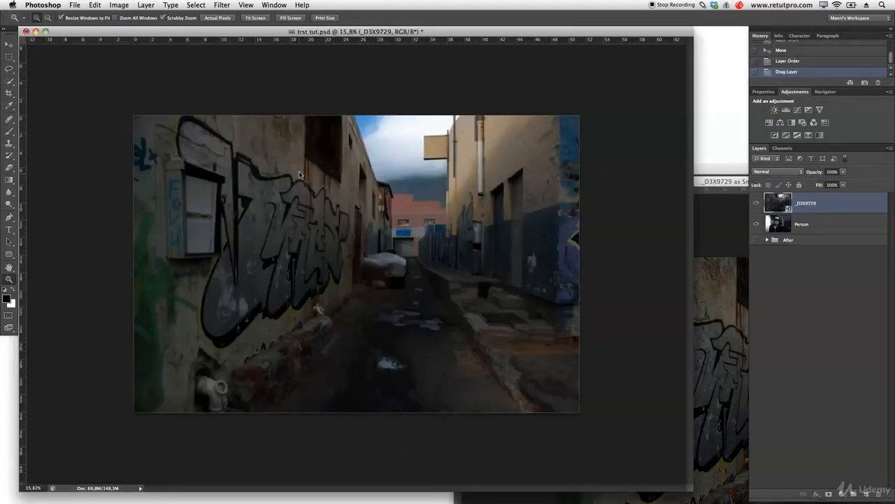
click(702, 214)
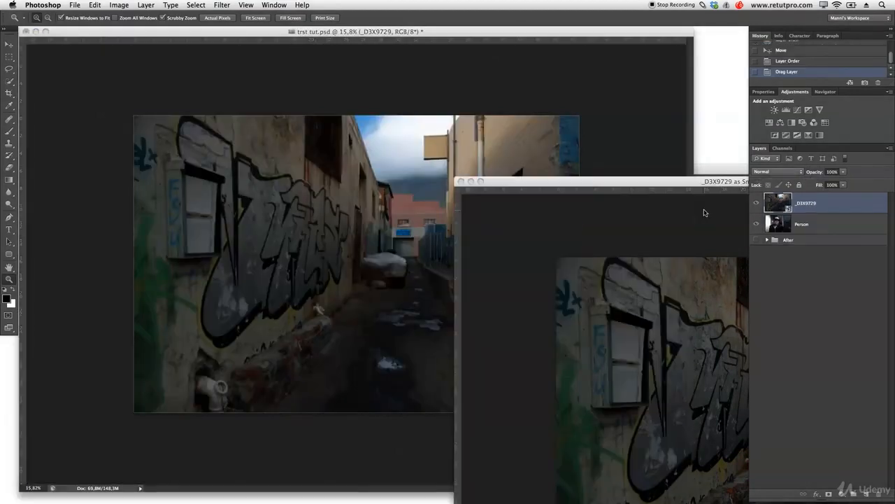
click(462, 182)
click(430, 173)
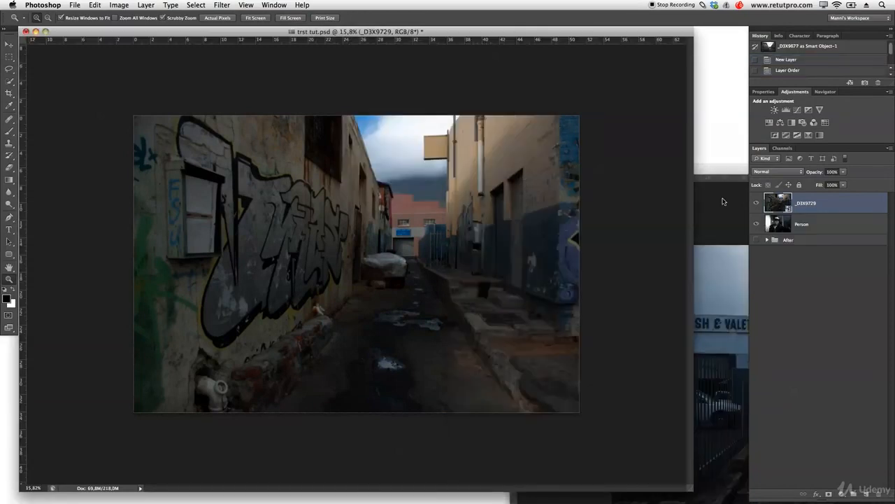
Copy the _D3X9737 mural layer into trst tut.psd, close its source document and return to full-screen mode
drag(796, 208, 420, 208)
click(516, 168)
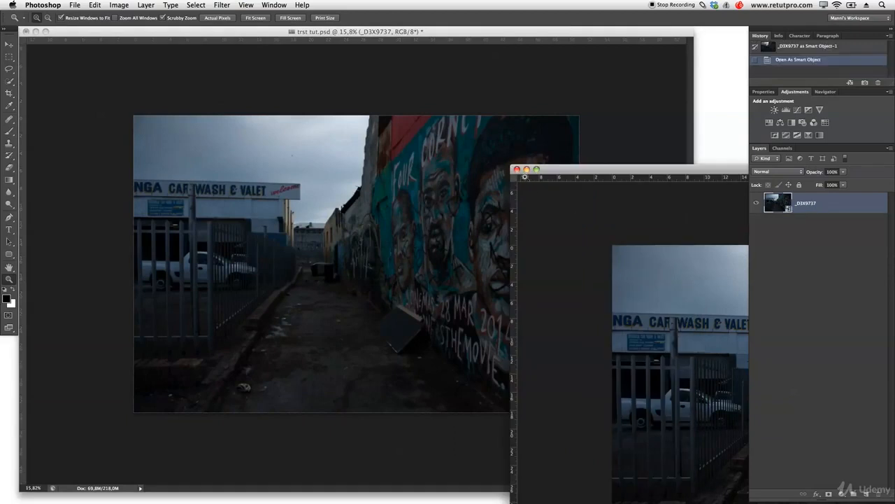
click(418, 173)
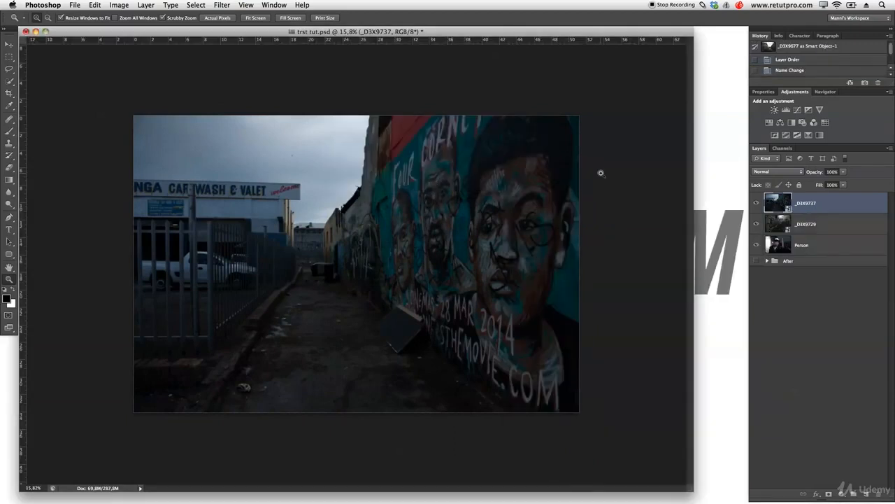
key(super+plus)
key(f)
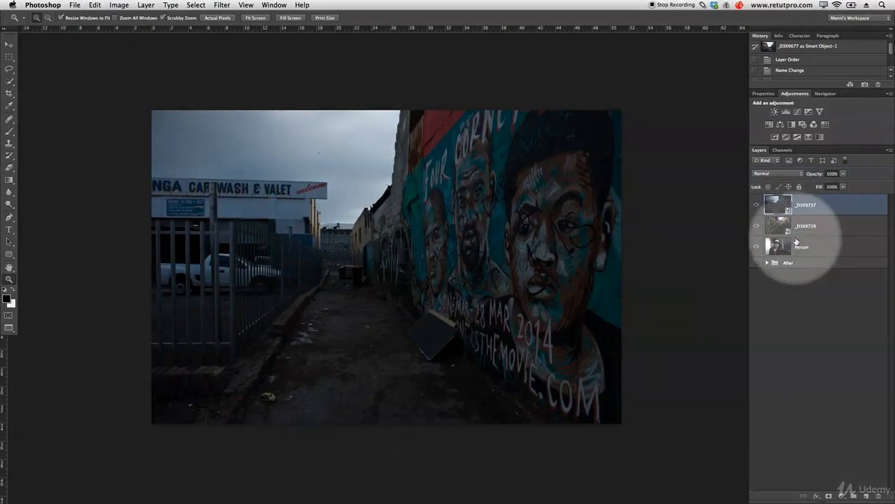
Rasterize the _D3X9737 and _D3X9729 smart object layers together
shift+click(827, 227)
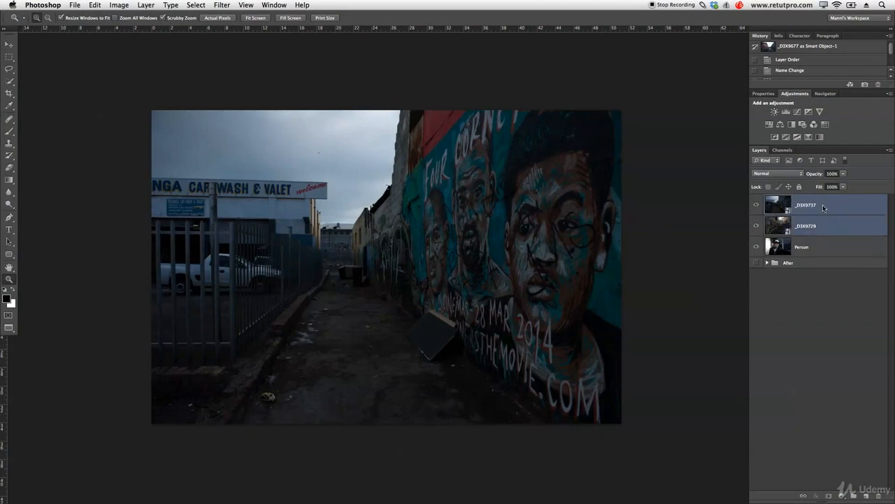
right_click(824, 207)
click(784, 293)
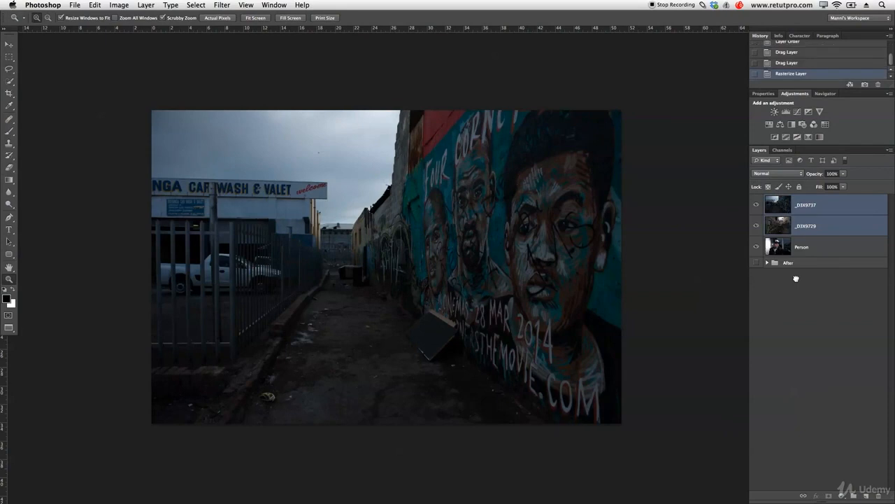
Move the two background photo layers below the Person layer and group them as "Background"
drag(816, 232, 814, 259)
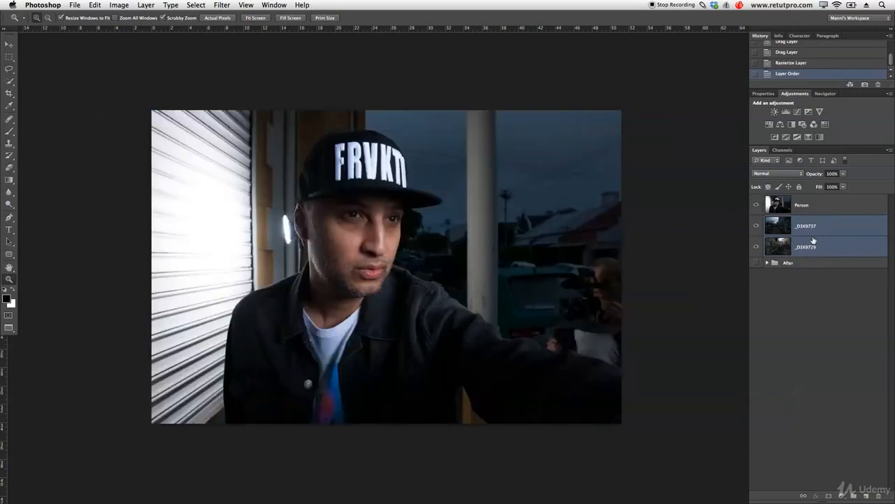
key(super+g)
double_click(791, 220)
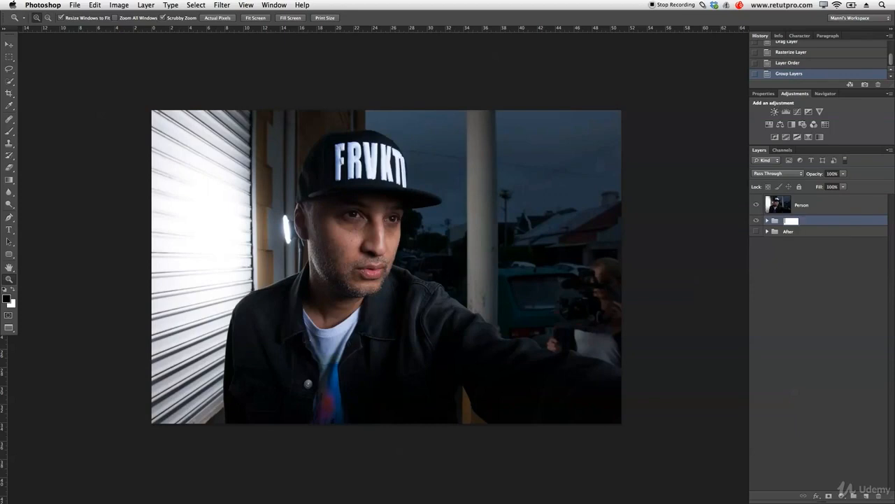
text(Background)
key(Return)
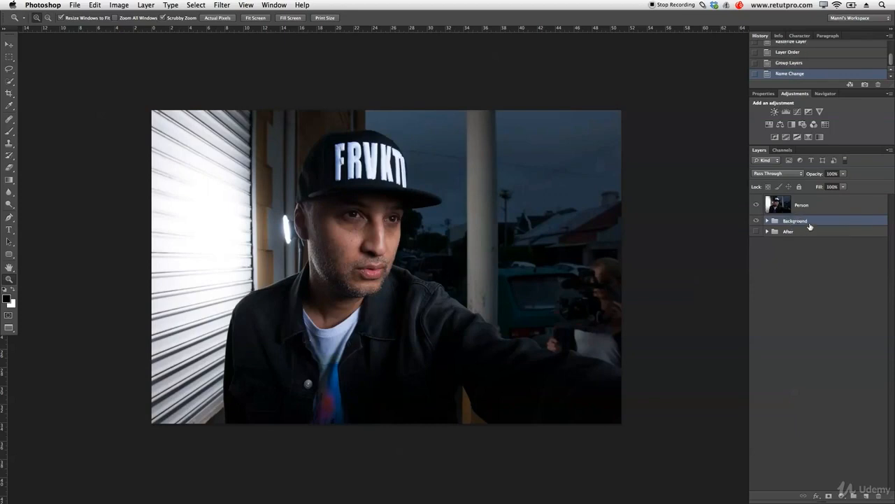
Put the Person layer into its own group named "Person" and collapse the group
click(816, 209)
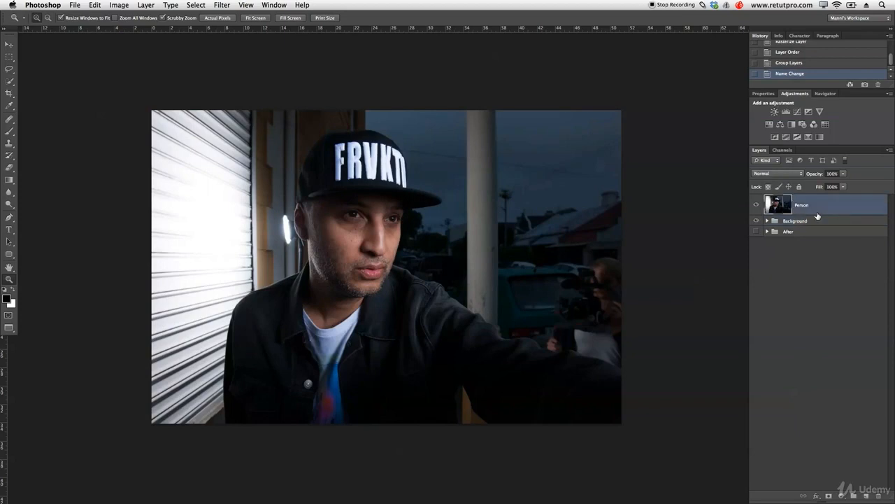
key(super+g)
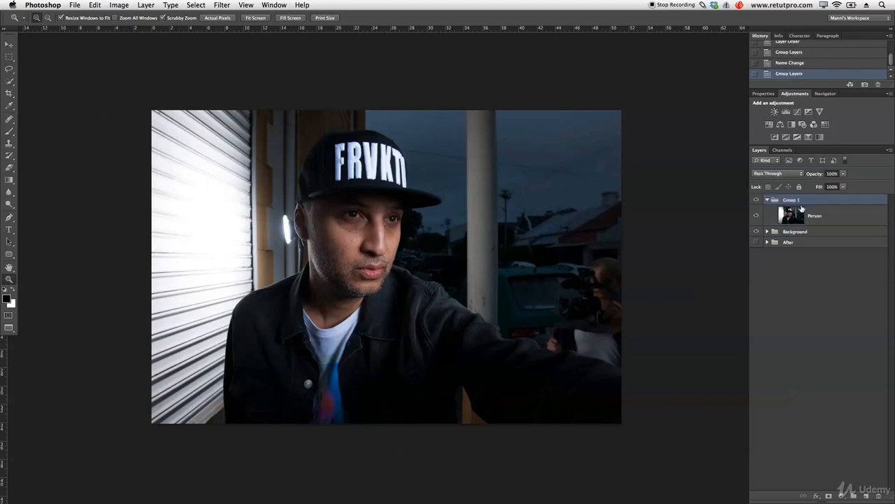
double_click(789, 200)
text(Person)
key(Return)
click(766, 201)
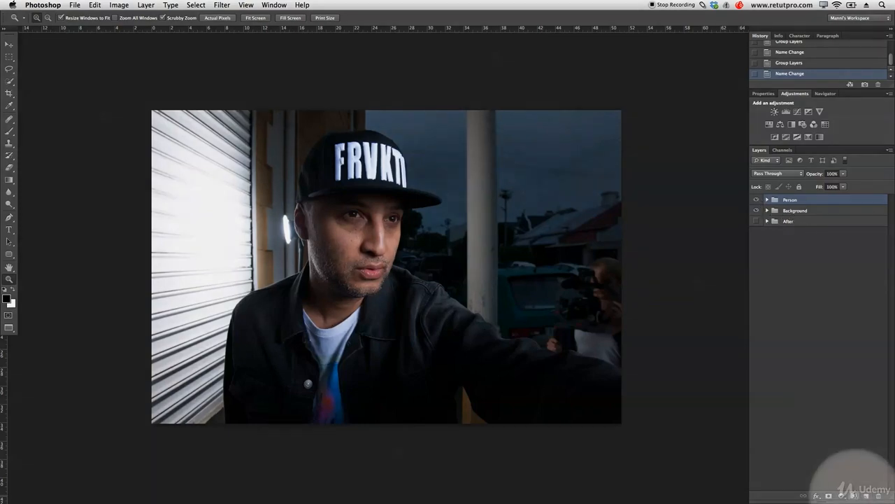
Create a new group named "Help Layers" above the Person group
click(854, 496)
double_click(792, 200)
text(Help Laye)
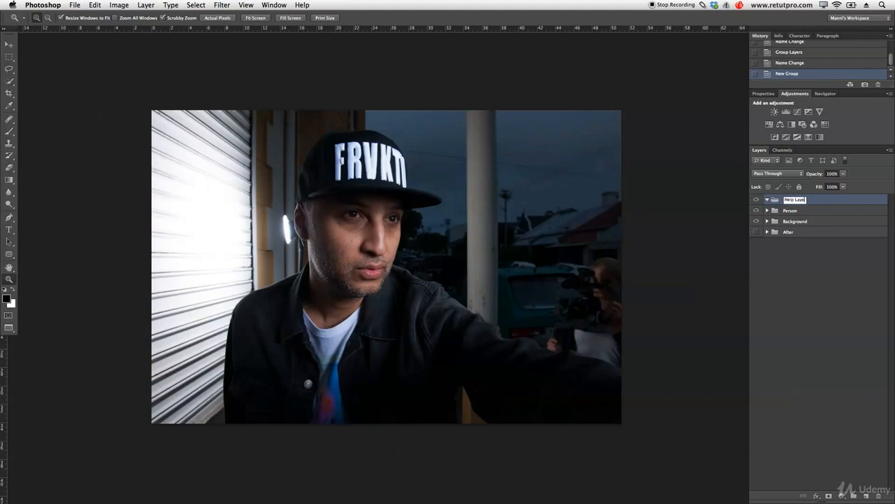
text(r)
key(Return)
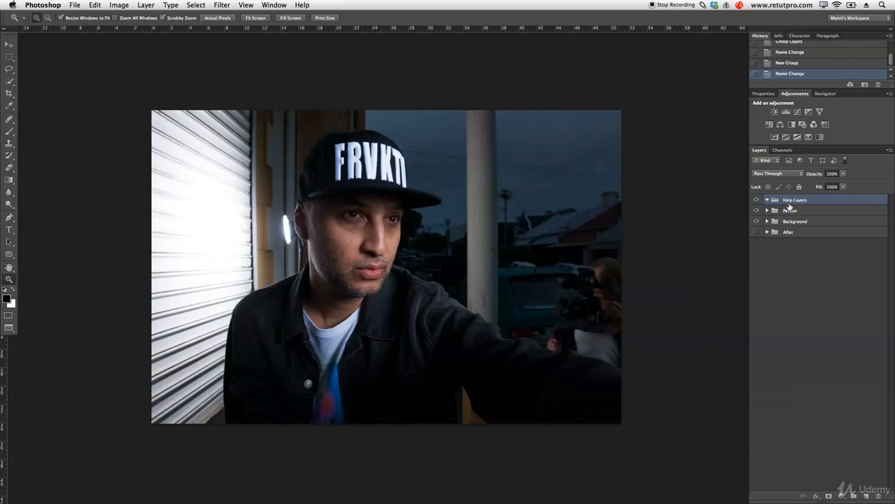
click(768, 200)
click(768, 200)
Add an empty layer named "Crop" inside the Help Layers group
click(865, 496)
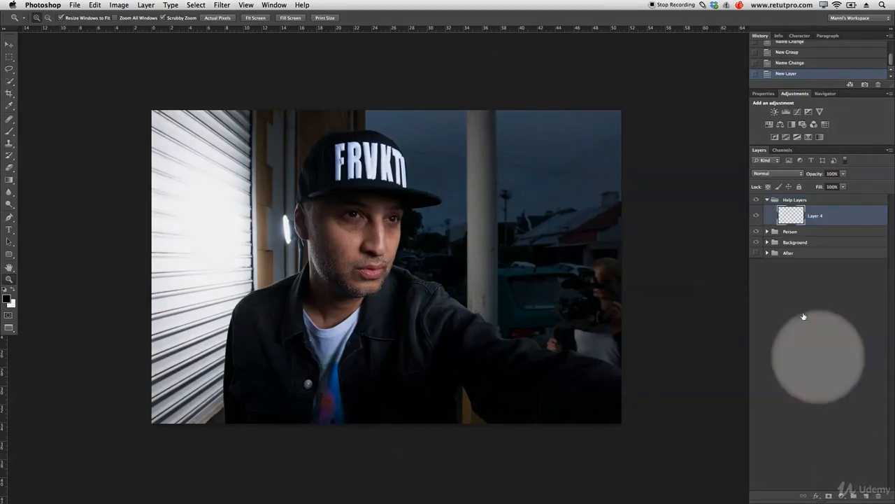
double_click(815, 214)
text(Crop)
key(Return)
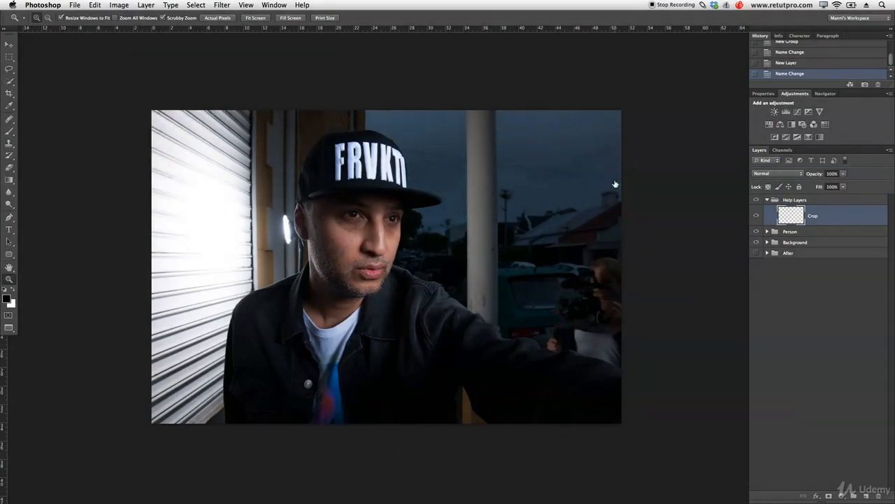
View the After composite alone to examine its black crop bars, and restore the visibility of the working groups
drag(756, 242, 756, 200)
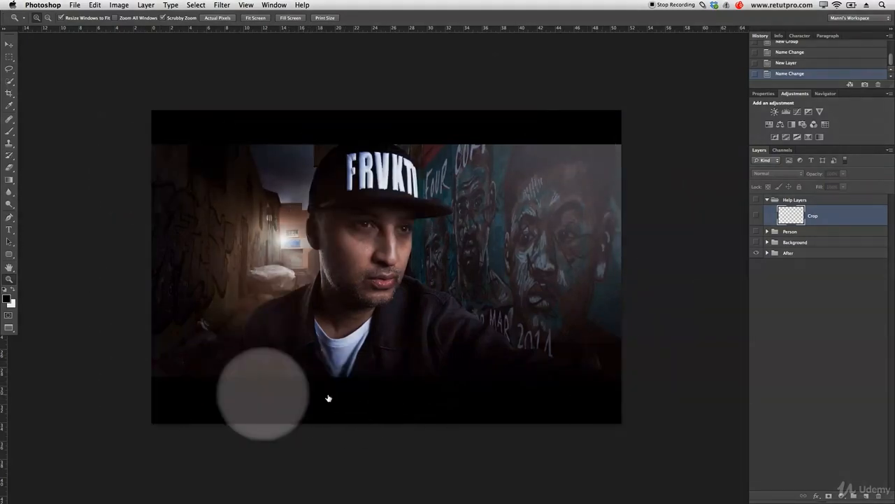
click(755, 219)
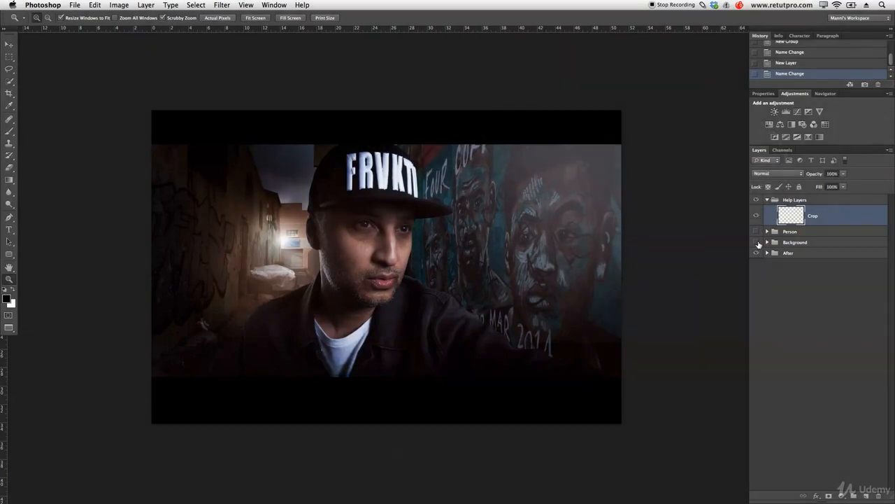
click(756, 252)
drag(758, 231, 757, 242)
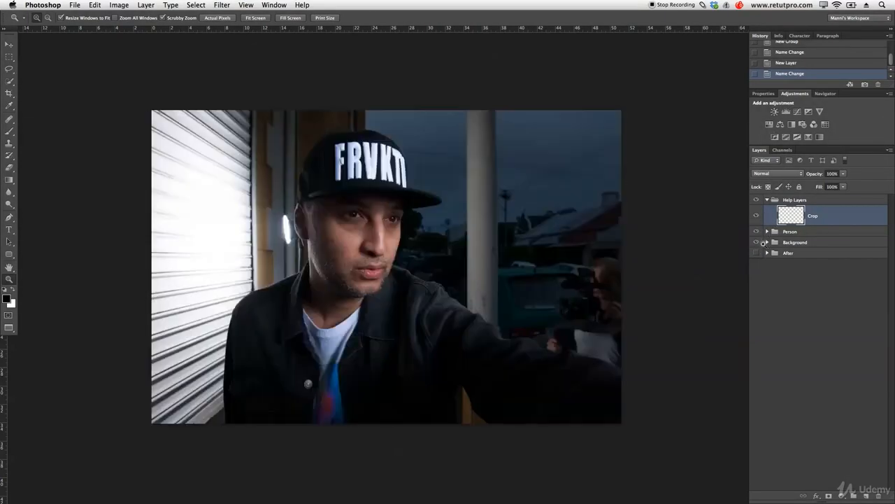
Try selecting a full-width strip along the photo's upper edge with the Rectangular Marquee tool, and deselect it
click(9, 56)
right_click(10, 56)
click(38, 59)
drag(121, 80, 659, 140)
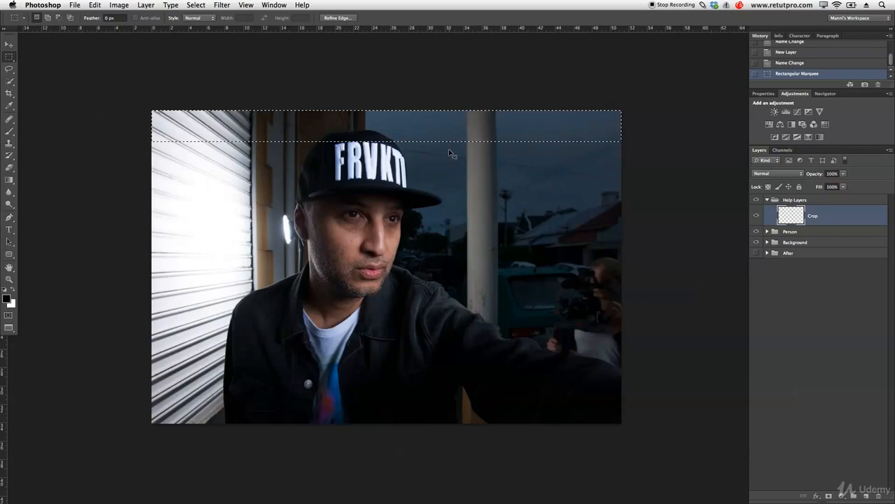
key(super+d)
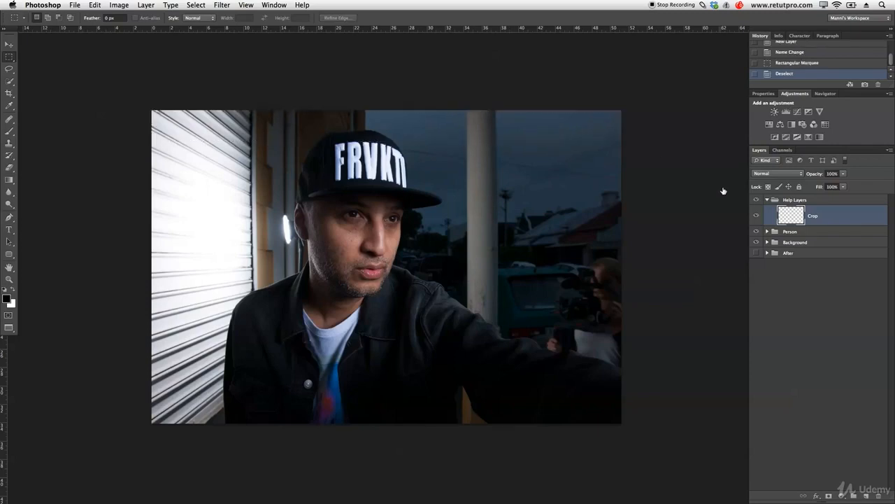
Move the portrait in the Person group toward the lower right, exposing a strip of the background photo
click(767, 231)
click(794, 247)
key(v)
drag(431, 260, 464, 270)
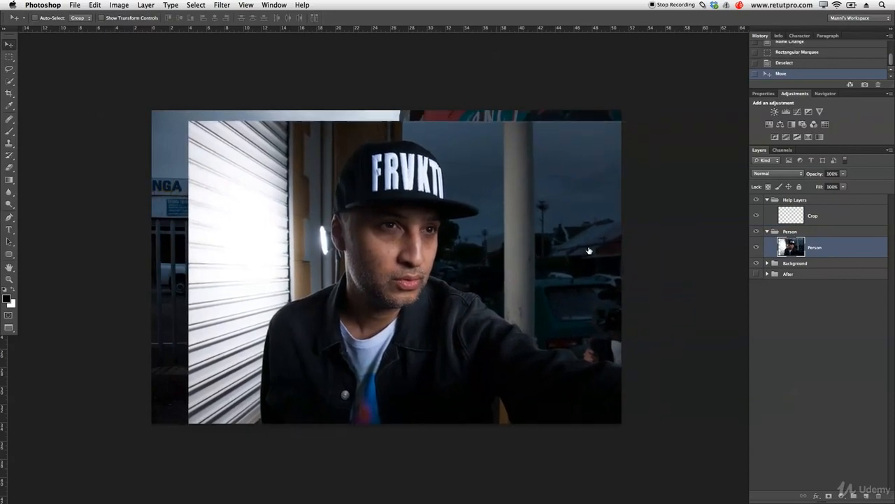
Add an empty layer named "1" below the Crop layer in the Help Layers group
click(828, 232)
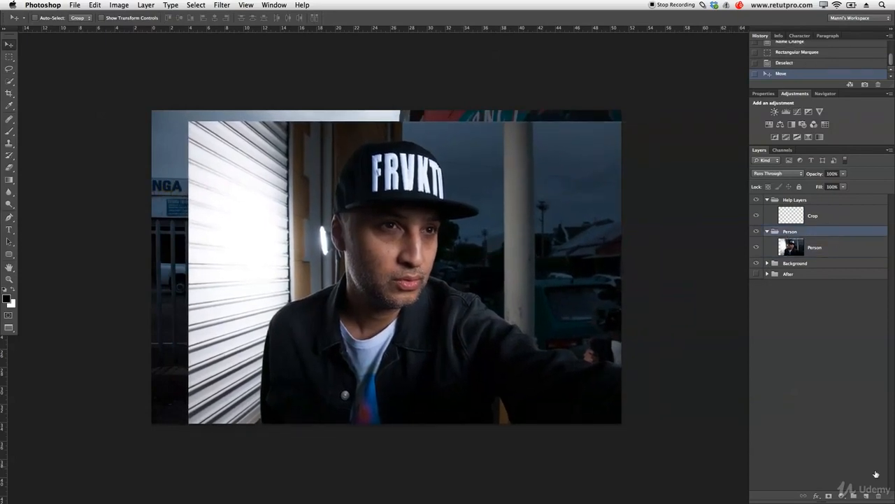
click(866, 495)
drag(815, 236, 816, 236)
double_click(816, 236)
text(1)
key(Return)
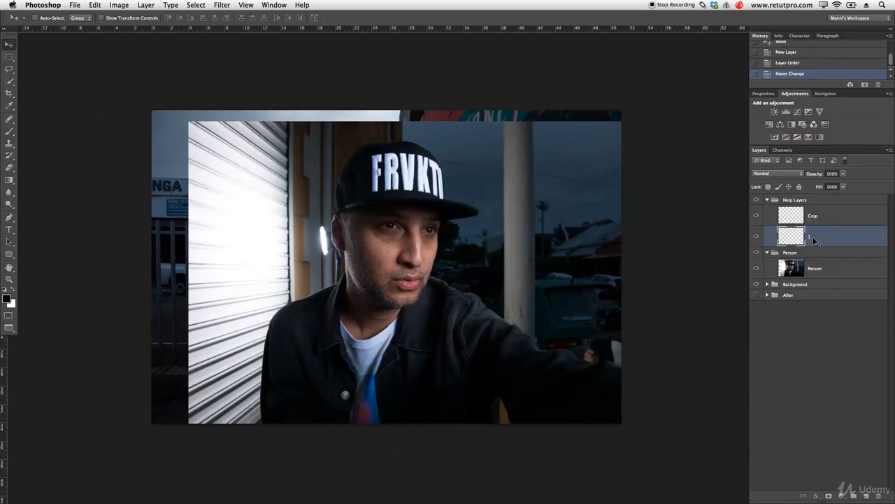
Set the foreground colour to pure red (ff0000) and brush a triangular diagram over the face on layer 1
click(8, 299)
click(678, 140)
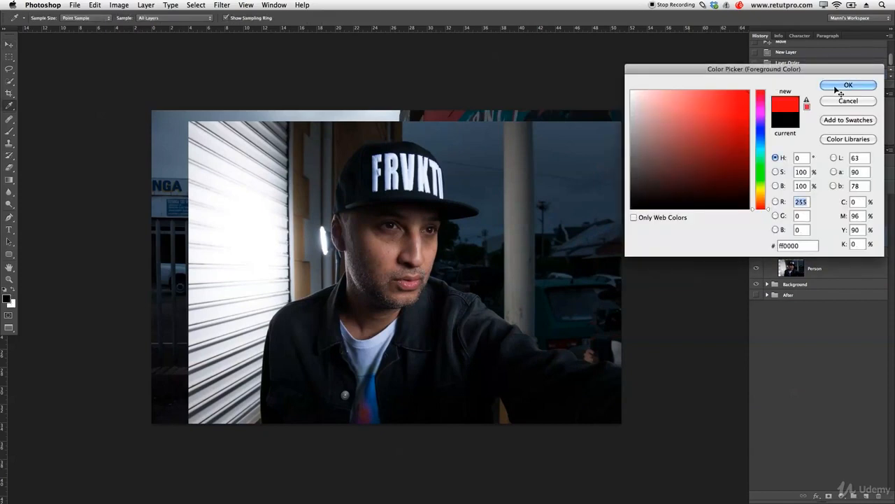
click(862, 86)
key(v)
key(b)
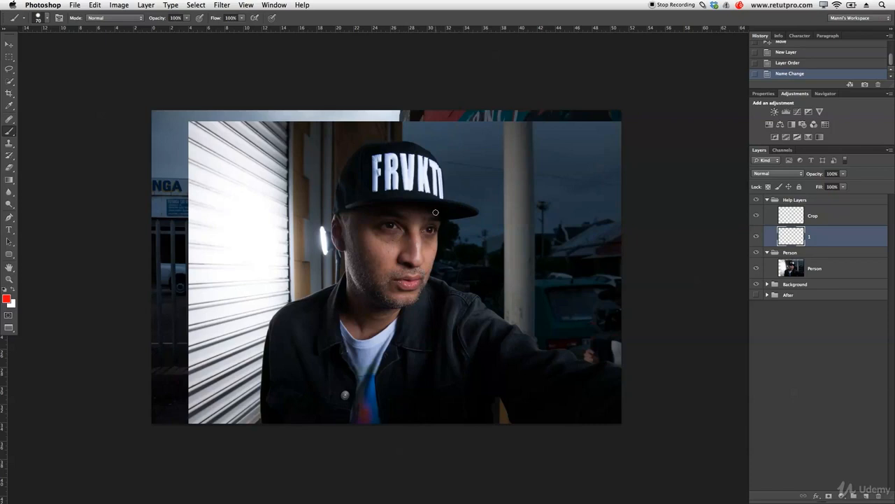
mouse_move(436, 200)
mouse_down()
mouse_move(439, 256)
mouse_move(452, 239)
mouse_move(377, 205)
mouse_move(315, 193)
mouse_move(331, 191)
mouse_move(330, 200)
mouse_move(321, 202)
mouse_move(281, 322)
mouse_move(284, 310)
mouse_move(472, 236)
mouse_move(297, 164)
mouse_move(265, 345)
mouse_move(484, 225)
mouse_up()
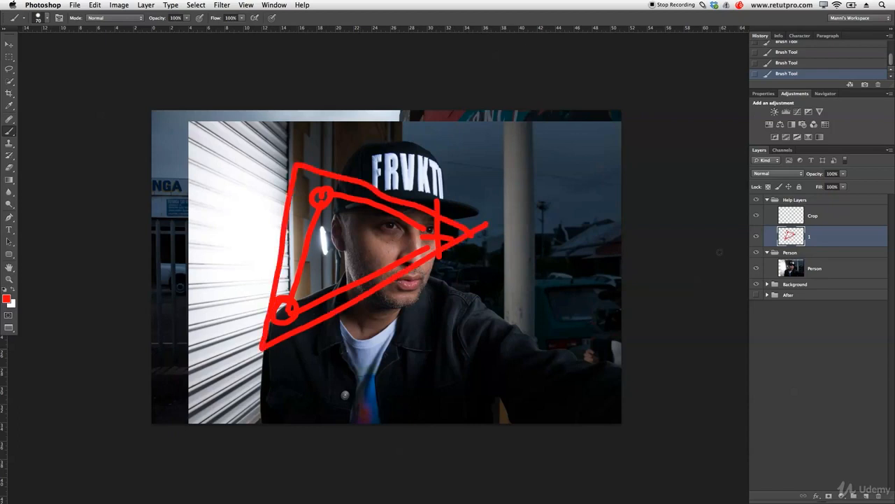
Paint more red marks beside the subject and a larger triangle reaching across the face and shoulder on layer 1
drag(421, 215, 417, 291)
click(323, 243)
drag(285, 374, 293, 372)
drag(187, 229, 191, 316)
drag(534, 230, 526, 283)
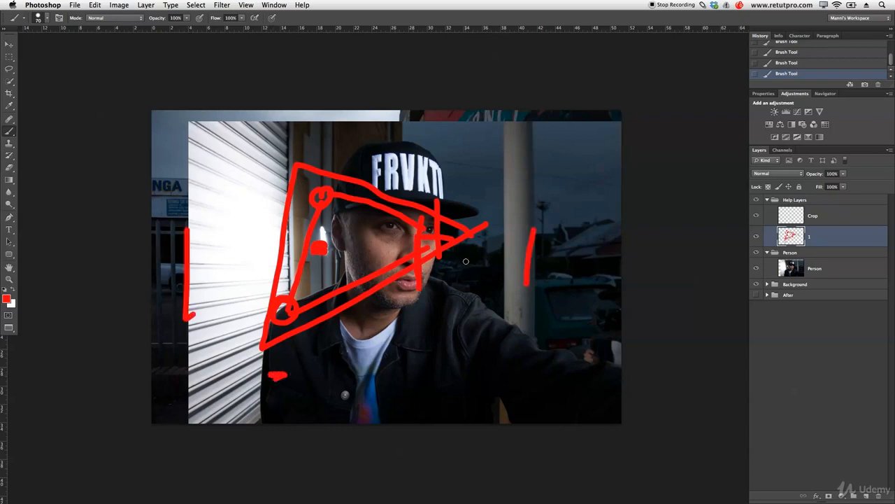
mouse_move(511, 245)
mouse_down()
mouse_move(371, 232)
mouse_move(259, 316)
mouse_move(237, 367)
mouse_move(331, 334)
mouse_up()
shift+click(591, 218)
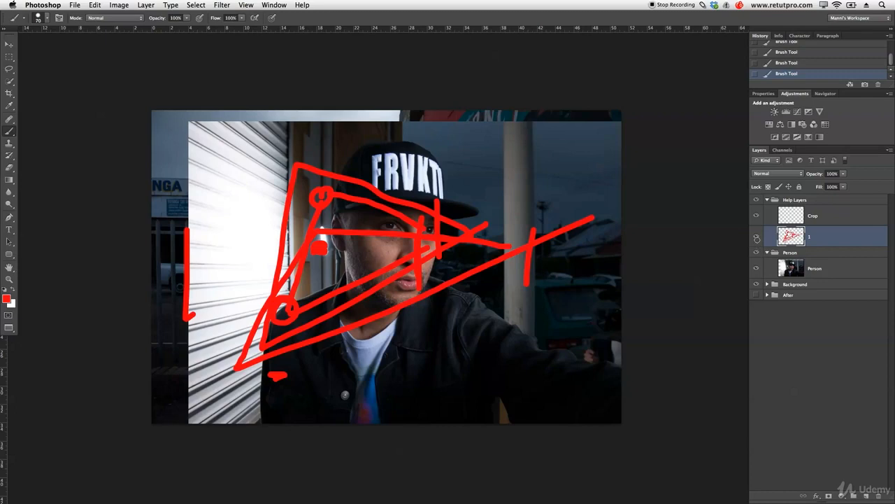
Hide the red sketch layer 1 and shift the Person layer slightly further right
click(756, 237)
click(795, 274)
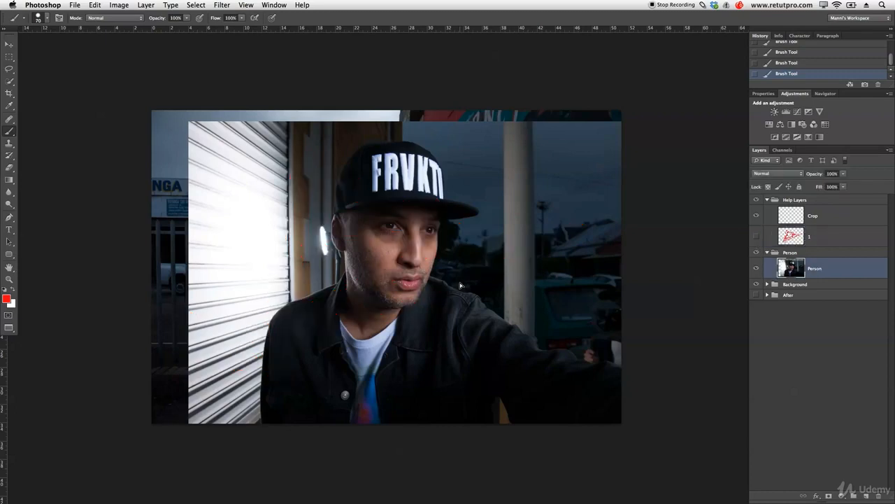
key(v)
mouse_move(416, 284)
mouse_down()
mouse_move(442, 283)
mouse_move(432, 283)
mouse_up()
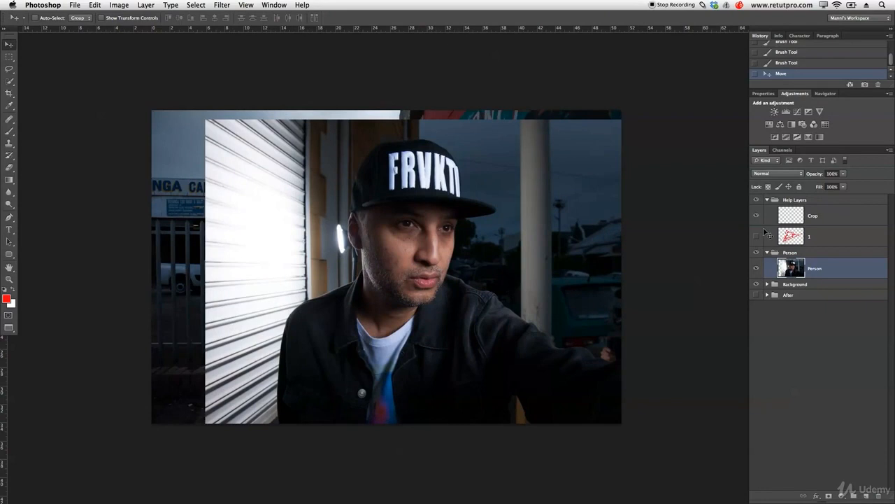
On the Crop layer, select full-width strips along the photo's upper and lower edges with the Rectangular Marquee
click(786, 223)
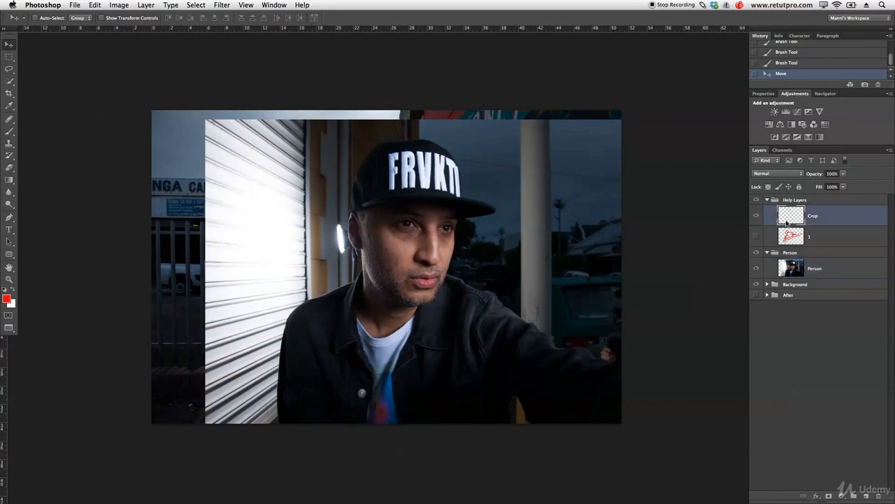
click(9, 58)
click(22, 55)
drag(105, 76, 642, 147)
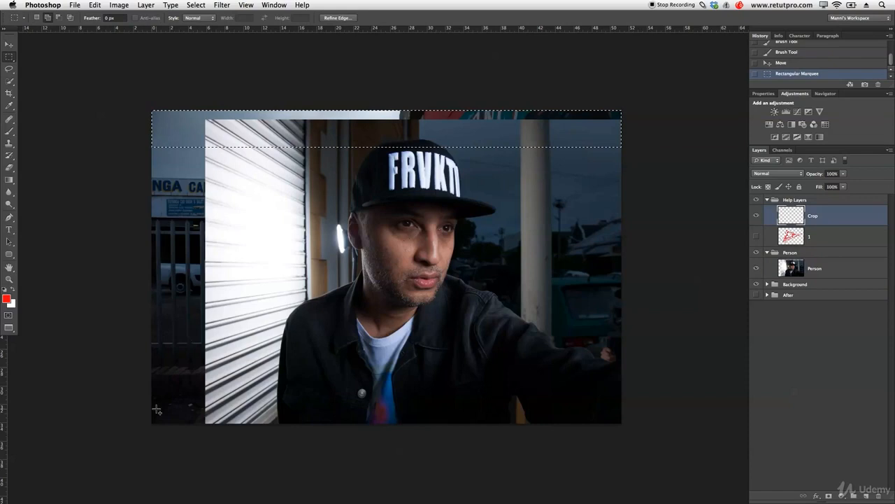
drag(133, 438, 658, 356)
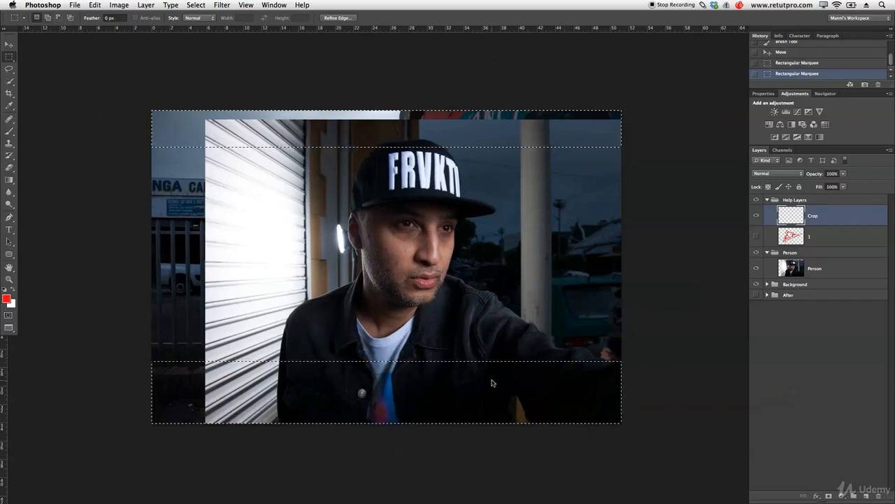
Fill the selected strips with black at 100% opacity in Normal mode, compare the crop bars on and off, and deselect
right_click(490, 384)
click(510, 463)
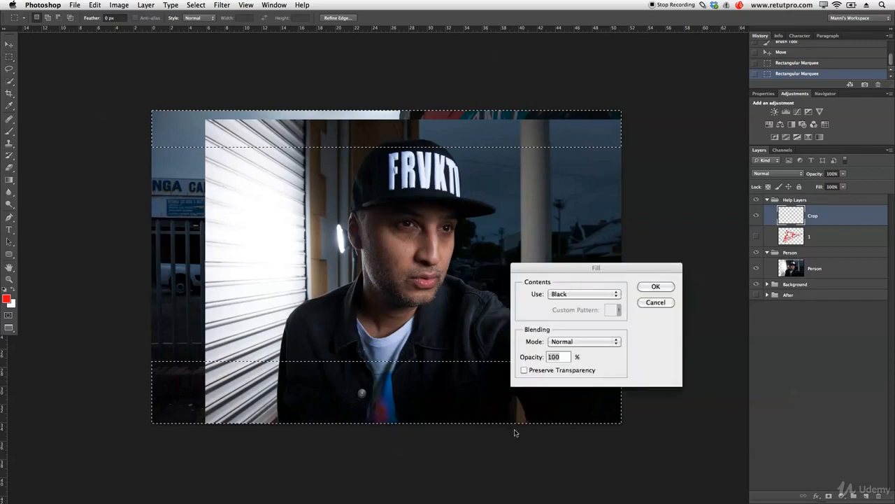
click(560, 293)
click(562, 294)
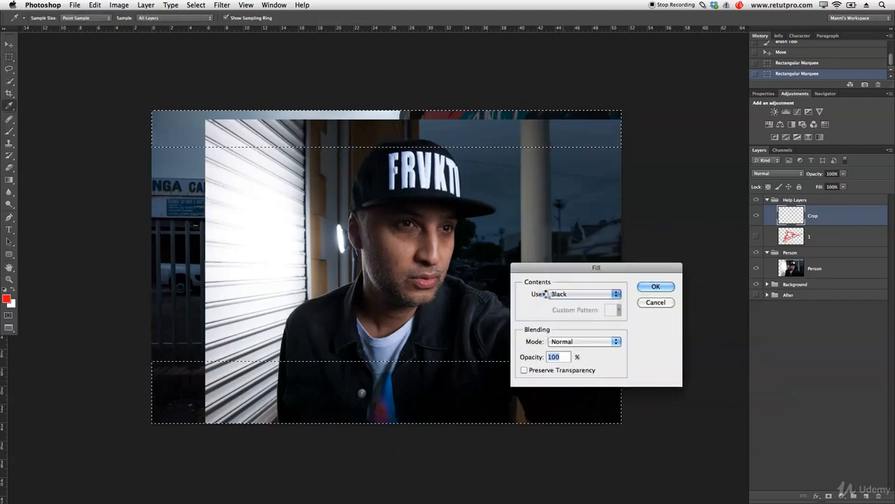
click(664, 287)
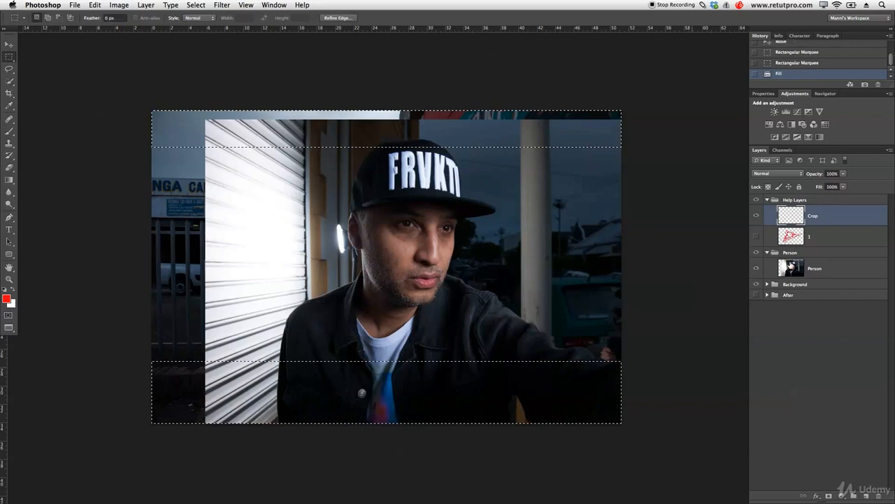
click(756, 216)
click(755, 215)
key(super+d)
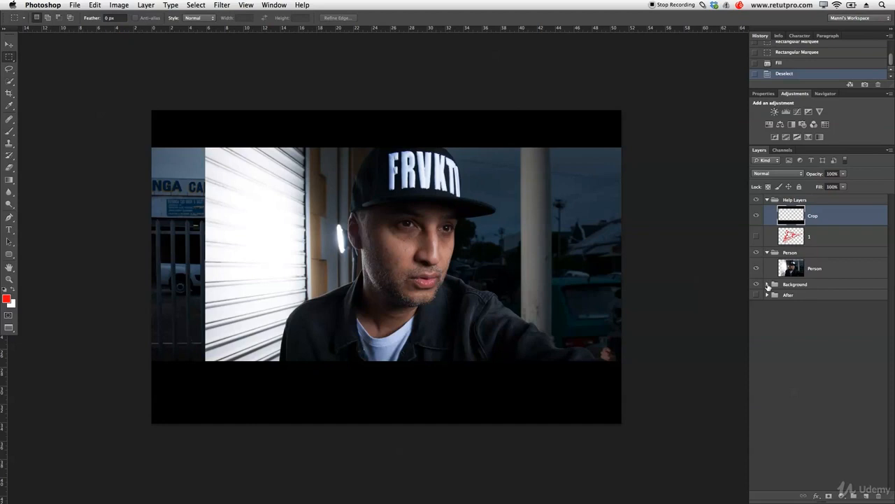
Compare the framing with and without the Crop bars, and leave the Help Layers group hidden and the Background group collapsed
click(767, 284)
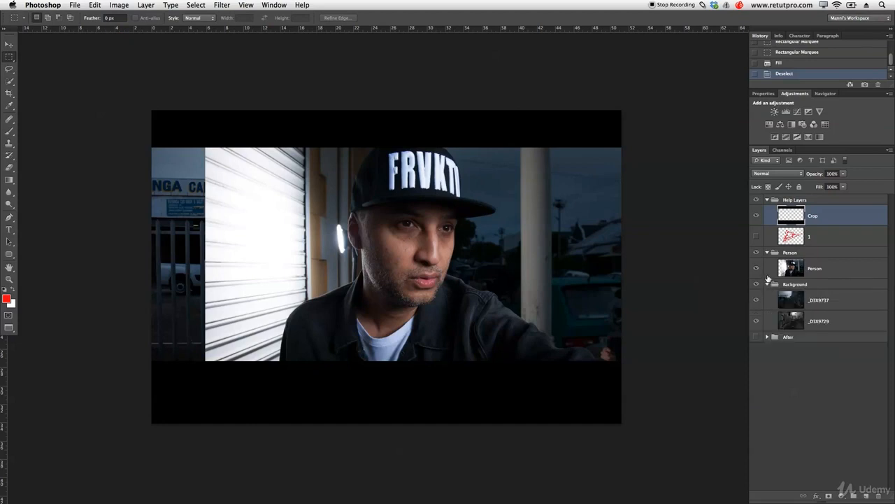
click(756, 215)
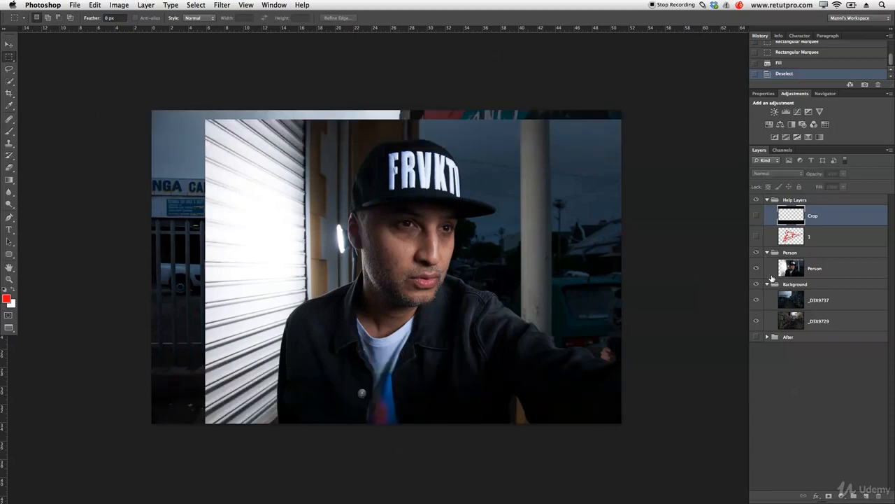
click(757, 215)
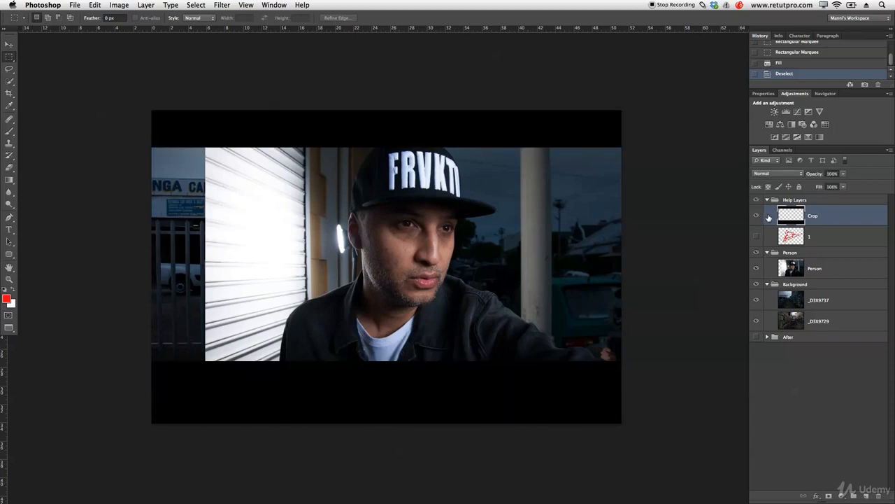
click(758, 216)
click(758, 215)
click(758, 215)
click(768, 284)
Start a Pen path on the Person layer at the photo's lower edge, following the jacket's outer edge beside the shutter upward
click(787, 268)
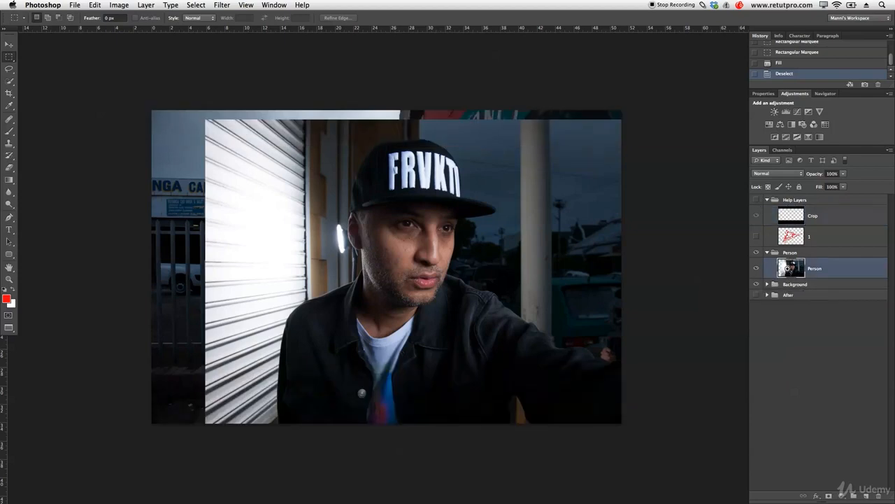
key(z)
drag(424, 275, 434, 254)
drag(265, 369, 347, 242)
key(p)
drag(263, 367, 282, 370)
drag(279, 388, 294, 351)
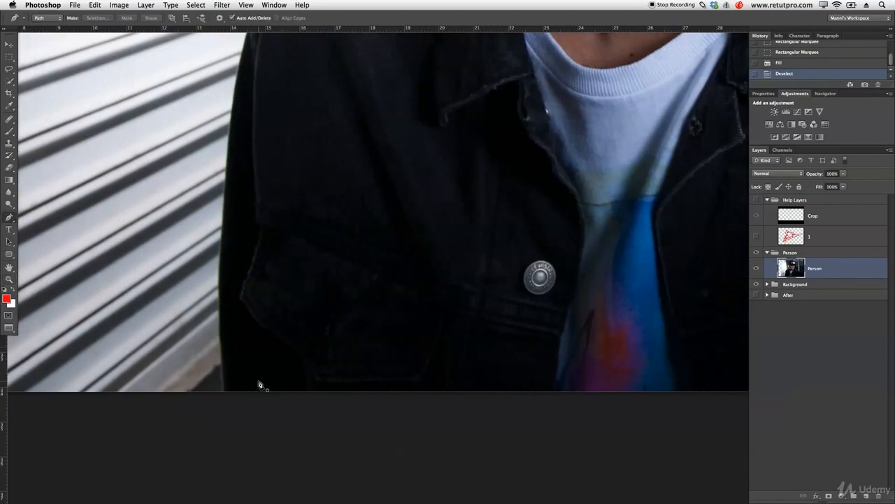
click(223, 396)
click(222, 358)
click(219, 311)
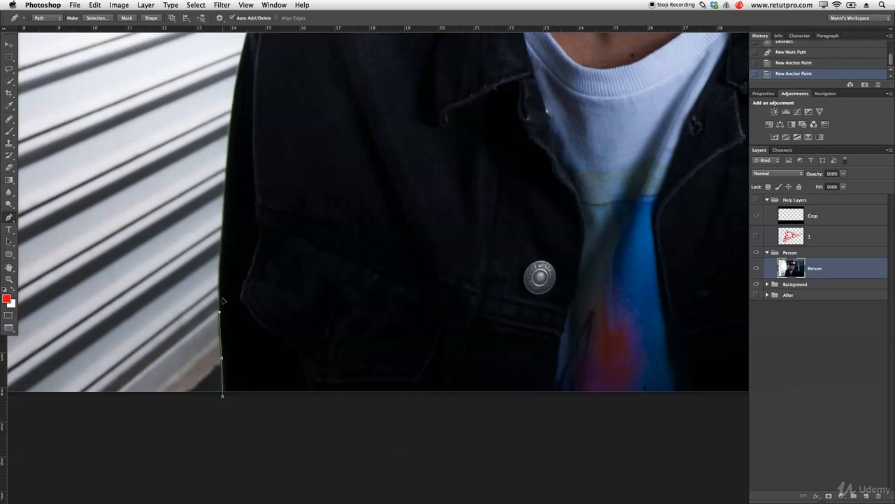
click(224, 227)
click(228, 160)
Pick up the open path and continue it with closely placed anchor points up the sleeve beside the shutter
key(z)
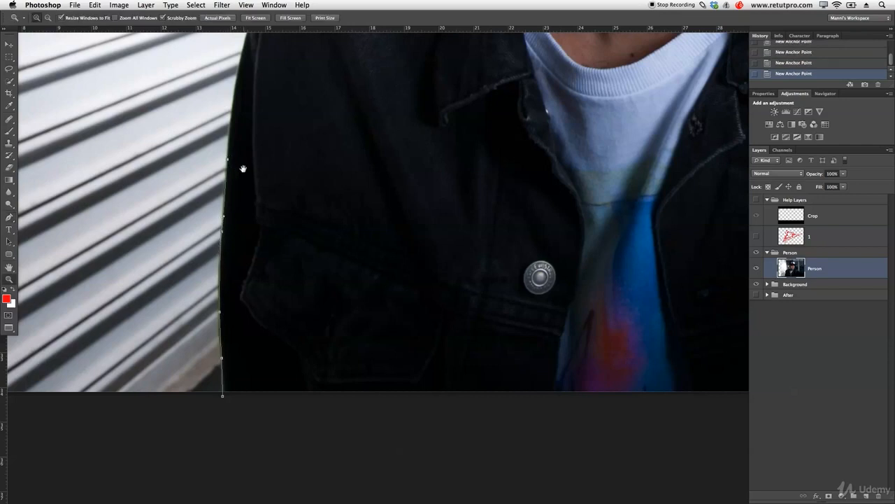
click(244, 170)
drag(283, 154, 313, 347)
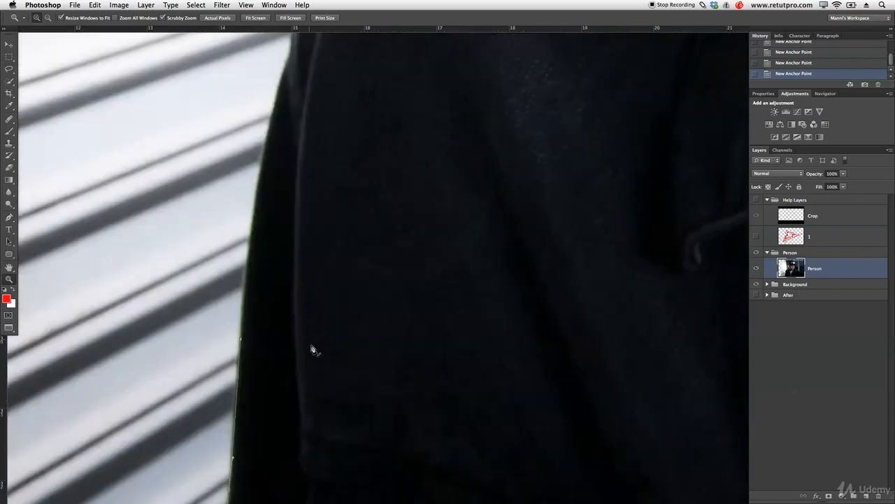
key(p)
click(243, 347)
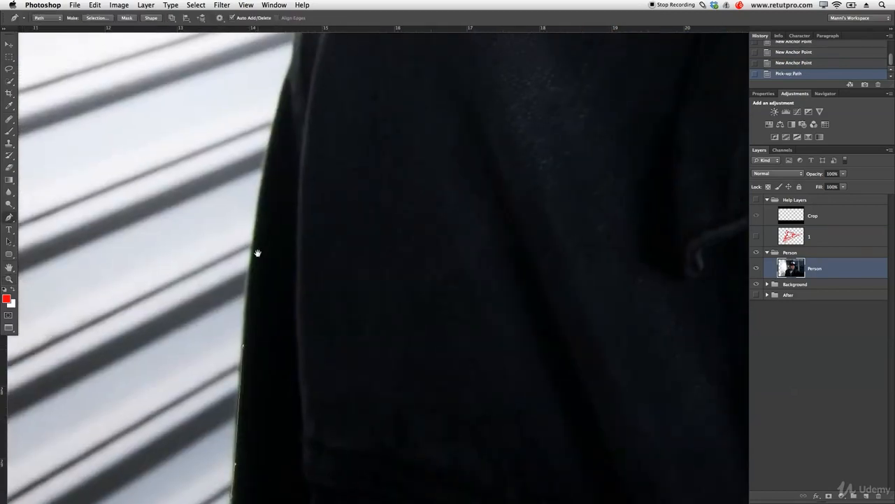
drag(255, 244, 259, 221)
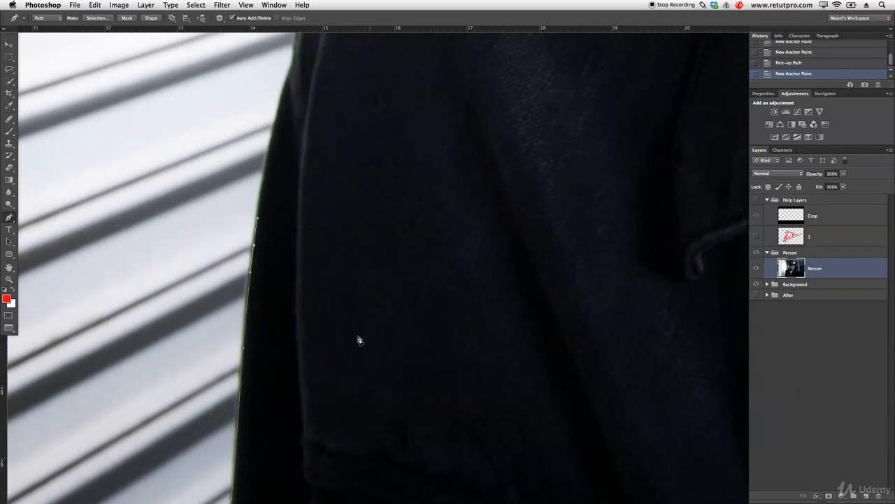
scroll(358, 340, up, 5)
drag(264, 311, 267, 295)
click(276, 259)
click(283, 222)
drag(304, 183, 317, 159)
drag(335, 137, 343, 271)
Continue the Pen path across the shoulder and collar and up the side of the neck
click(428, 220)
click(532, 180)
drag(630, 187, 445, 362)
super+click(445, 362)
drag(603, 275, 442, 357)
click(620, 235)
drag(628, 250, 328, 444)
click(348, 393)
drag(395, 313, 407, 295)
click(413, 284)
Trace the path around the earlobe and up the outer edge of the ear
click(398, 59)
click(342, 59)
drag(342, 61, 339, 276)
drag(299, 234, 288, 217)
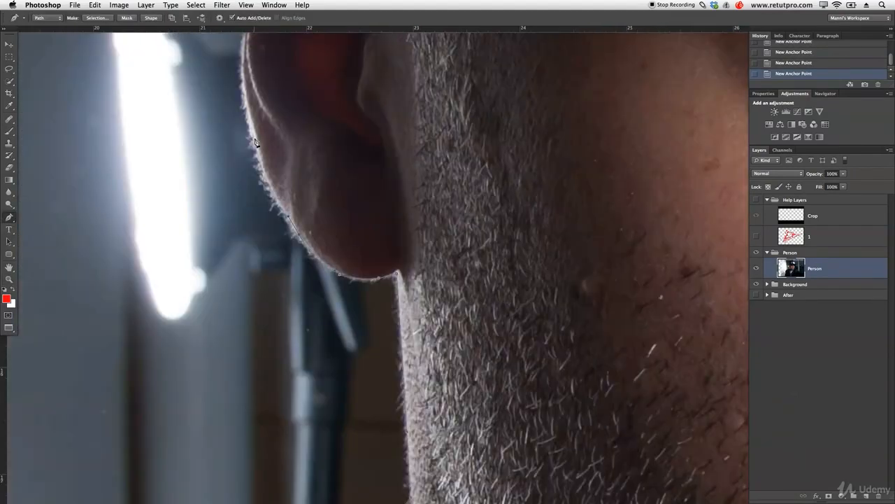
click(255, 142)
drag(255, 142, 288, 386)
click(285, 290)
click(285, 207)
click(319, 107)
drag(318, 107, 328, 318)
drag(307, 266, 311, 251)
Extend the path up the back of the cap to its crown
mouse_move(322, 172)
mouse_down()
mouse_move(324, 153)
mouse_move(319, 427)
mouse_up()
drag(331, 304, 340, 270)
drag(371, 173, 378, 160)
drag(378, 159, 342, 382)
drag(370, 294, 396, 247)
drag(467, 144, 499, 112)
drag(584, 160, 479, 342)
click(416, 267)
click(460, 226)
click(558, 174)
Trace the path over the cap's crown and down past the embroidered lettering at the front
drag(597, 168, 499, 169)
click(535, 169)
drag(704, 156, 438, 177)
click(505, 174)
drag(589, 165, 413, 141)
click(472, 142)
click(543, 154)
click(596, 176)
drag(684, 228, 406, 238)
drag(406, 238, 414, 242)
click(425, 251)
drag(503, 312, 474, 166)
drag(522, 229, 533, 249)
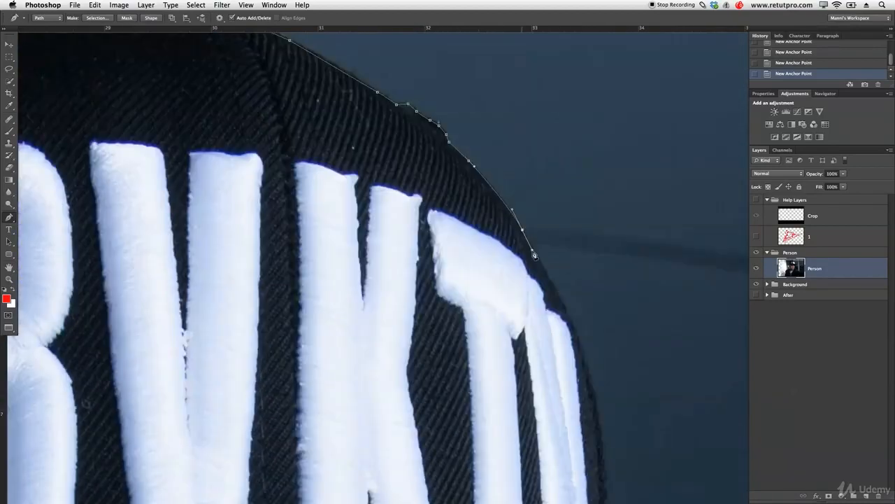
Follow the cap's front down to the brim, around the brim's tip, and back along its underside to the face
drag(590, 362, 597, 394)
drag(574, 426, 460, 150)
click(487, 338)
click(489, 396)
drag(491, 400, 465, 186)
drag(545, 199, 564, 202)
drag(633, 223, 454, 179)
drag(530, 194, 562, 205)
drag(647, 241, 671, 255)
drag(695, 274, 697, 287)
drag(680, 322, 662, 332)
drag(554, 357, 493, 368)
click(337, 383)
click(248, 387)
Continue the path down the edge of the face and onto the jacket's far shoulder
drag(249, 389, 305, 285)
mouse_move(288, 353)
mouse_down()
mouse_move(271, 384)
mouse_move(259, 215)
mouse_up()
mouse_move(254, 411)
mouse_down()
mouse_move(249, 428)
mouse_move(282, 230)
mouse_up()
drag(248, 336, 242, 349)
click(312, 391)
drag(404, 423, 411, 425)
drag(443, 458, 458, 482)
mouse_move(460, 482)
mouse_down()
mouse_move(372, 341)
mouse_move(420, 360)
mouse_up()
Extend the Pen path along the jacket's far shoulder, following its outline onto the upper sleeve
click(441, 369)
click(457, 381)
drag(524, 413, 312, 304)
click(371, 315)
click(424, 311)
drag(516, 355, 429, 207)
drag(447, 232, 451, 241)
click(479, 284)
Trace the path down the sloping upper sleeve to the raised fold in front of the pale pillar
click(505, 312)
drag(520, 331, 415, 187)
click(440, 209)
click(538, 275)
drag(592, 316, 421, 185)
click(525, 260)
click(575, 258)
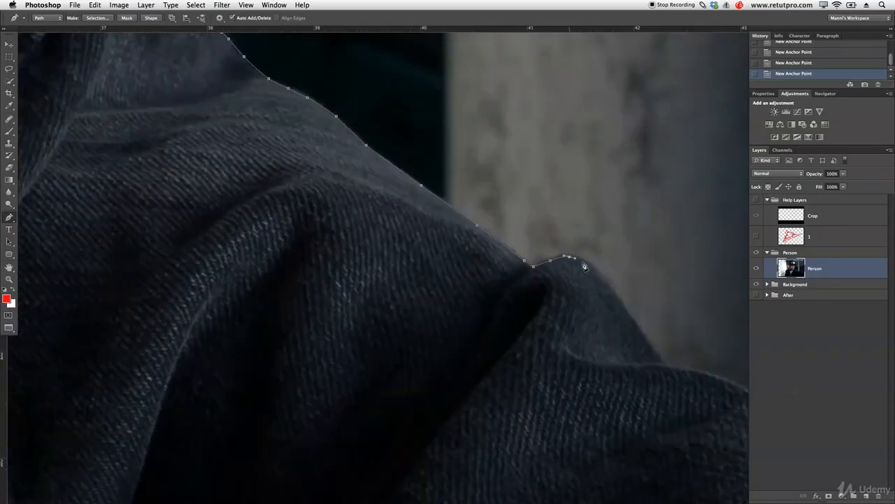
Follow the fold and the outstretched arm's upper edge with curved anchor points past the pillar
click(665, 364)
drag(609, 351, 378, 186)
click(482, 210)
drag(549, 246, 561, 266)
mouse_move(646, 389)
mouse_down()
mouse_move(690, 396)
mouse_move(361, 312)
mouse_up()
click(390, 311)
drag(438, 302, 474, 297)
drag(567, 292, 590, 294)
Trace the remaining forearm folds below the blurred hand and carry the path just beyond the photo's side edge
mouse_move(682, 338)
mouse_down()
mouse_move(718, 380)
mouse_move(490, 261)
mouse_up()
click(519, 301)
drag(578, 301, 586, 304)
click(660, 331)
drag(663, 350, 389, 266)
drag(567, 227, 607, 230)
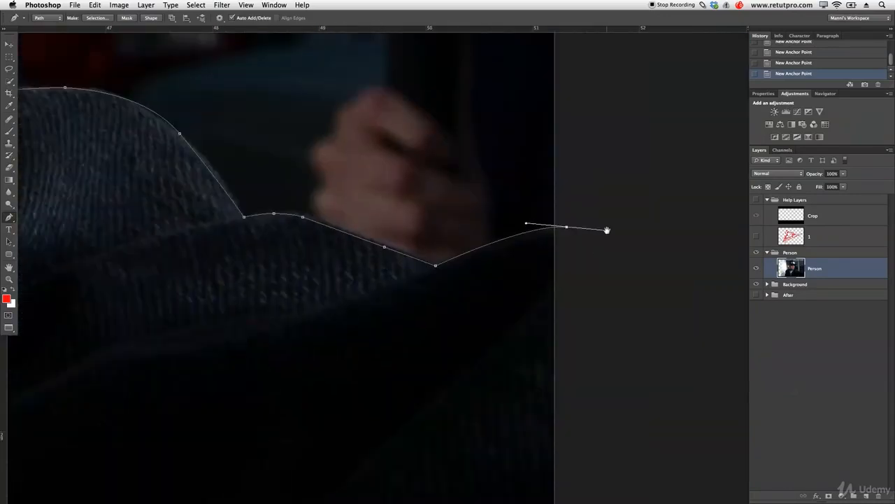
click(587, 283)
drag(534, 311, 524, 170)
drag(591, 237, 574, 218)
click(573, 218)
Run the path down outside the canvas, around its lower corner, and back beneath the photo's bottom edge
key(z)
drag(546, 304, 484, 222)
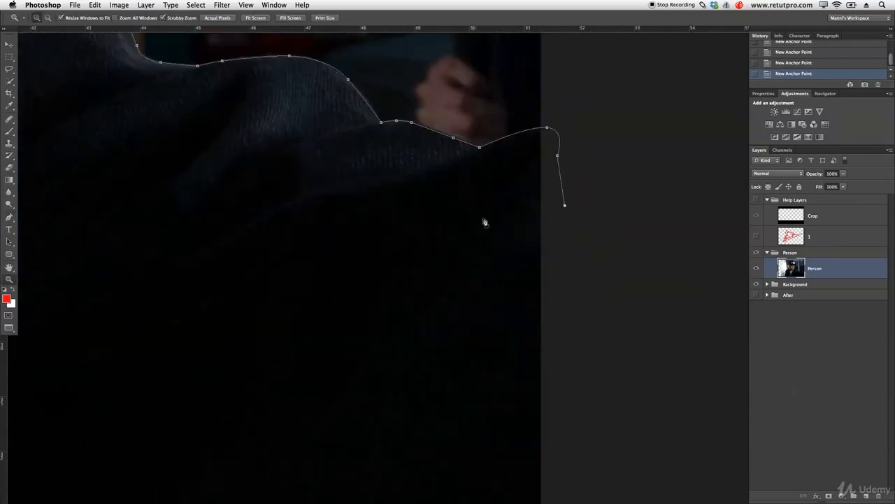
scroll(484, 223, down, 3)
key(p)
click(593, 244)
click(556, 443)
click(341, 449)
click(110, 420)
drag(120, 400, 398, 340)
key(BackSpace)
click(616, 389)
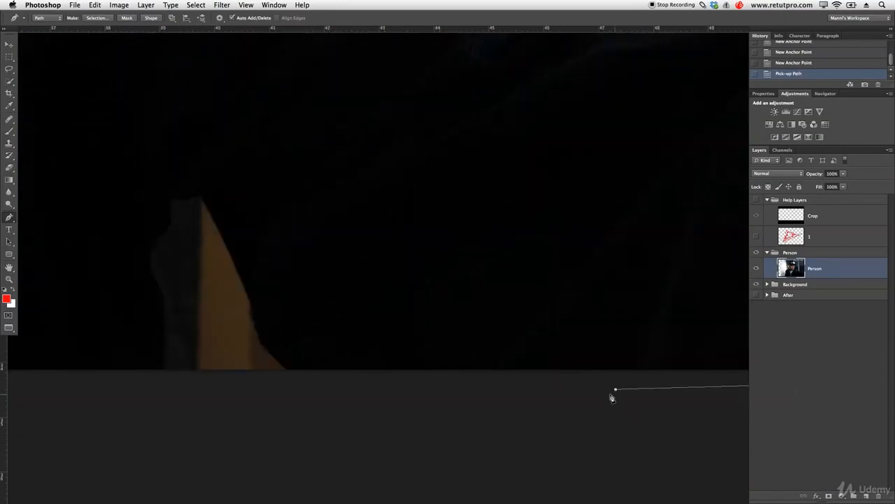
Bring the path beneath the canvas to the gap under the arm and trace up the gap's slanted edge
click(283, 380)
click(286, 369)
click(262, 343)
click(252, 313)
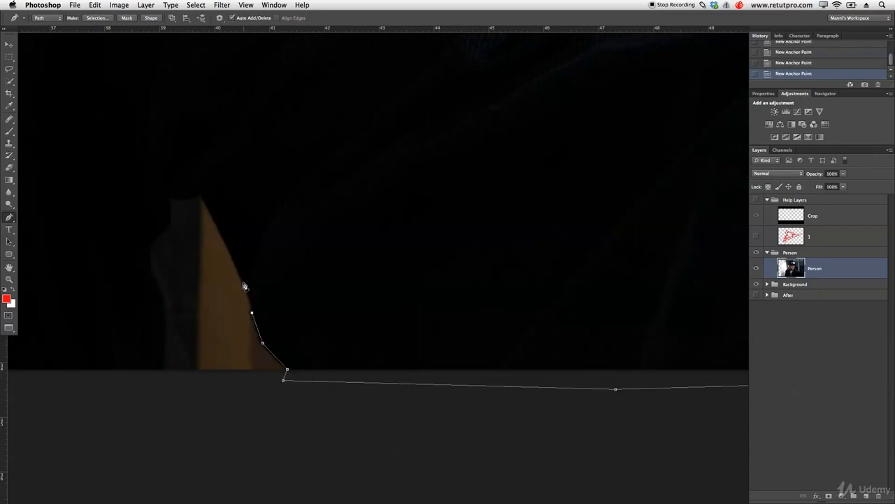
click(240, 275)
Take the path across the gap's peak and down its opposite side to below the canvas
drag(201, 196, 179, 202)
click(170, 198)
drag(153, 250, 152, 255)
click(154, 270)
click(161, 295)
click(164, 315)
click(162, 357)
click(156, 407)
Continue the path beneath the jacket and close it at the starting anchor by the near sleeve
drag(118, 389, 468, 381)
click(262, 402)
click(161, 401)
drag(160, 402, 541, 375)
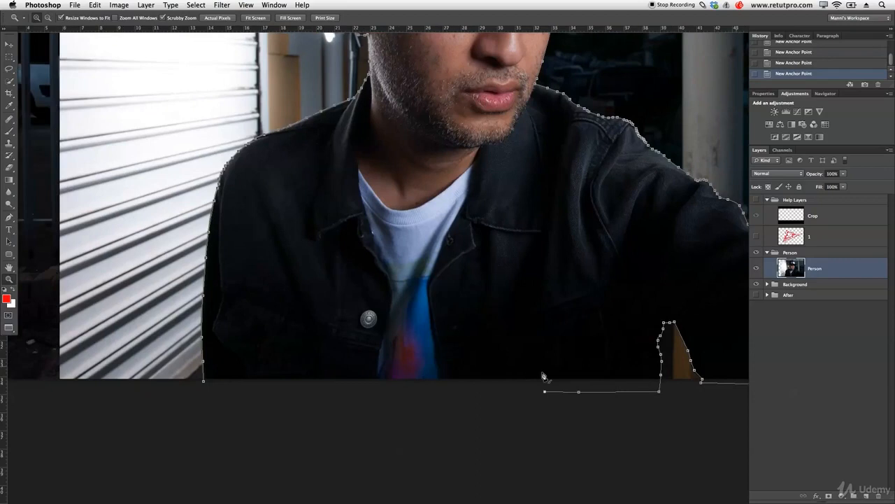
key(p)
click(573, 392)
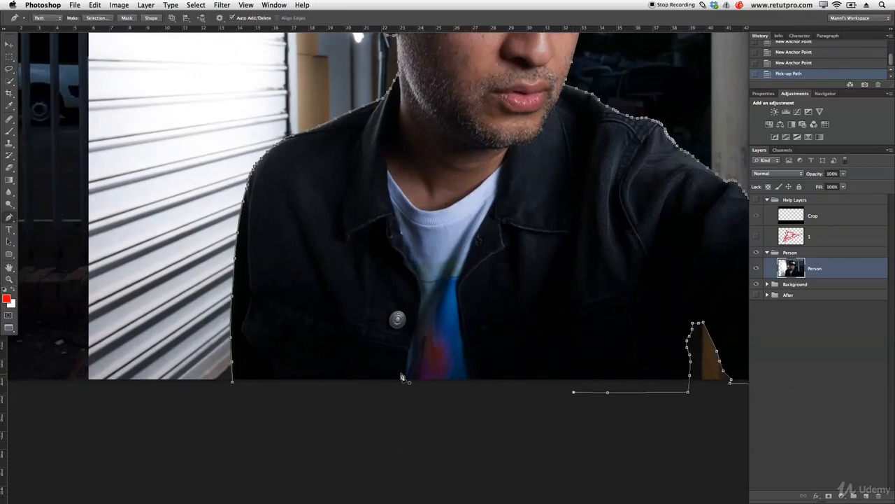
click(226, 380)
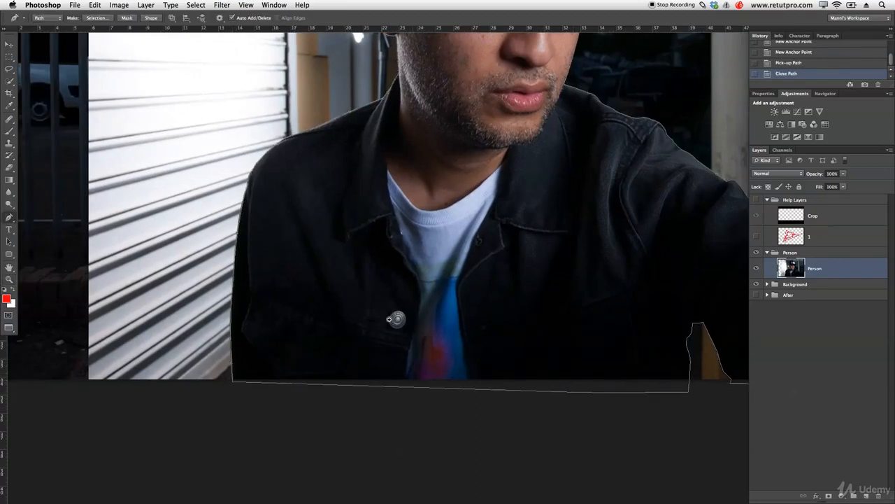
Convert the path into a new anti-aliased selection with 0 pixels feather and apply it as the Person layer's mask
drag(389, 320, 334, 349)
drag(401, 283, 338, 329)
key(p)
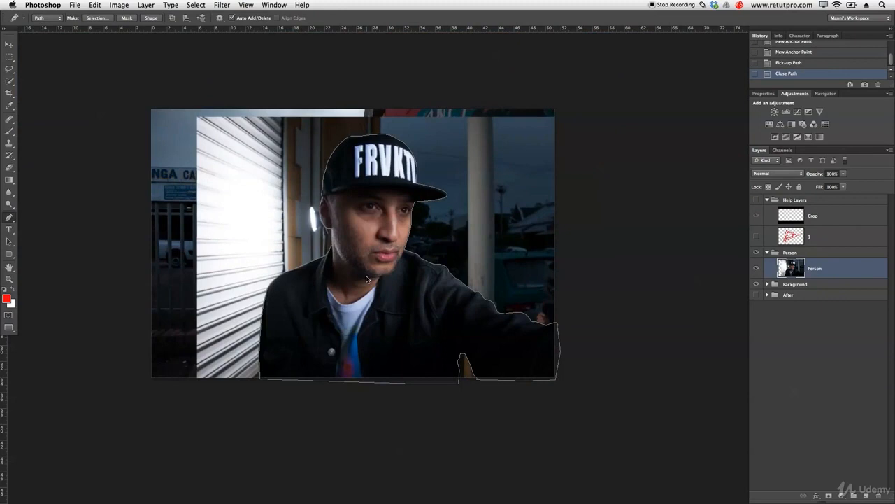
right_click(366, 279)
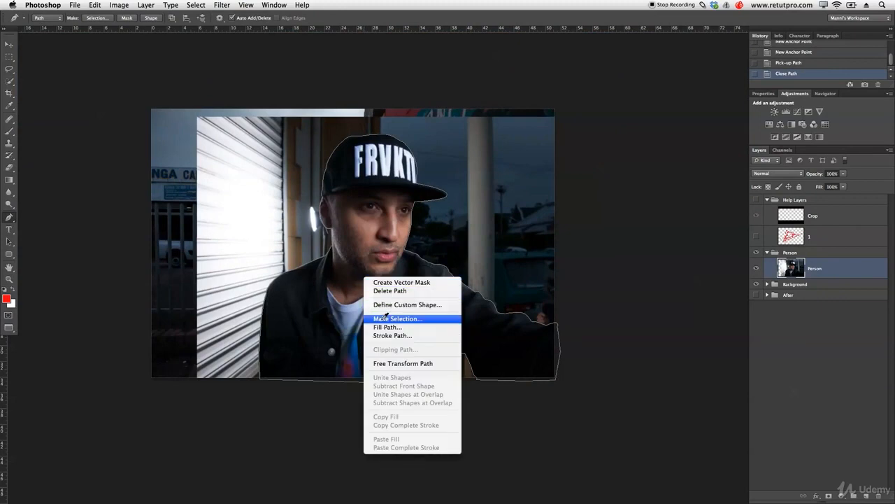
click(388, 318)
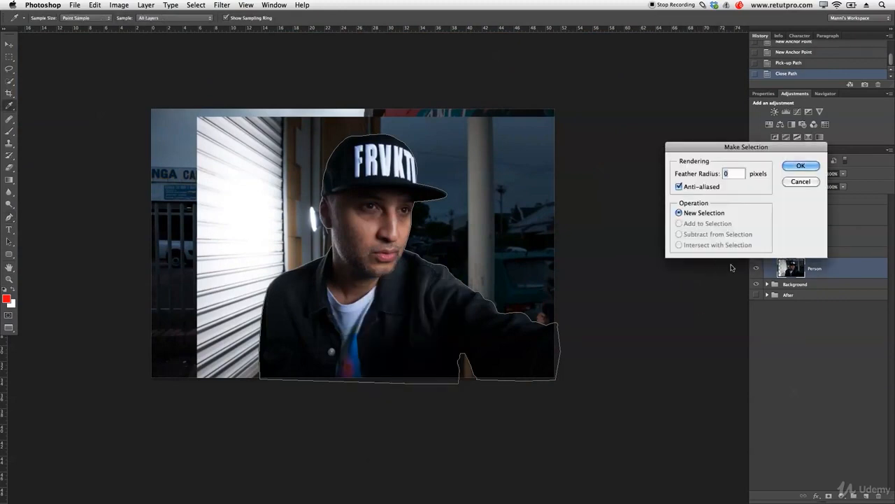
drag(736, 149, 638, 131)
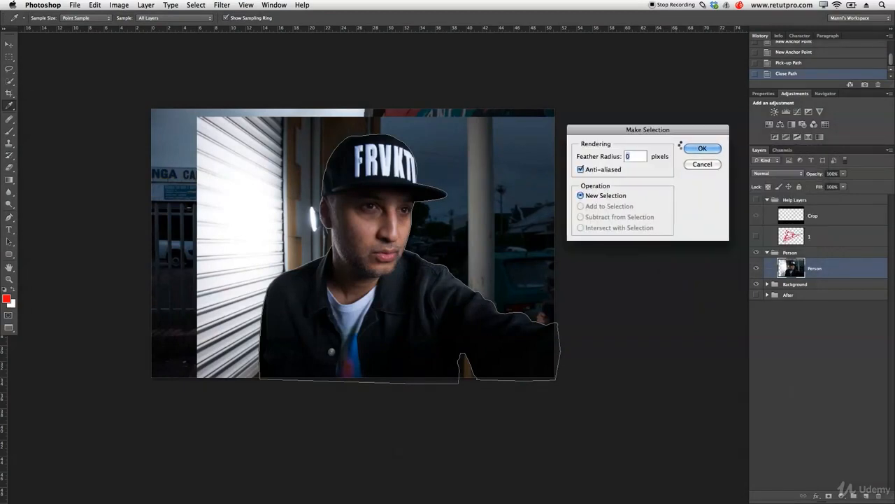
click(702, 148)
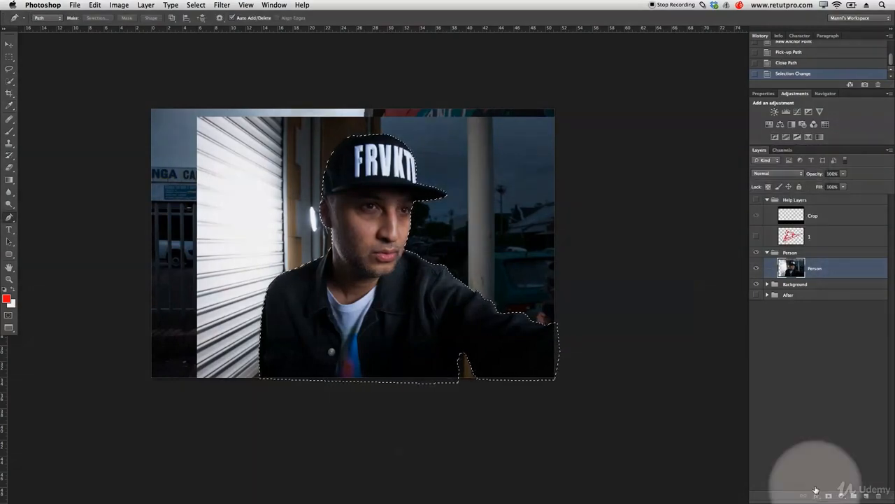
click(829, 496)
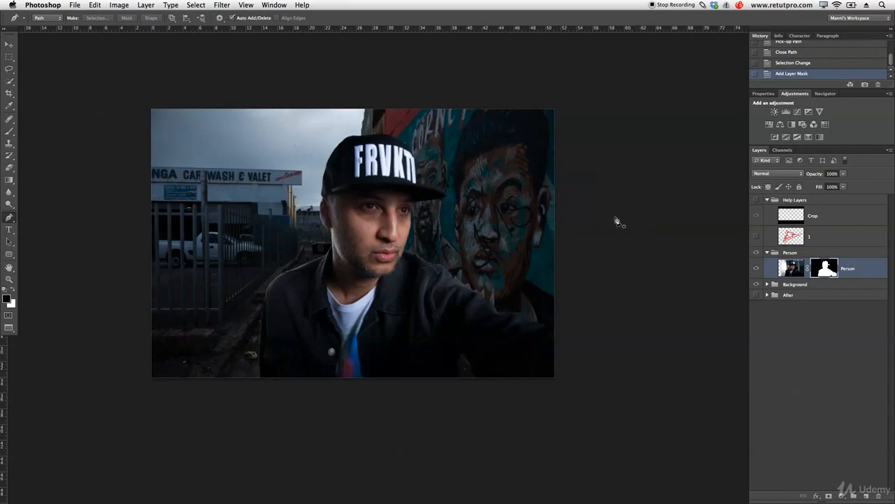
click(15, 85)
click(40, 80)
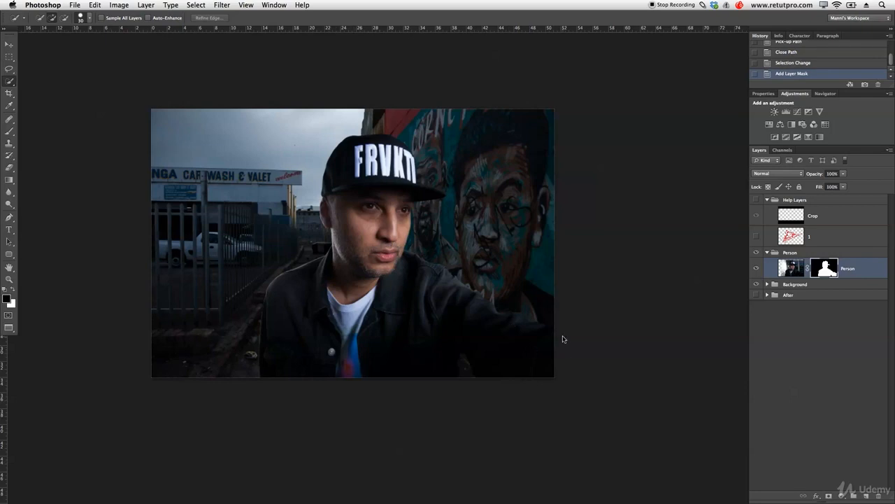
right_click(828, 278)
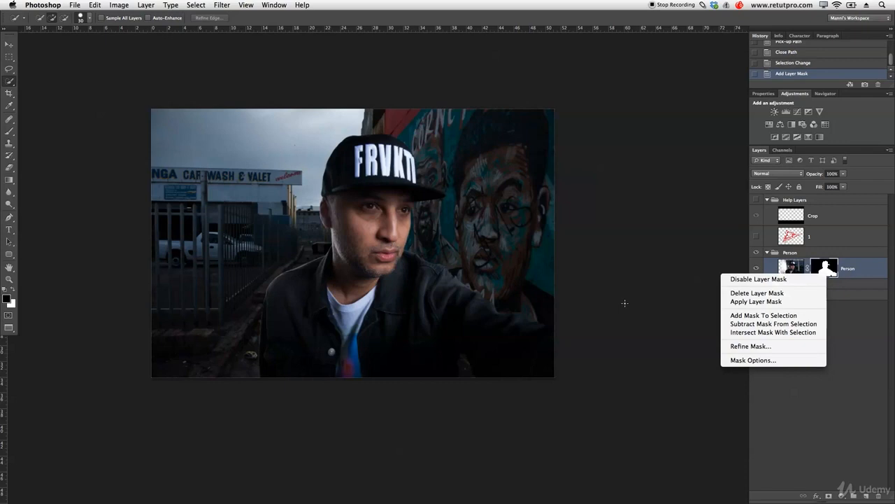
click(624, 303)
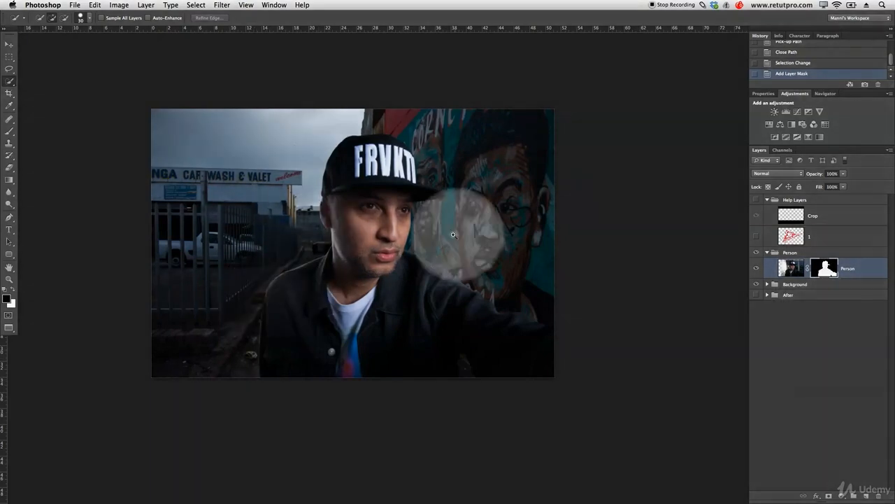
Check the cutout around the face and cap, and show the Help Layers group with its red sketch layer 1 hidden
key(z)
drag(416, 228, 459, 245)
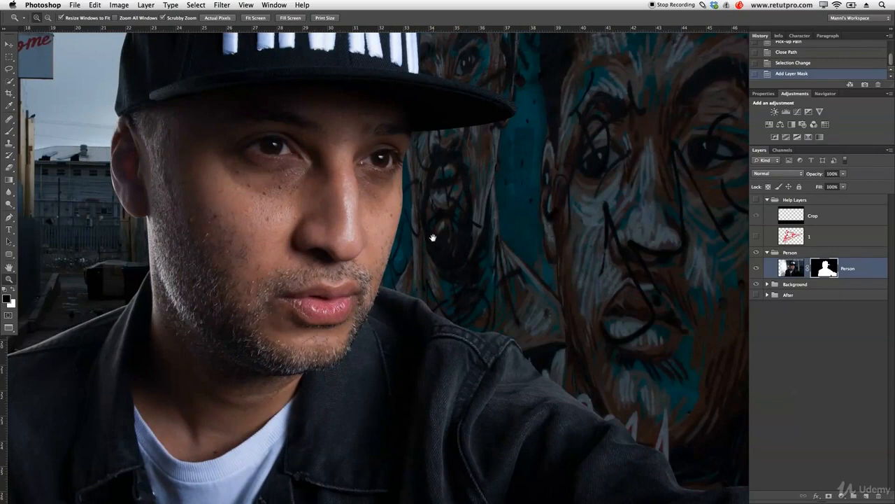
drag(433, 238, 411, 295)
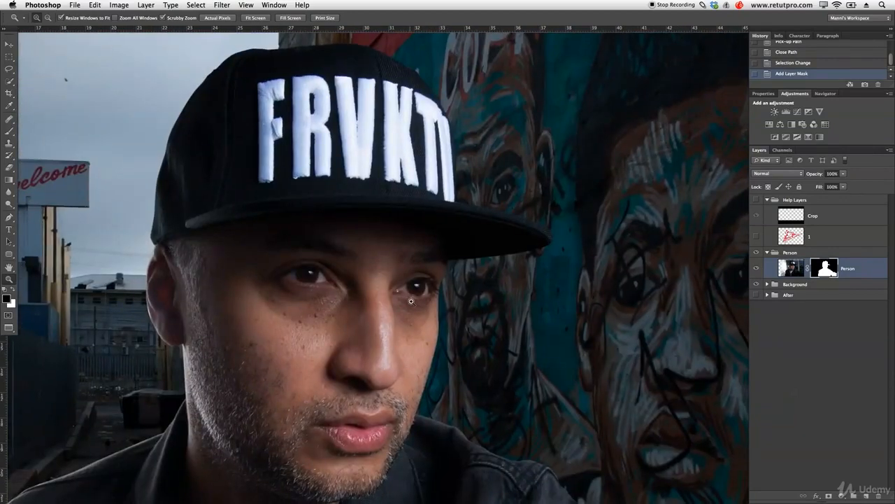
mouse_move(474, 310)
mouse_down()
mouse_move(437, 314)
mouse_move(475, 317)
mouse_up()
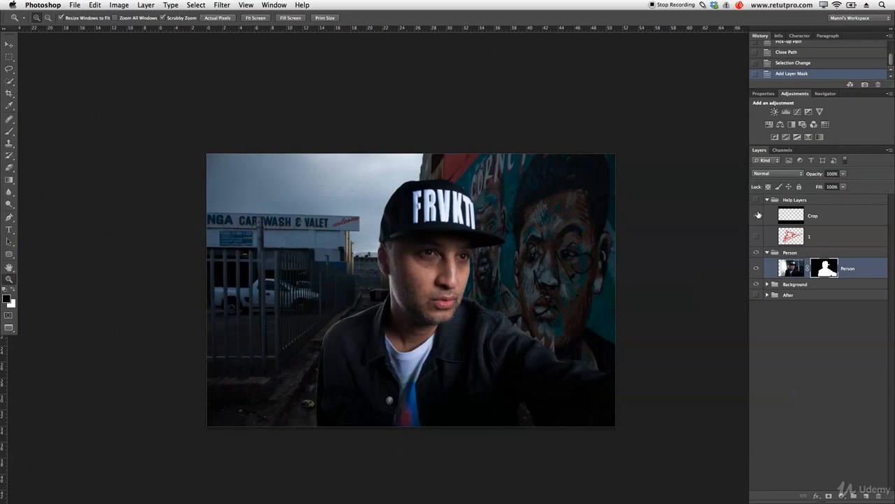
click(757, 238)
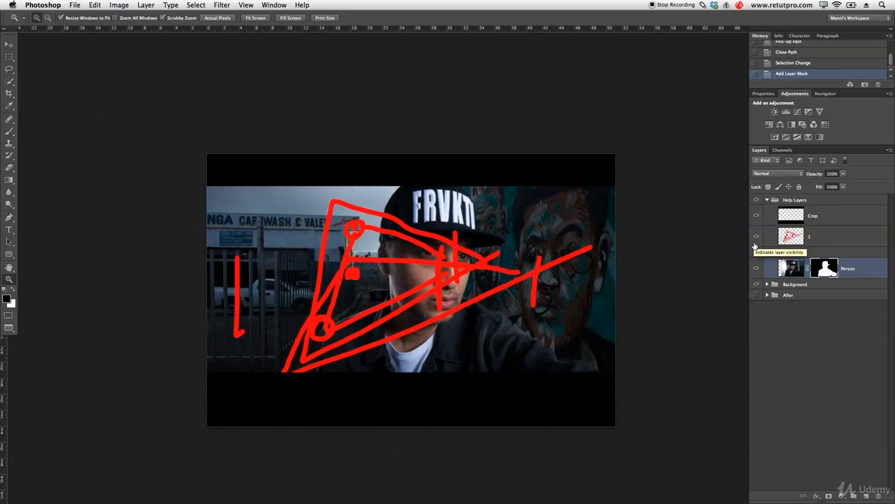
click(760, 238)
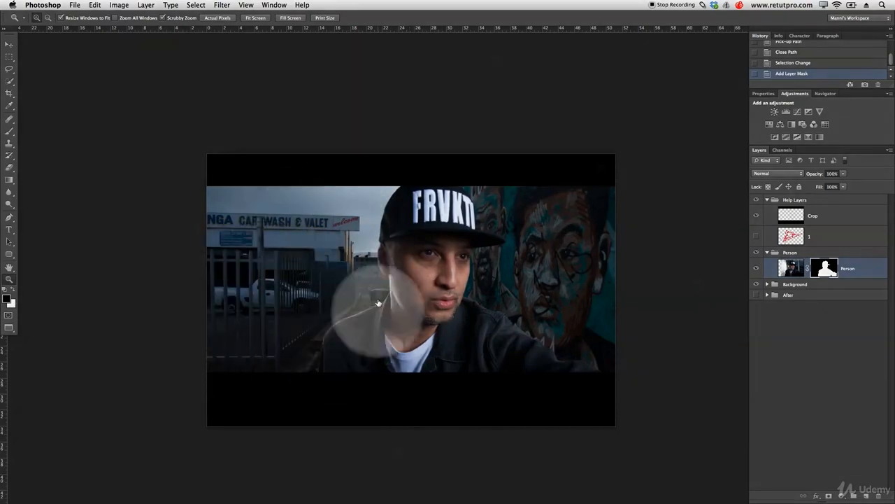
Expand the Background group and hide the _D3X9737 mural layer, leaving the _D3X9729 alley layer shown
click(768, 284)
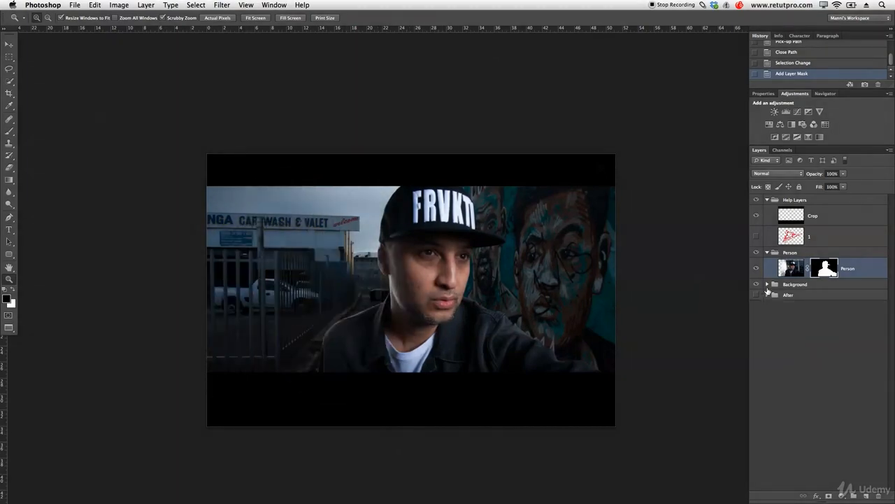
click(759, 304)
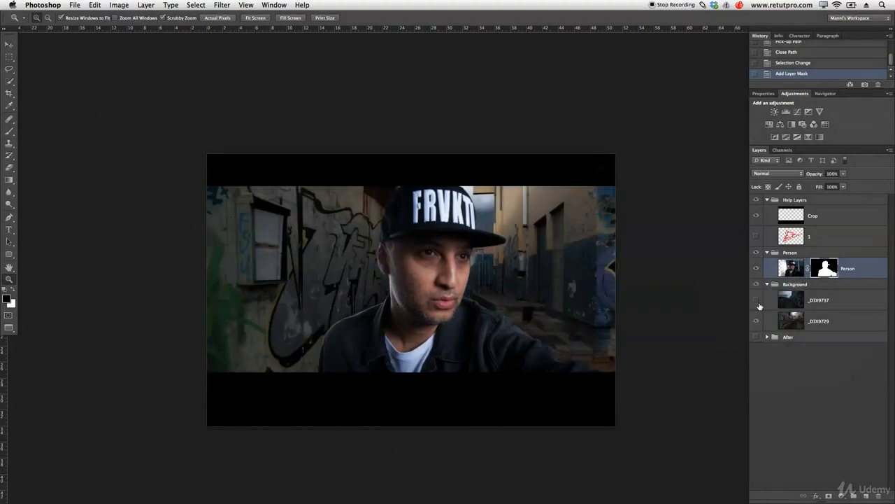
click(756, 300)
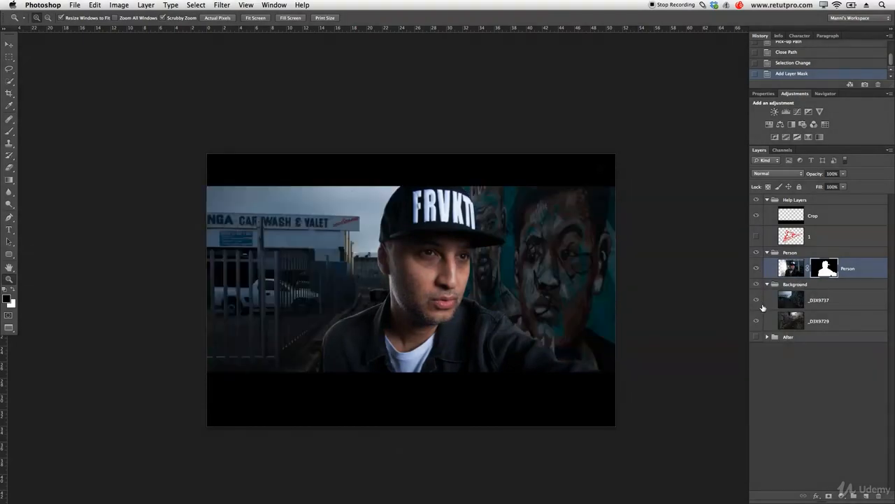
click(756, 300)
Rename background layer _D3X9729 as 1 and _D3X9737 as 2, and place layer 1 above layer 2
click(840, 320)
double_click(820, 321)
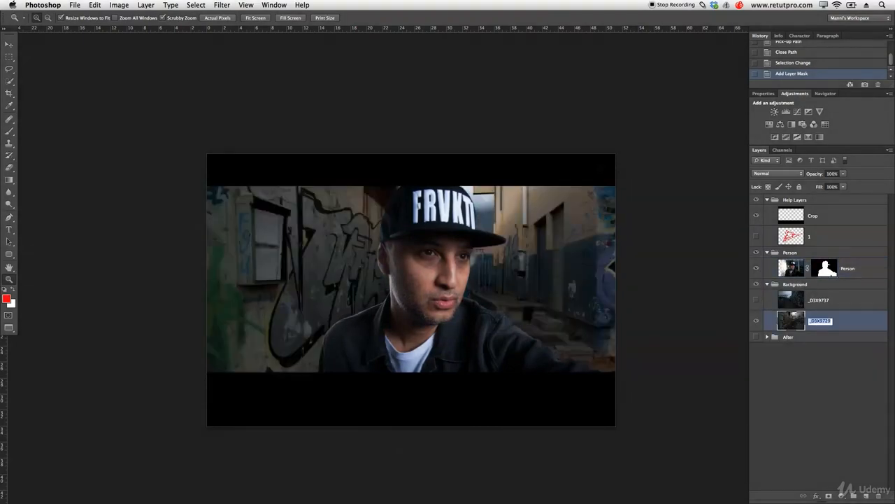
key(BackSpace)
text(1)
double_click(819, 301)
text(2)
click(817, 315)
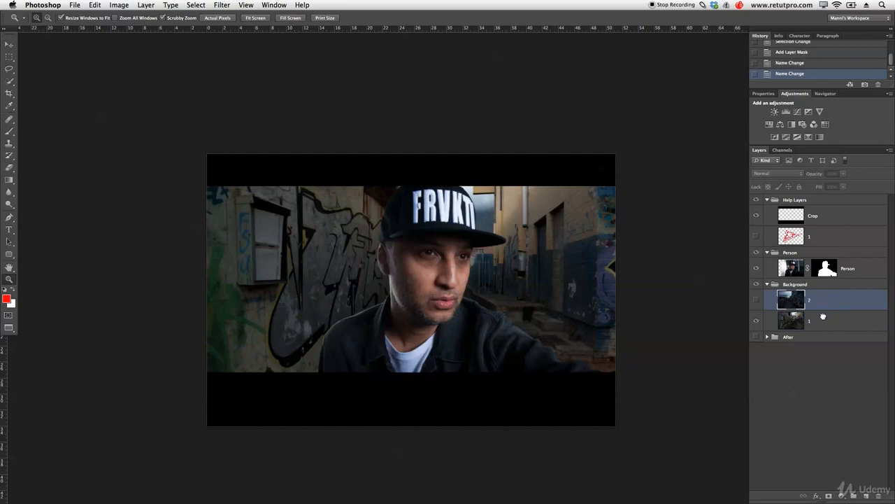
shift+click(787, 297)
drag(787, 298, 789, 296)
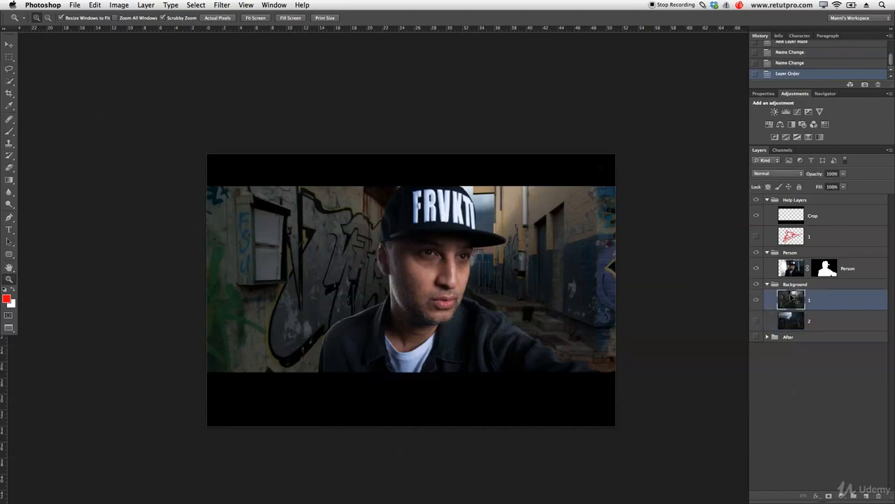
Move background layer 1 sideways so the alley's far end sits between the graffiti wall and the man's face
key(v)
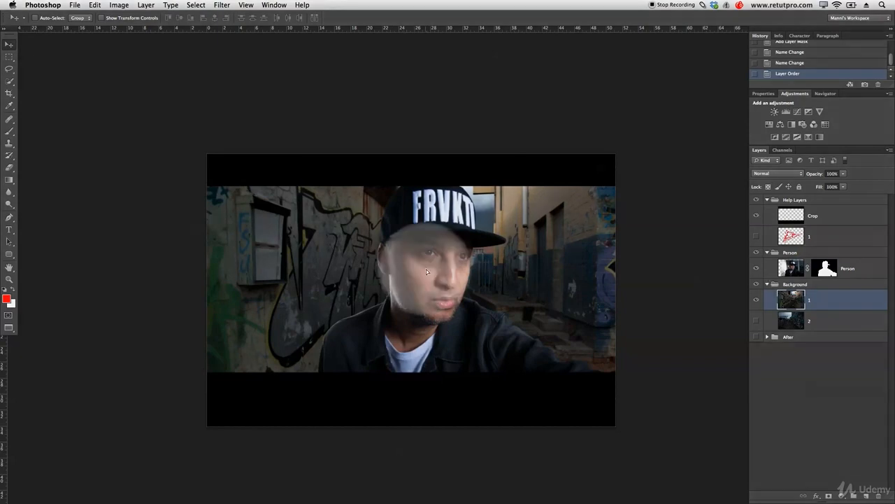
drag(423, 272, 348, 271)
drag(422, 308, 416, 311)
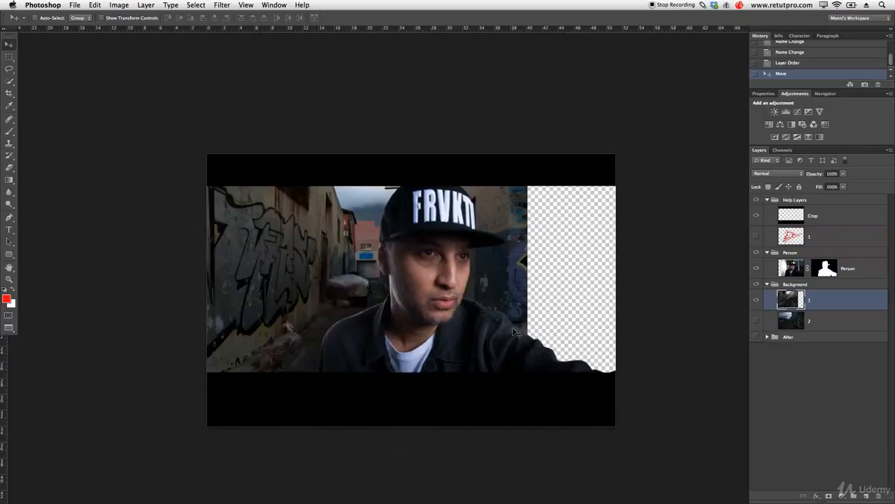
click(434, 301)
click(365, 266)
click(376, 272)
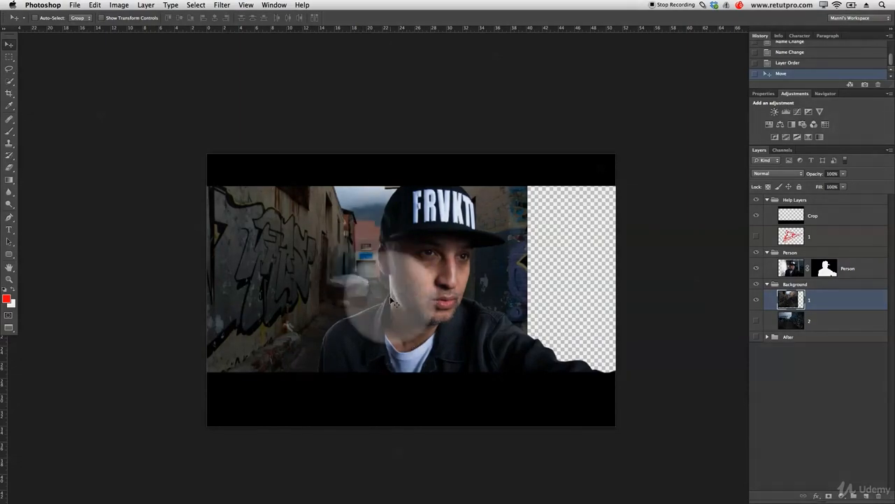
Compare with the old sketch, add a layer above it, and brush red guide lines linking the man's eye with the alley
click(756, 237)
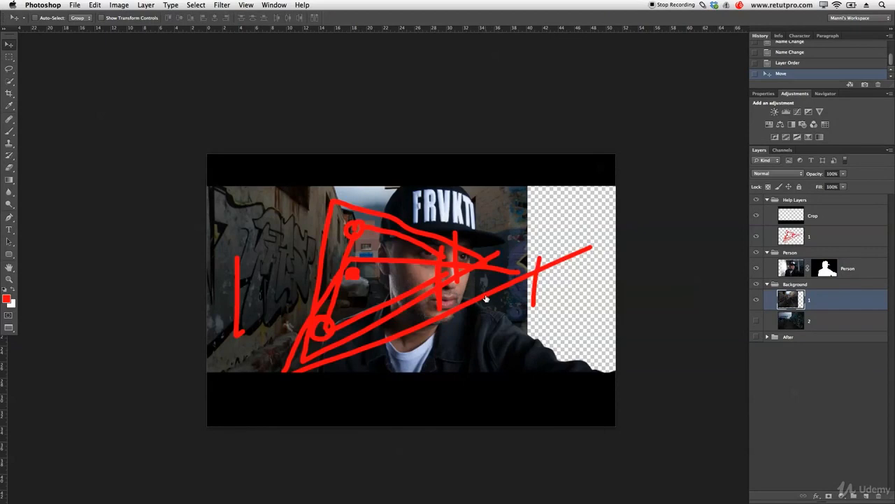
click(756, 236)
click(828, 240)
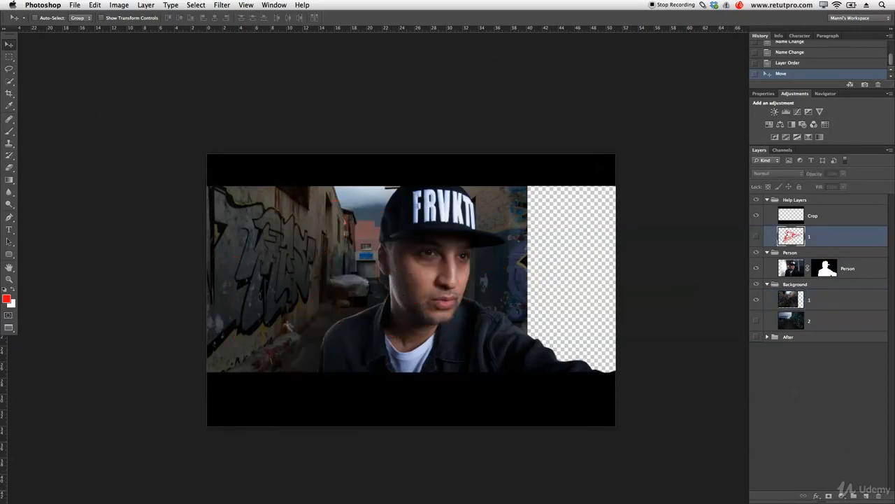
click(866, 496)
key(b)
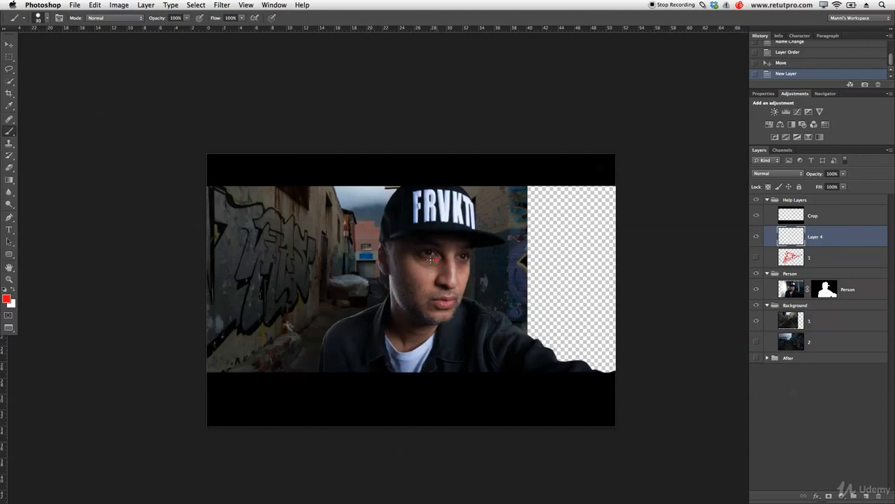
drag(436, 266, 430, 261)
mouse_move(374, 260)
mouse_down()
mouse_move(356, 277)
mouse_move(361, 264)
mouse_move(269, 345)
mouse_move(439, 268)
mouse_up()
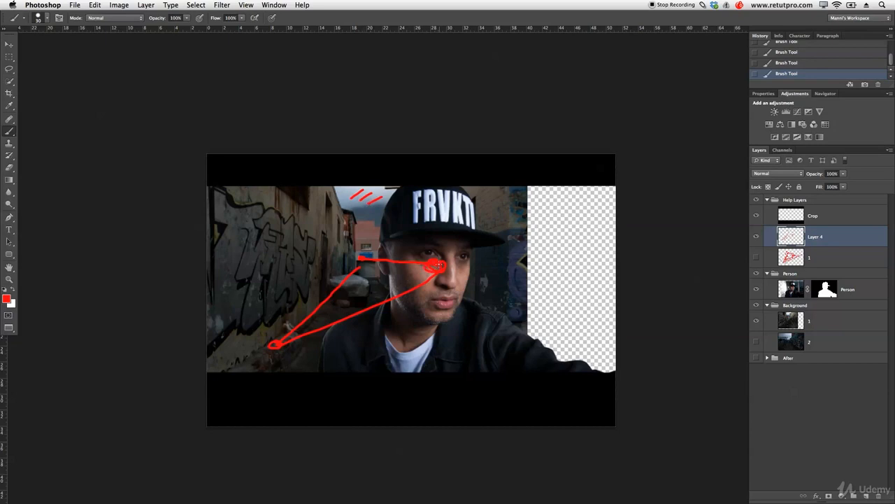
Brush red guide lines linking the sky, the man's eyes and a circled point in the empty area, and hide that layer
drag(410, 239, 377, 208)
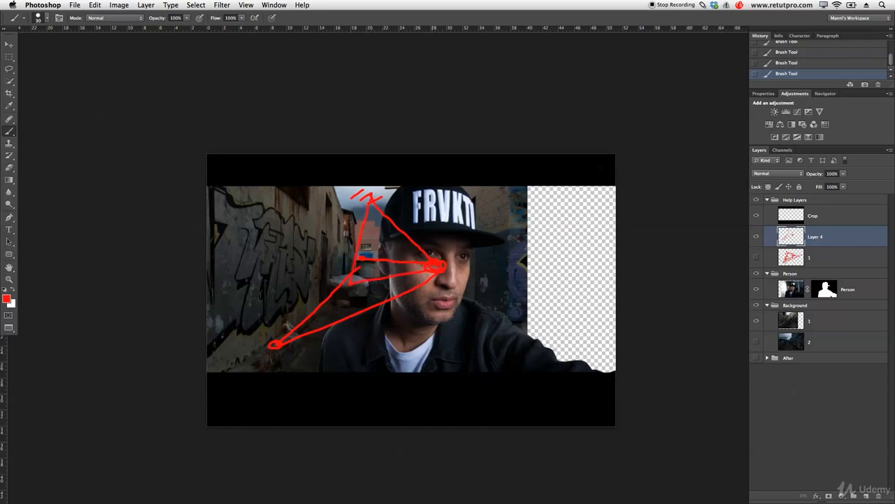
drag(594, 246, 595, 266)
drag(580, 252, 496, 260)
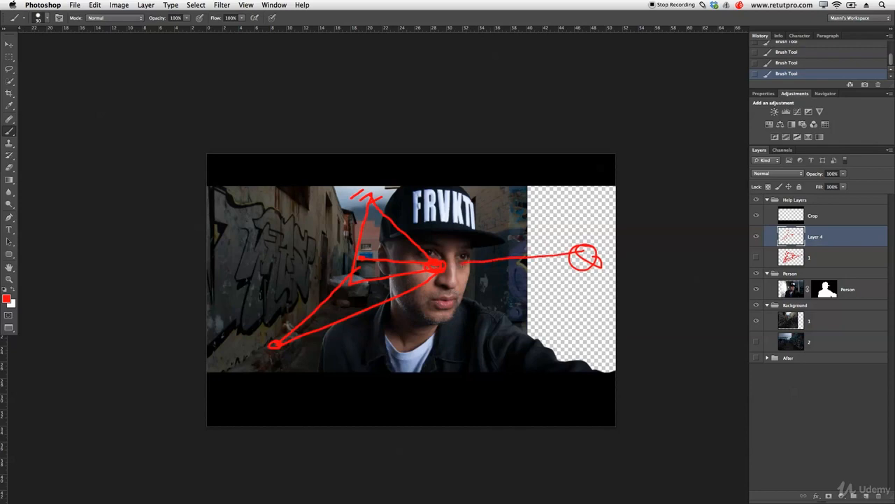
mouse_move(424, 239)
mouse_down()
mouse_move(383, 212)
mouse_move(477, 221)
mouse_move(581, 253)
mouse_up()
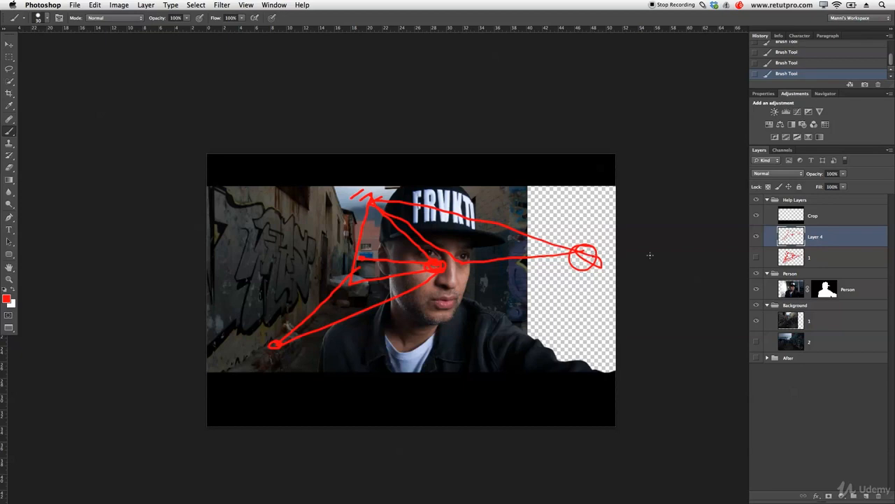
click(758, 235)
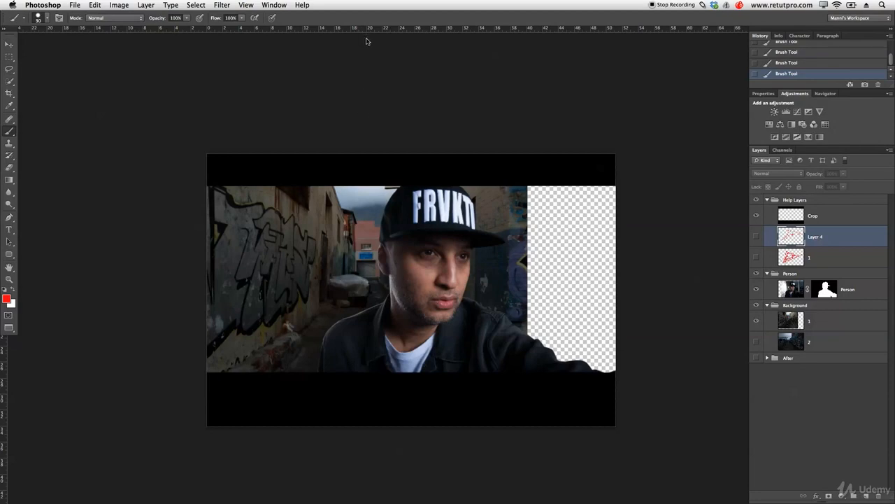
Add two horizontal and two vertical guides that box in the far end of the alley beside the man's face
click(9, 46)
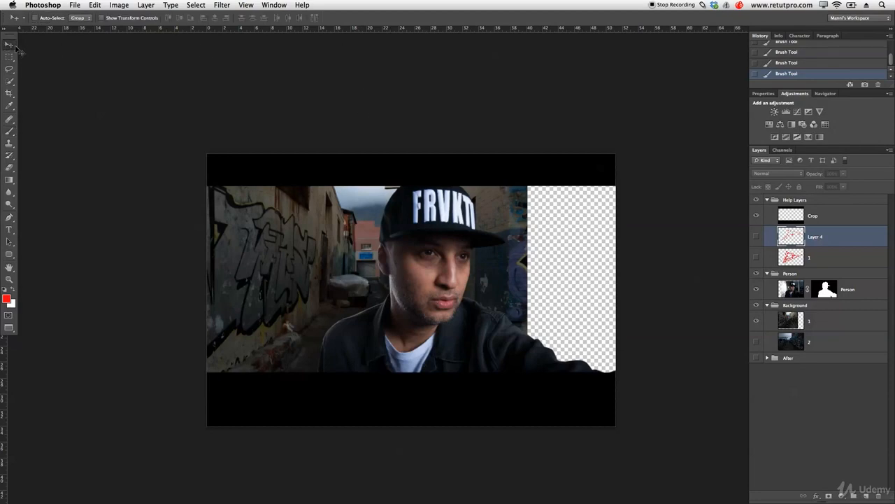
drag(291, 30, 625, 259)
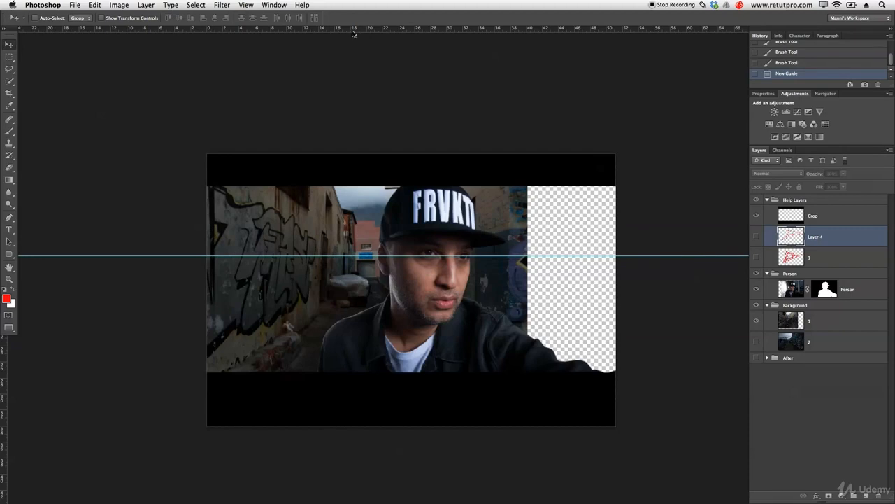
click(245, 5)
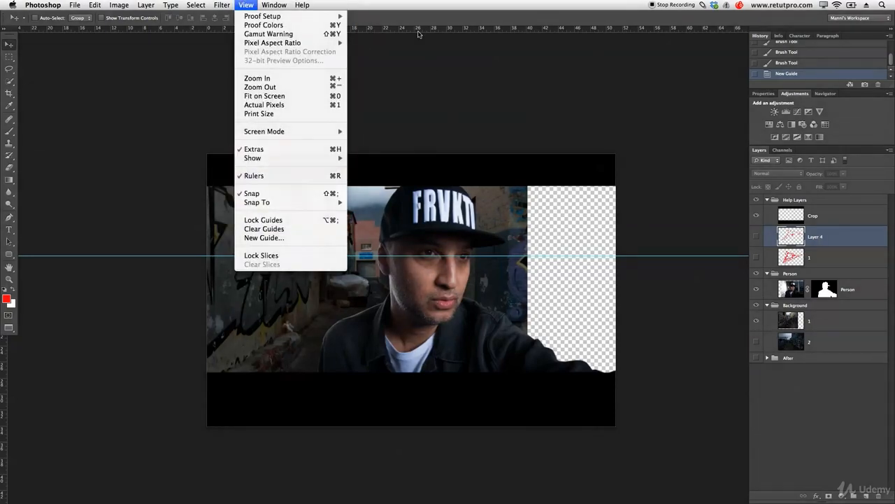
drag(419, 30, 419, 144)
drag(426, 29, 428, 280)
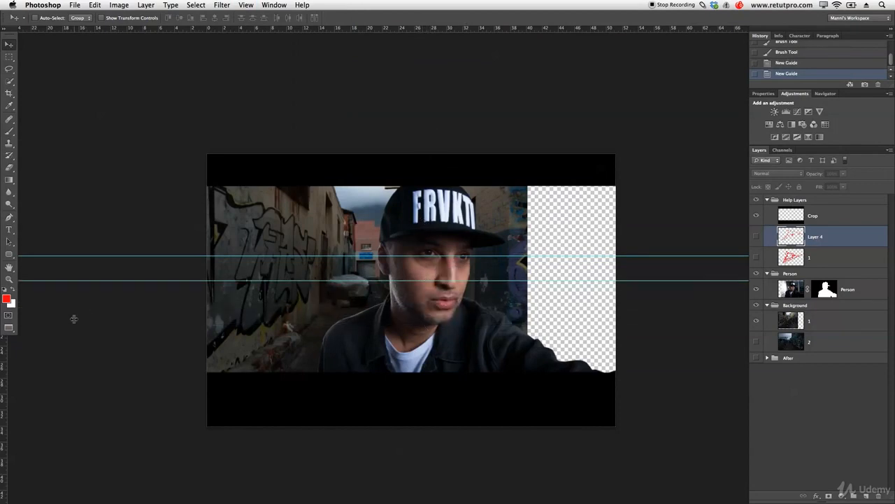
drag(7, 343, 382, 301)
drag(8, 344, 355, 297)
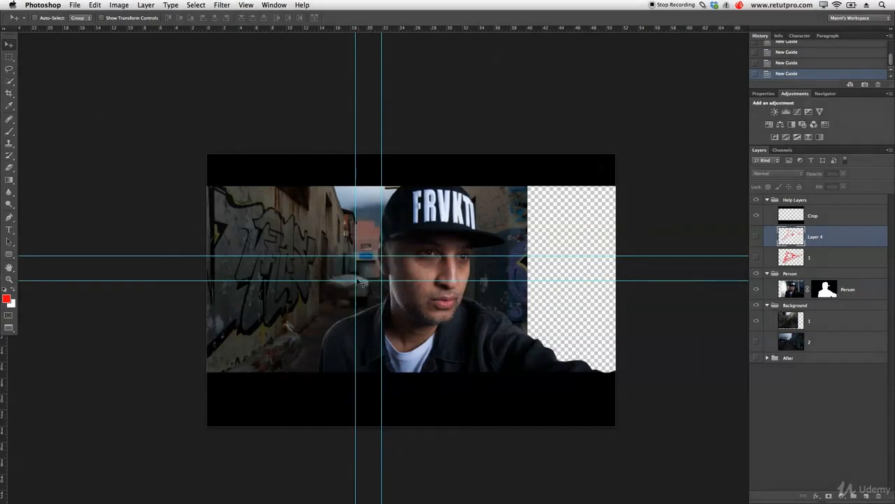
Add guides along the outer edges of the canvas
drag(3, 434, 207, 442)
drag(9, 362, 616, 367)
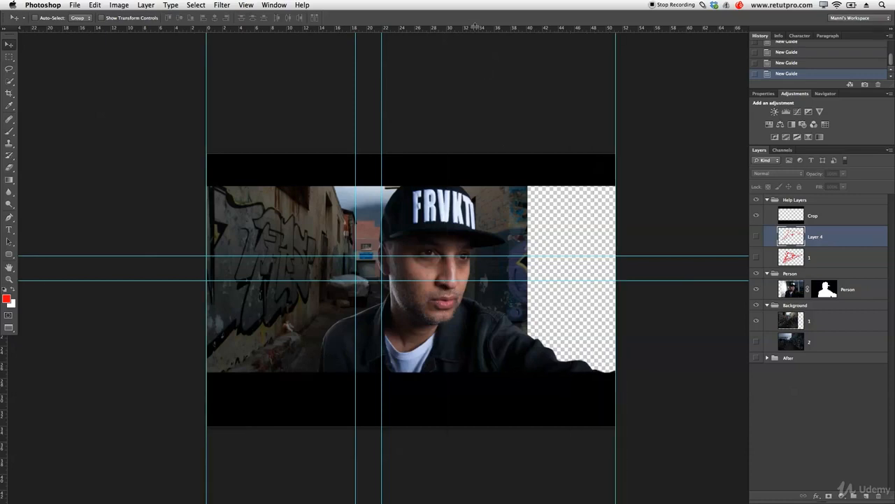
drag(474, 32, 479, 159)
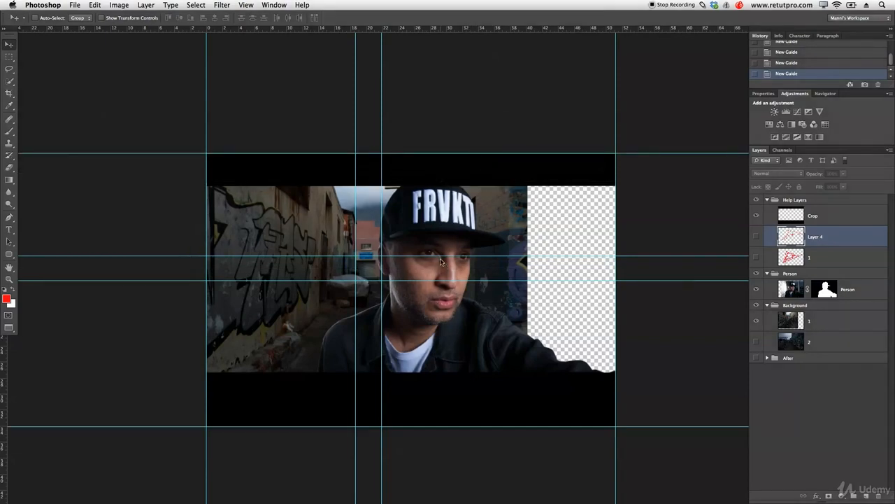
Add a new layer directly above Layer 4 and switch to the Brush tool
click(866, 495)
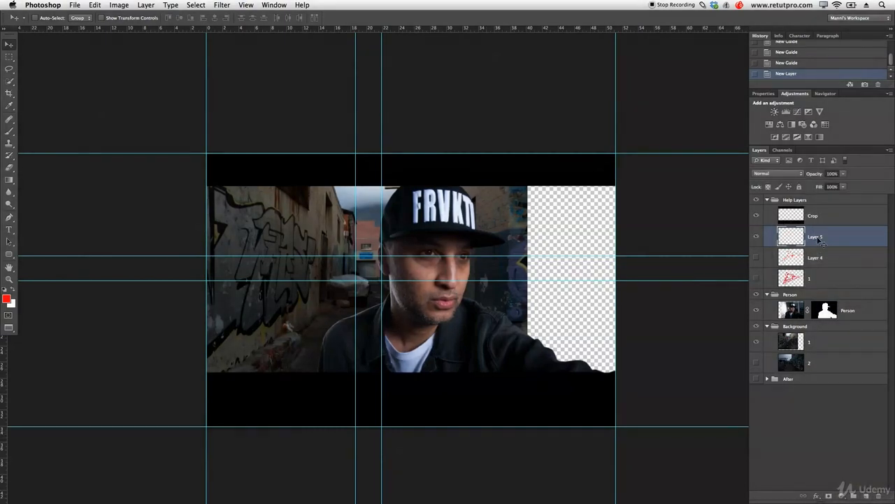
click(387, 273)
key(b)
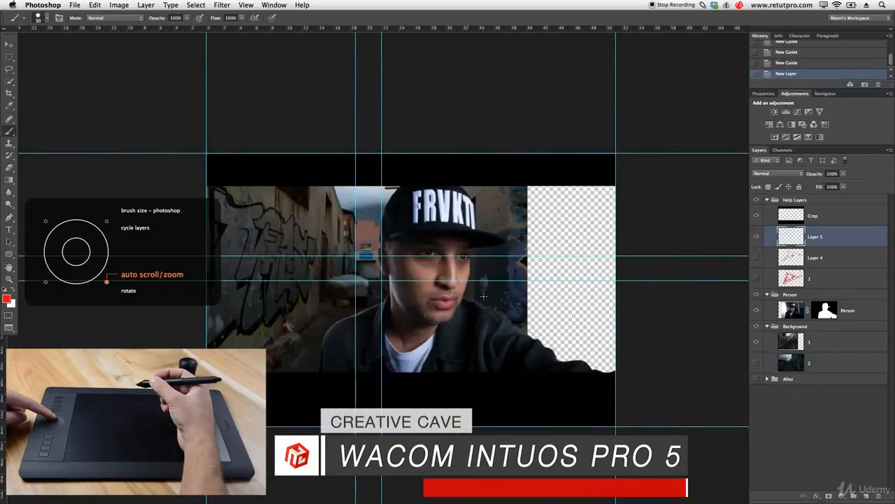
Try brush sizes such as 1000, 125, 1664 and 1500 pixels, and bring the size down to 45 pixels
key(bracketright)
key(bracketright)
key(bracketright)
key(bracketright)
key(bracketright)
key(bracketright)
key(bracketright)
key(bracketright)
key(bracketright)
key(bracketright)
key(bracketright)
key(bracketright)
key(bracketright)
key(bracketright)
key(bracketright)
key(bracketright)
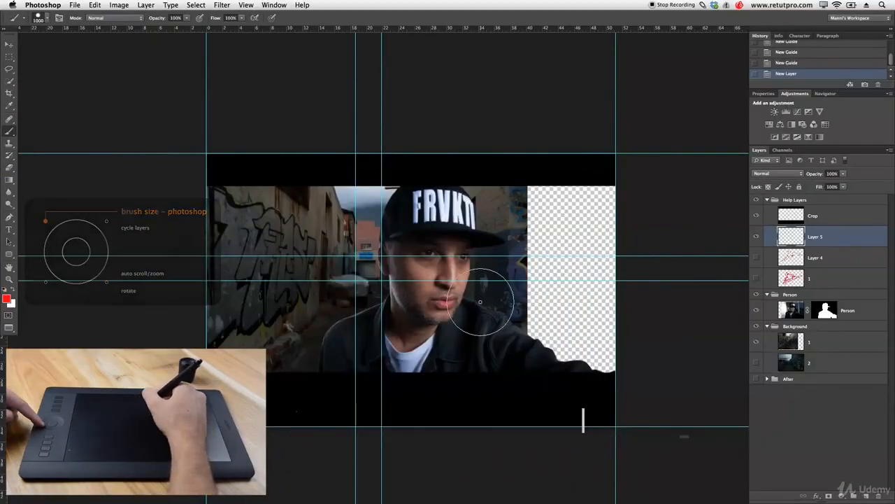
key(bracketleft)
key(bracketleft)
key(bracketleft)
key(bracketleft)
key(bracketleft)
key(bracketleft)
key(bracketleft)
key(bracketleft)
key(bracketleft)
key(bracketleft)
key(bracketleft)
key(bracketleft)
key(bracketright)
key(bracketright)
key(bracketright)
key(bracketright)
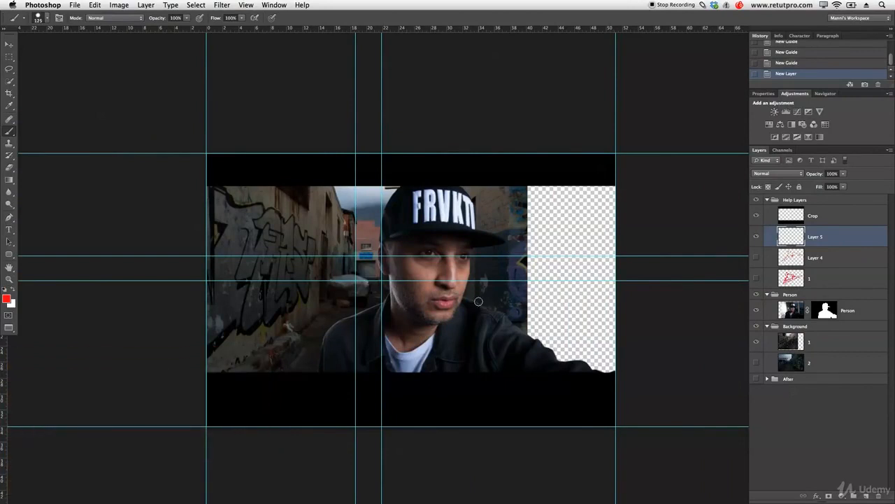
mouse_move(468, 307)
mouse_down()
mouse_move(516, 311)
mouse_move(443, 316)
mouse_move(496, 321)
mouse_move(489, 198)
mouse_move(496, 448)
mouse_move(486, 451)
mouse_move(488, 168)
mouse_move(491, 294)
mouse_move(490, 182)
mouse_move(493, 281)
mouse_up()
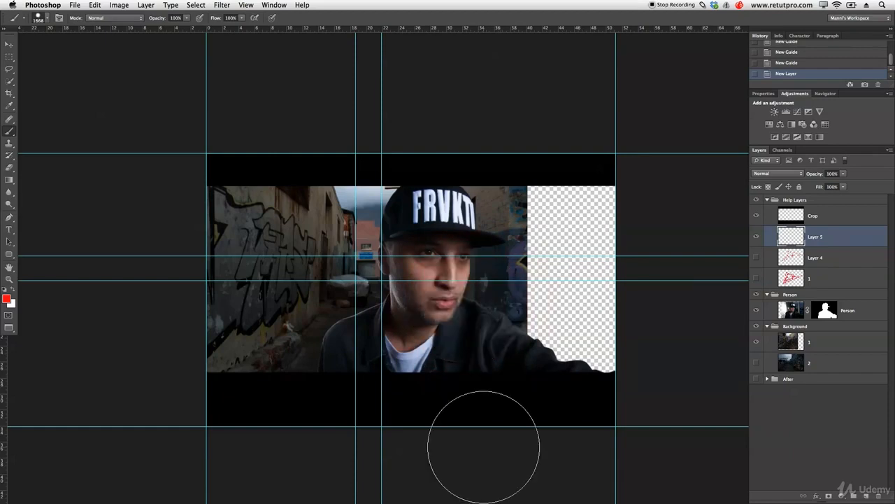
key(bracketleft)
key(bracketleft)
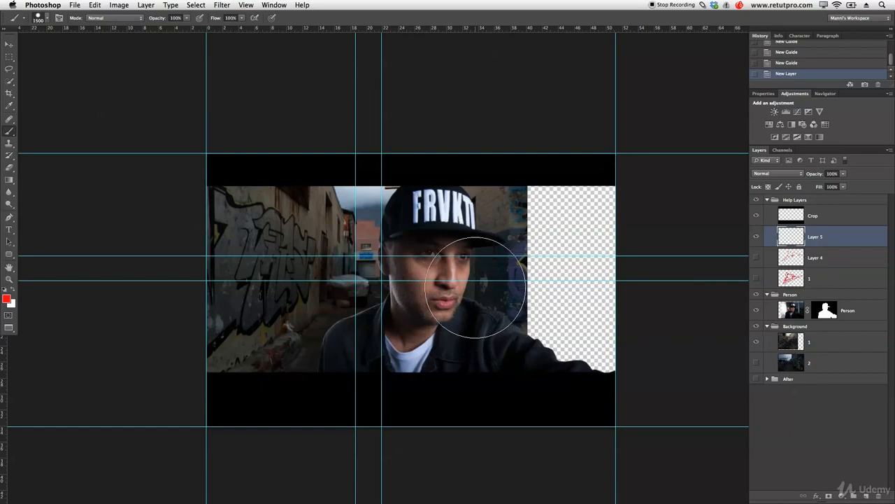
key(bracketleft)
key(bracketleft)
key(bracketleft)
key(bracketleft)
key(bracketleft)
key(bracketleft)
key(bracketleft)
key(bracketleft)
key(bracketleft)
key(bracketleft)
key(bracketleft)
key(bracketleft)
key(bracketleft)
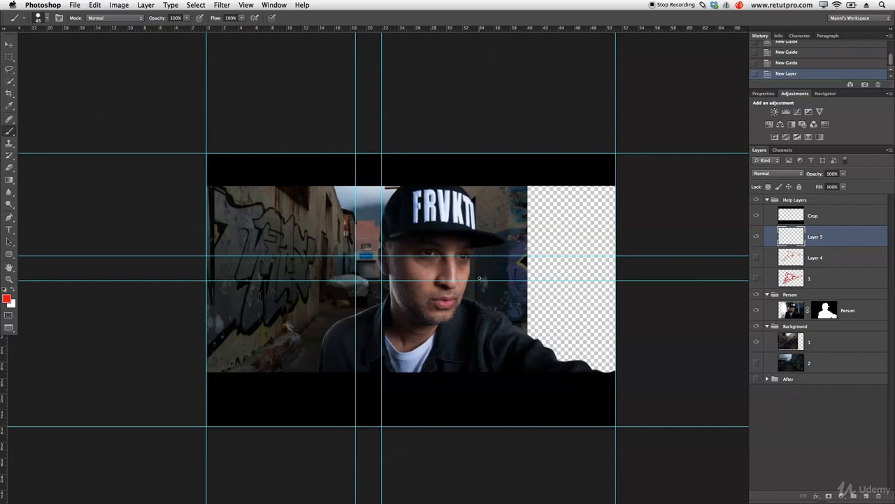
Adjust the brush to a small tip for stroking the perspective lines
drag(474, 277, 496, 118)
mouse_move(489, 420)
mouse_down()
mouse_move(604, 324)
mouse_move(607, 140)
mouse_move(606, 423)
mouse_move(587, 412)
mouse_up()
drag(493, 281, 481, 284)
Draw a Pen path from the lower guide crossings to the bottom canvas corners, passing outside the canvas below
click(10, 218)
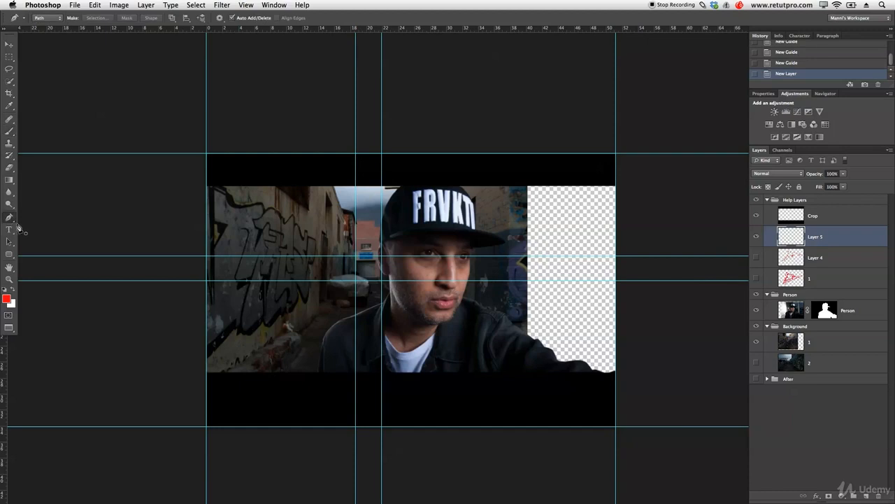
click(356, 282)
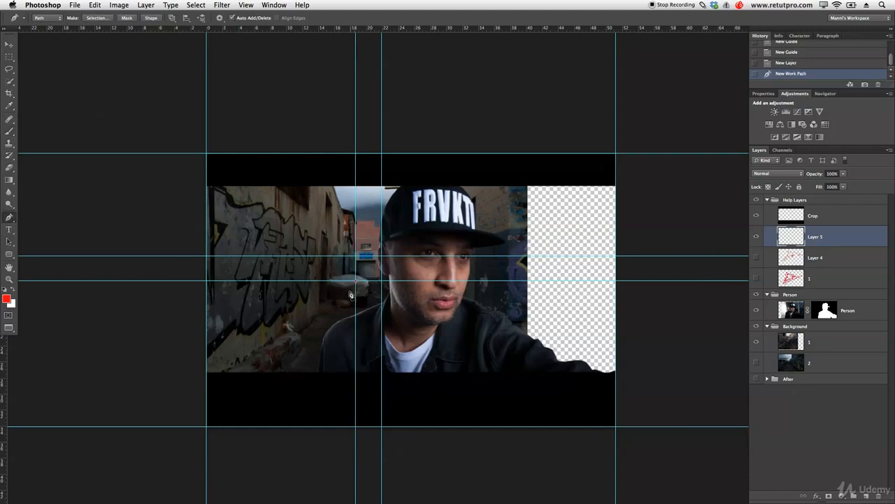
click(206, 426)
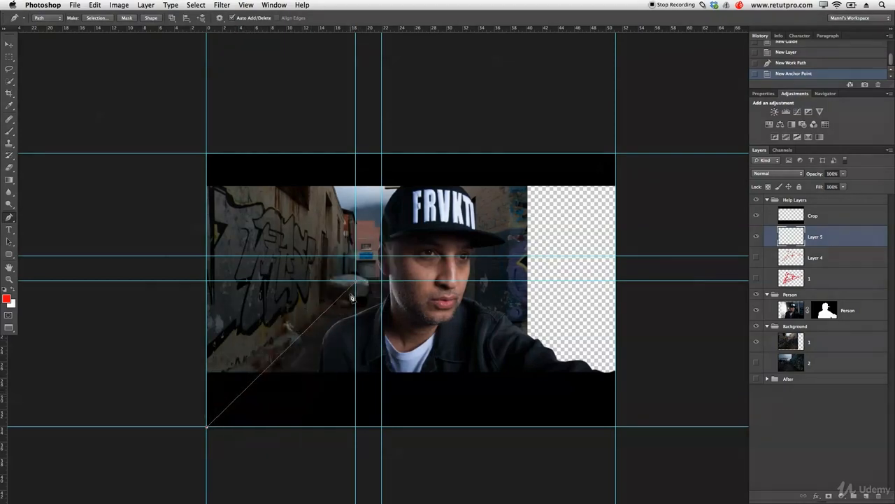
click(191, 457)
click(480, 461)
click(581, 462)
click(617, 428)
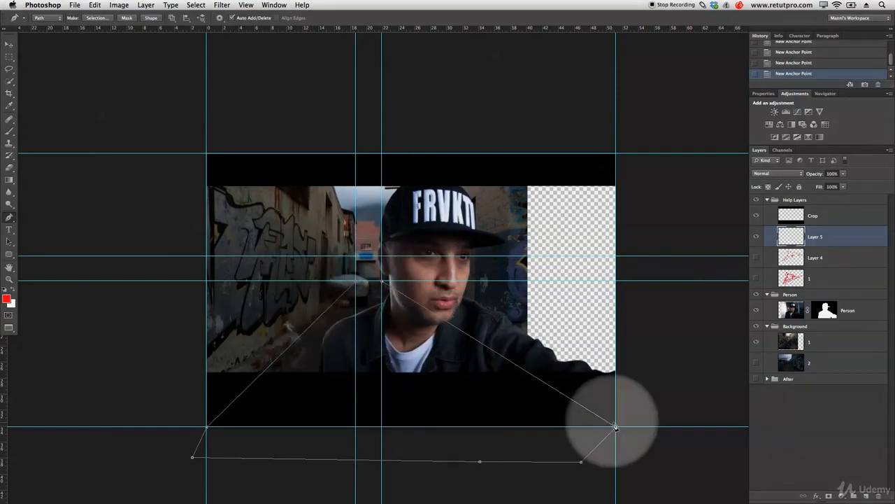
Stroke the path with the Brush and Simulate Pressure, dismiss the path, and place Layer 5 above the Crop layer
right_click(426, 354)
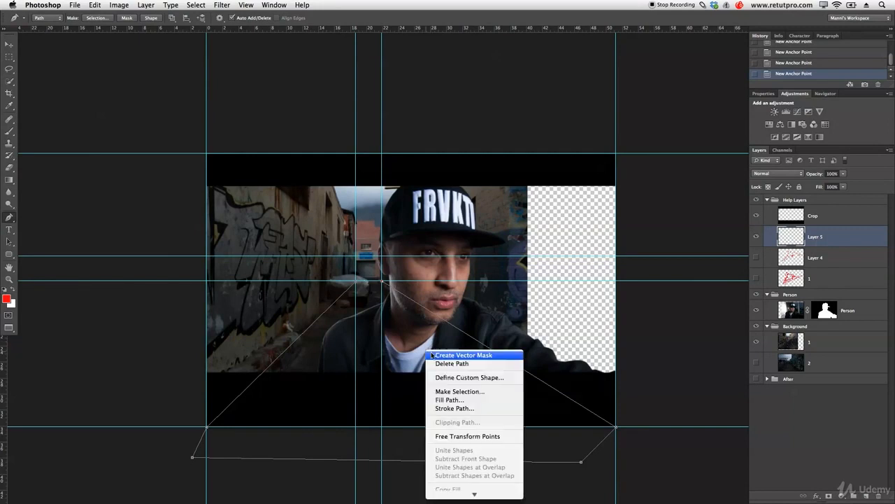
click(451, 409)
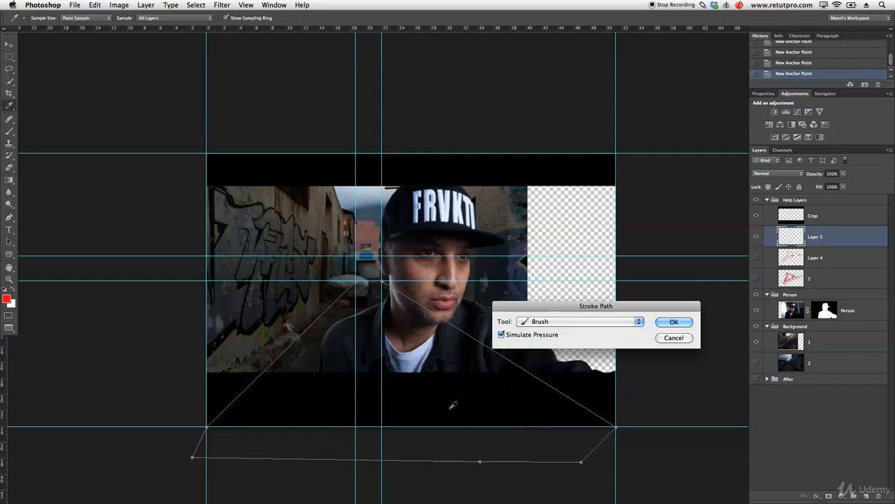
click(549, 323)
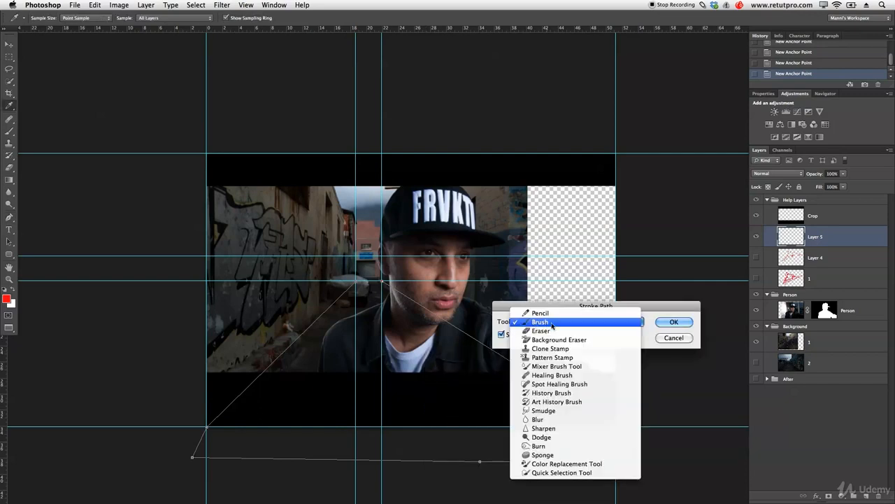
click(552, 323)
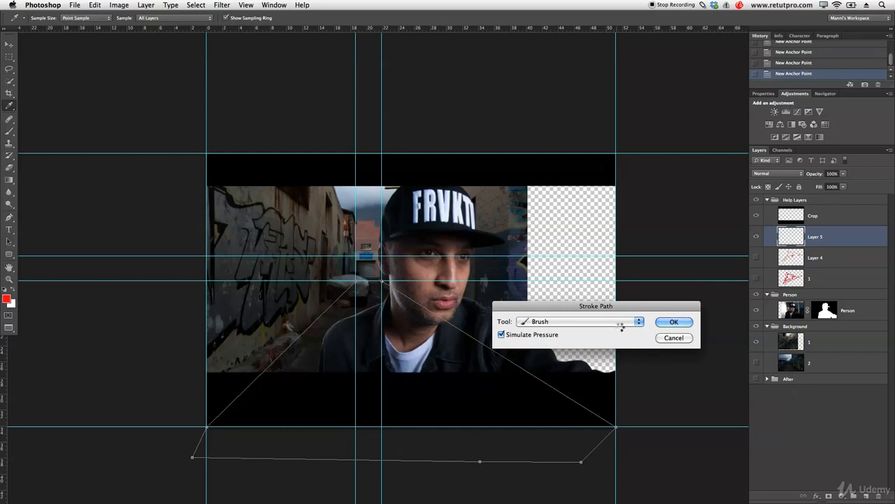
click(673, 322)
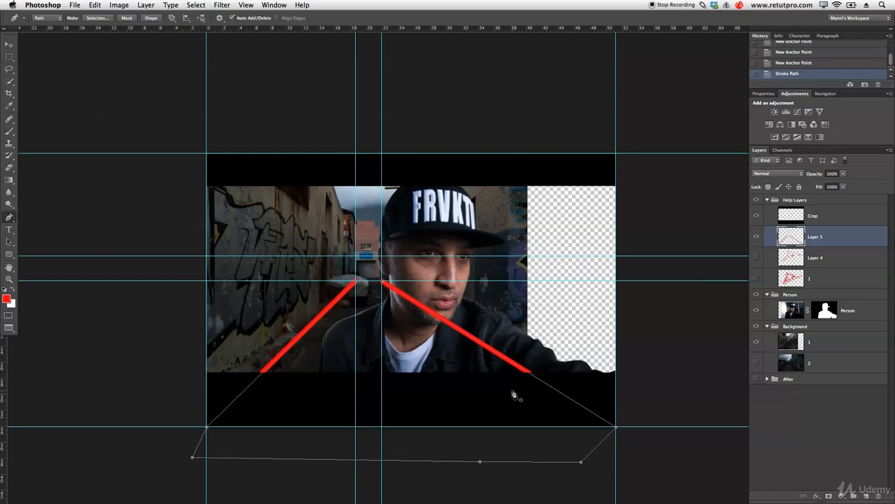
key(Return)
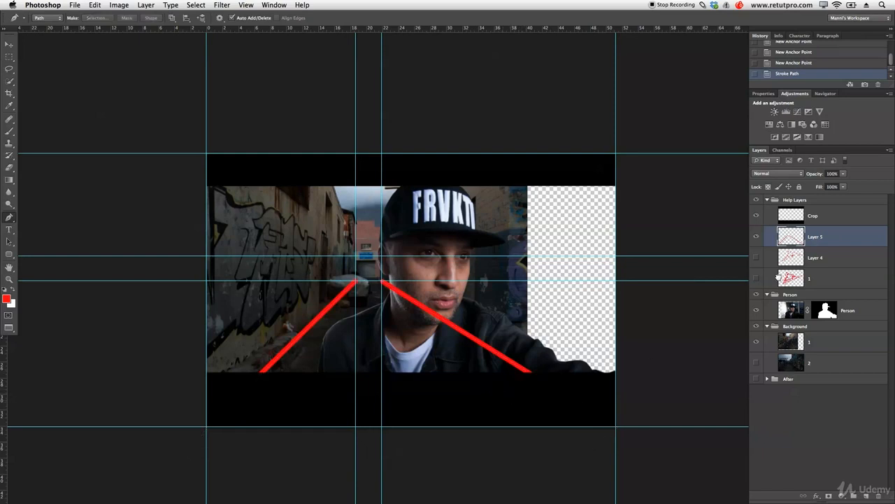
drag(792, 239, 791, 210)
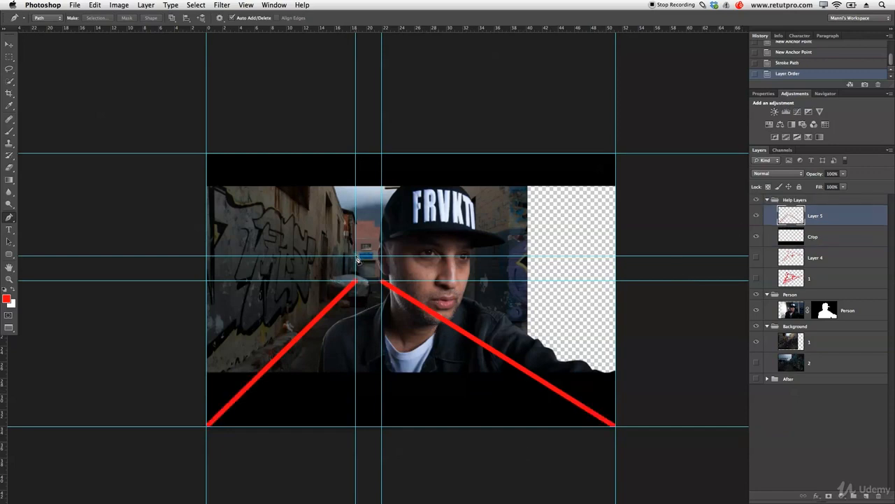
Draw a Pen path from the upper guide crossings to the top canvas corners, passing outside the canvas above
click(224, 153)
click(221, 129)
click(298, 111)
click(410, 107)
click(492, 112)
click(561, 115)
click(616, 153)
click(383, 256)
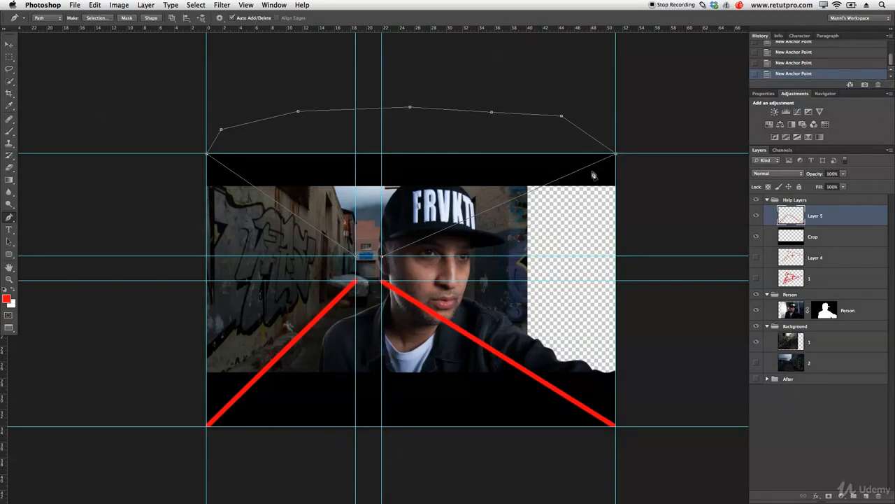
Remove the top-right corner anchor and connect the last anchor above the canvas straight to the guide crossing beside the face
click(382, 257)
key(BackSpace)
click(615, 154)
click(615, 154)
key(BackSpace)
click(562, 117)
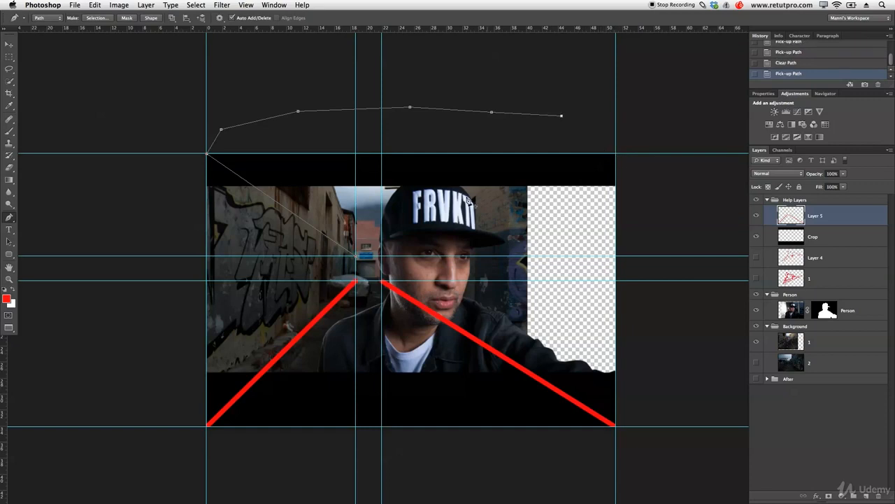
click(382, 257)
key(BackSpace)
click(562, 117)
click(382, 257)
Stroke the upper path in red with the Brush, dismiss the path, and select background layer 1
right_click(462, 256)
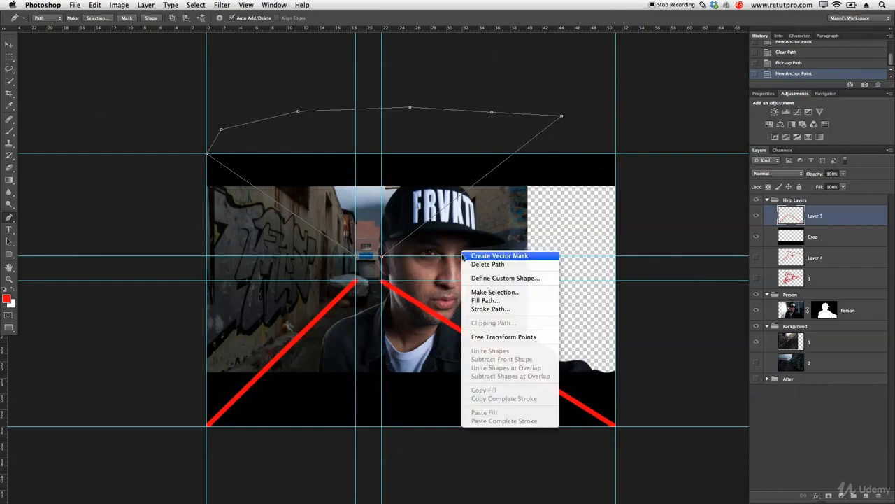
click(479, 308)
click(666, 323)
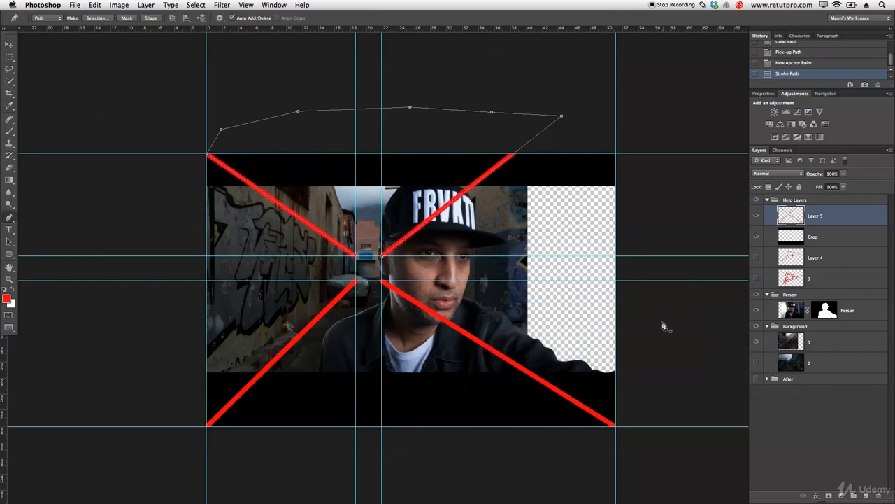
key(Return)
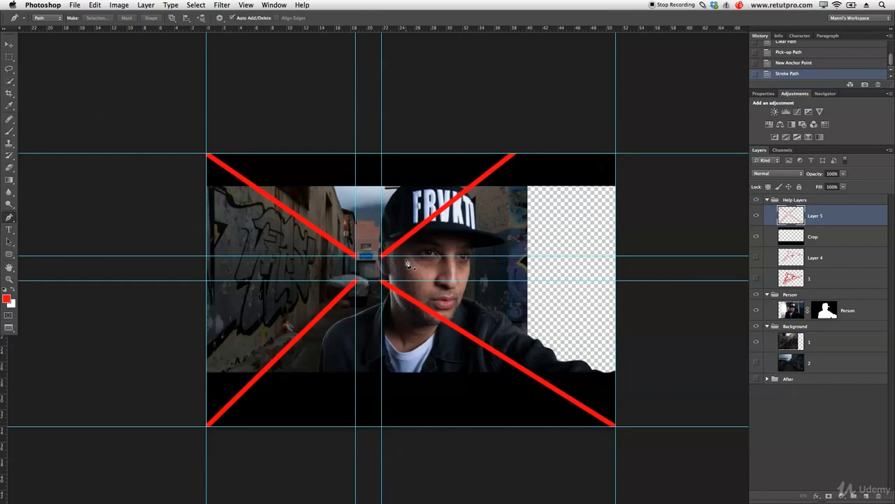
click(805, 344)
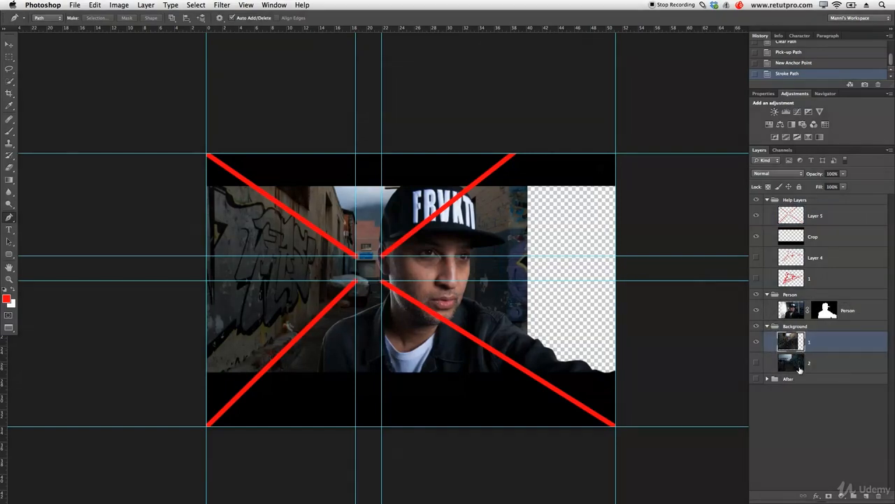
Add white layer masks to background layers 1 and 2, making background layer 2 visible
click(828, 496)
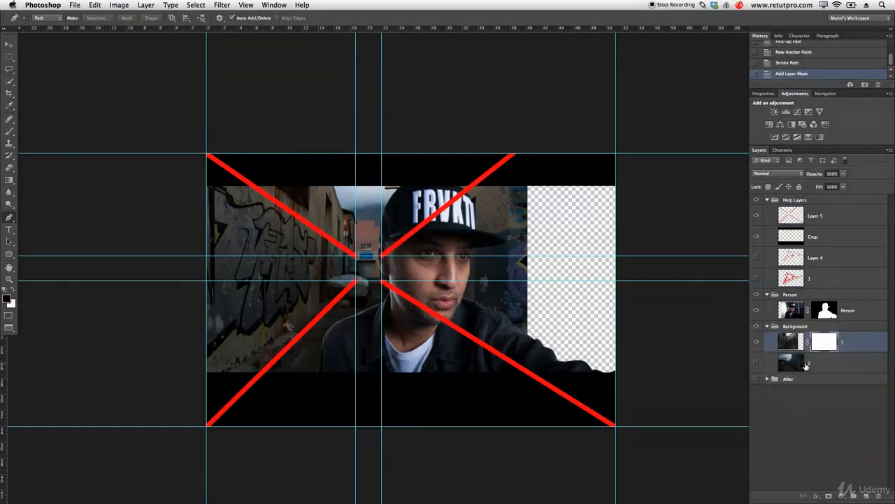
click(804, 364)
click(756, 363)
click(829, 496)
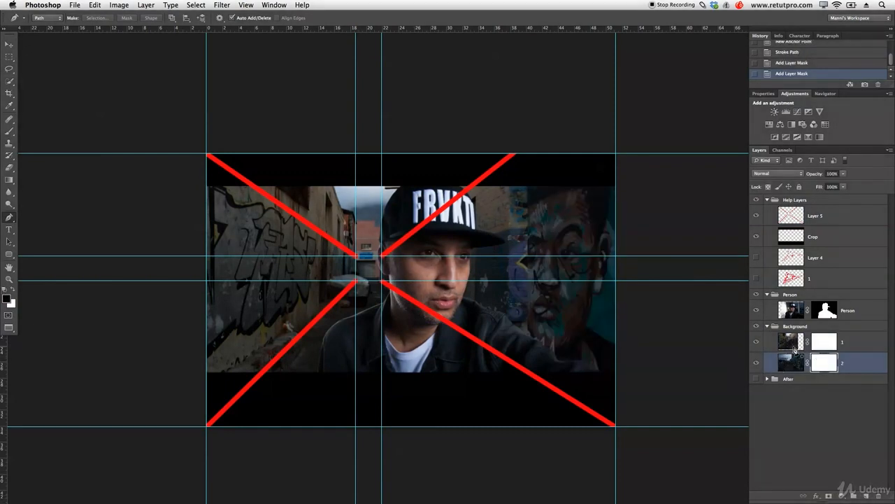
click(795, 349)
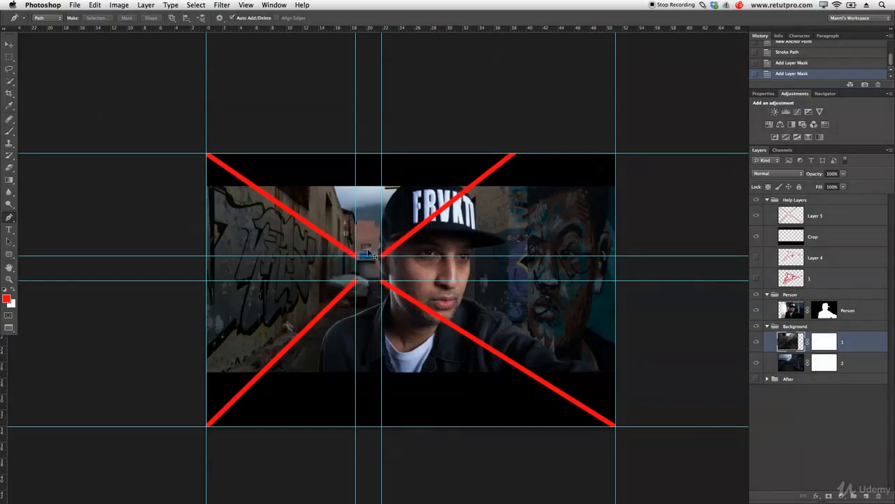
key(v)
drag(424, 284, 426, 283)
key(super+z)
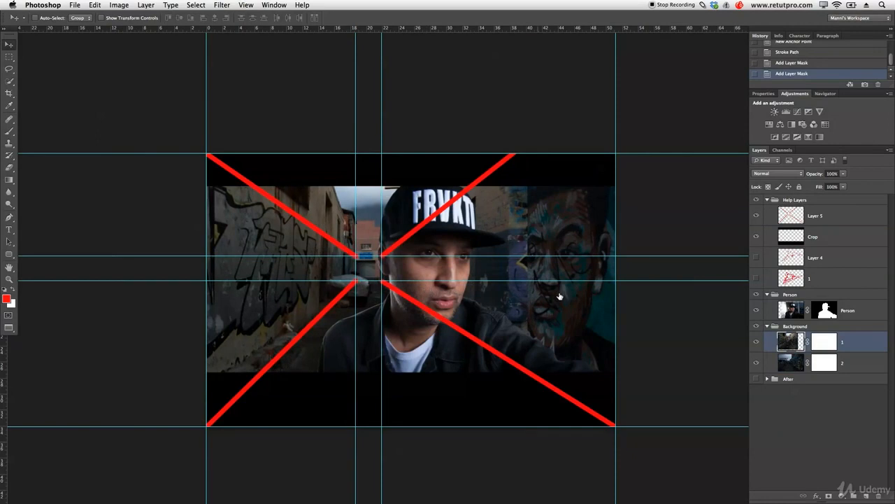
Fill the right half of background layer 1's mask with black at 100% opacity, using a rectangular selection, and deselect
click(826, 349)
click(9, 57)
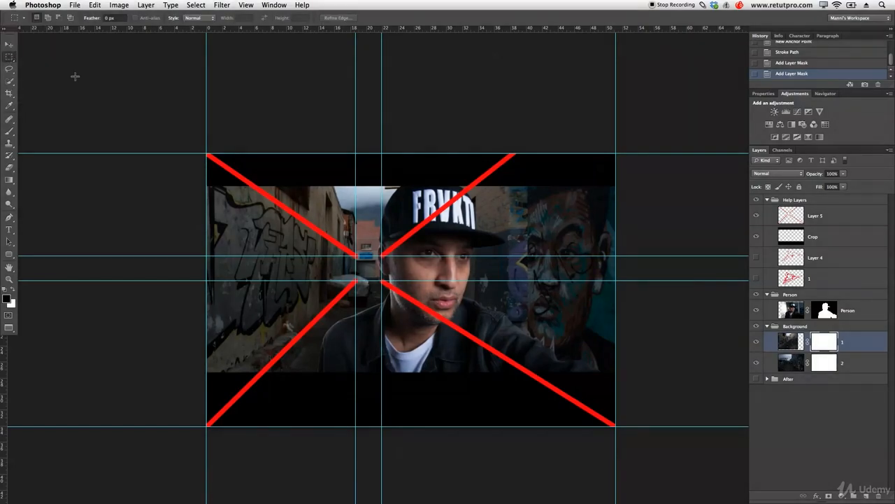
drag(616, 152, 407, 460)
right_click(512, 349)
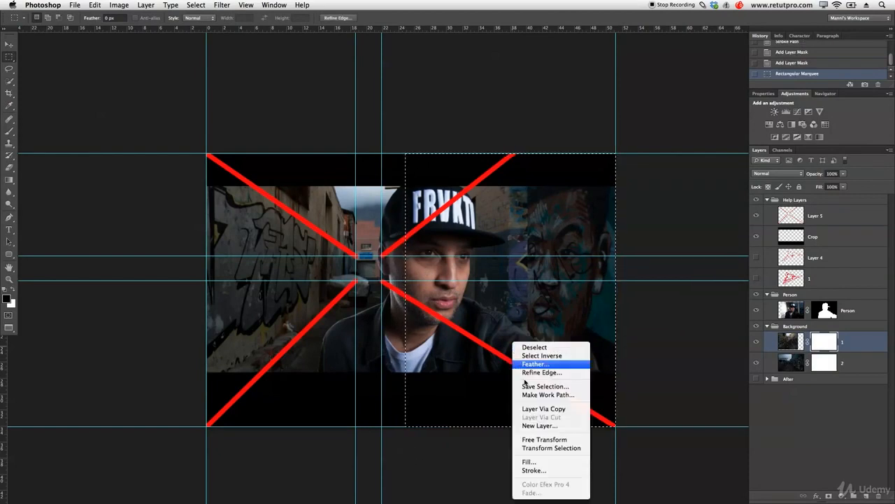
click(546, 463)
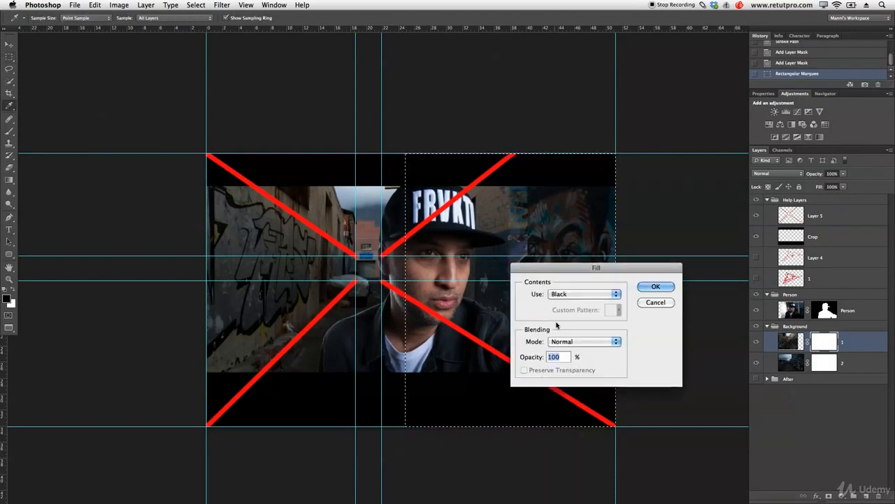
click(655, 286)
key(super+d)
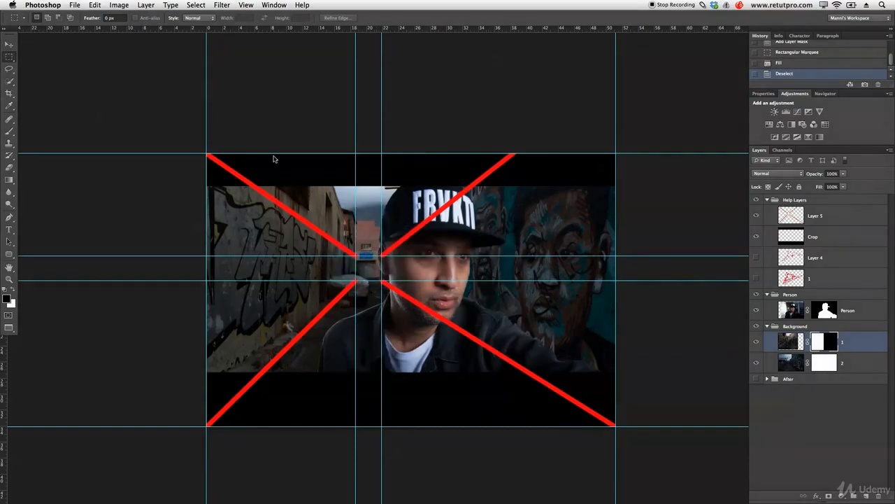
Clear all the guides and hide the red perspective lines on Layer 5
click(241, 6)
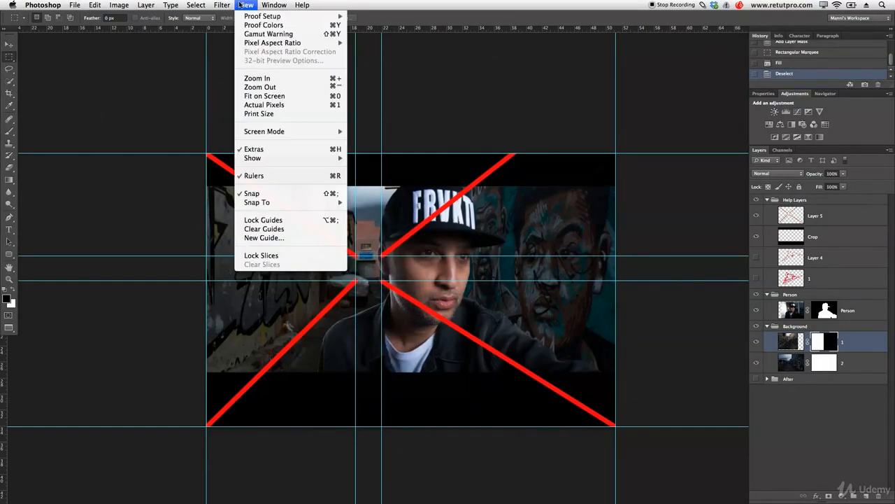
click(286, 229)
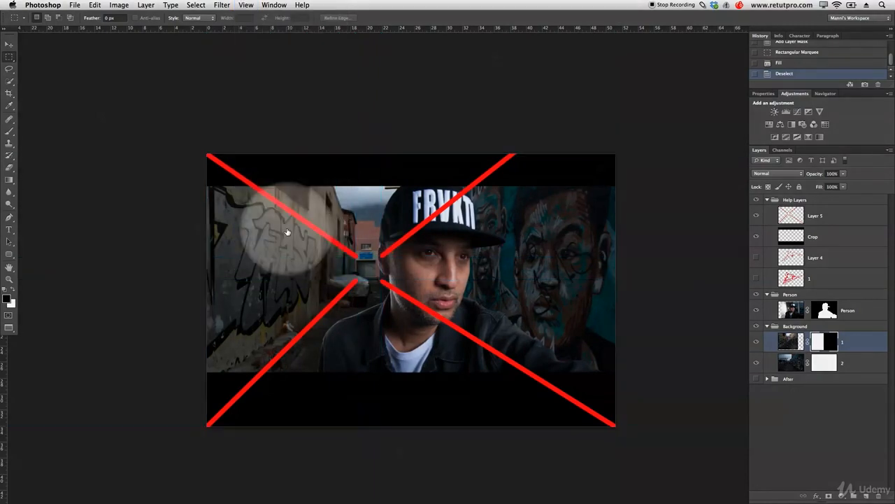
click(761, 216)
click(760, 217)
click(758, 218)
click(757, 218)
click(758, 218)
click(758, 218)
click(757, 218)
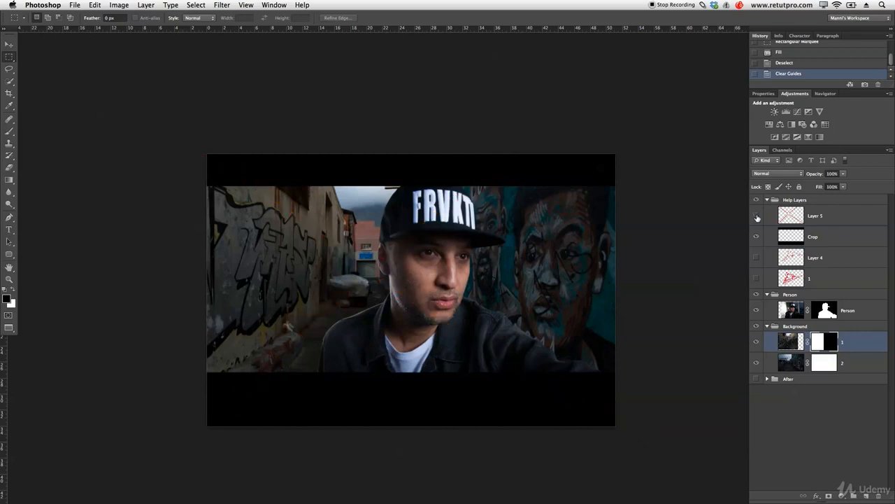
click(798, 342)
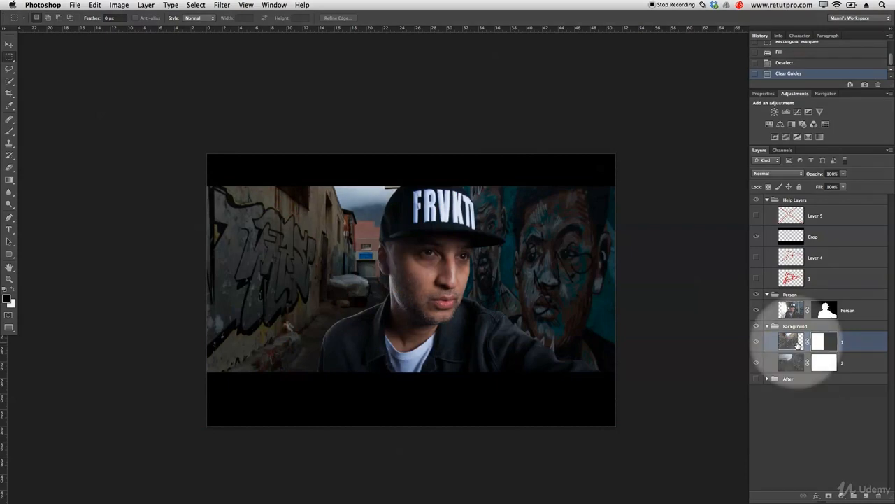
click(798, 342)
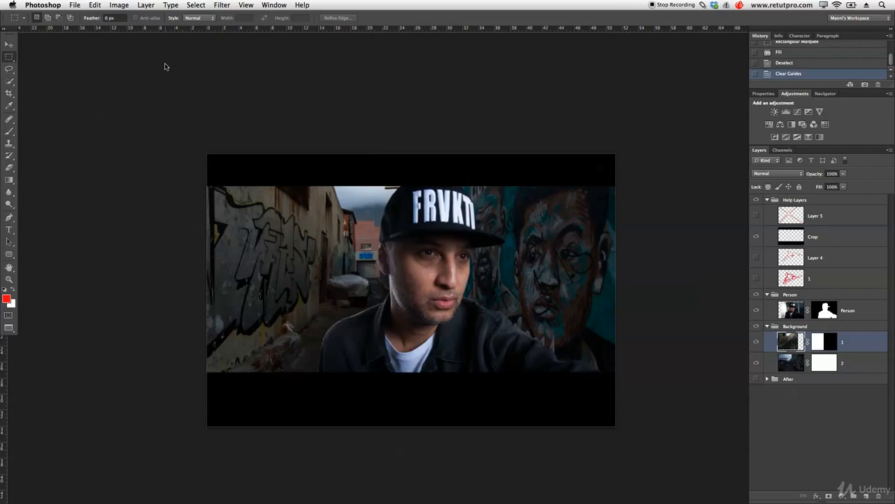
click(119, 5)
mouse_move(125, 213)
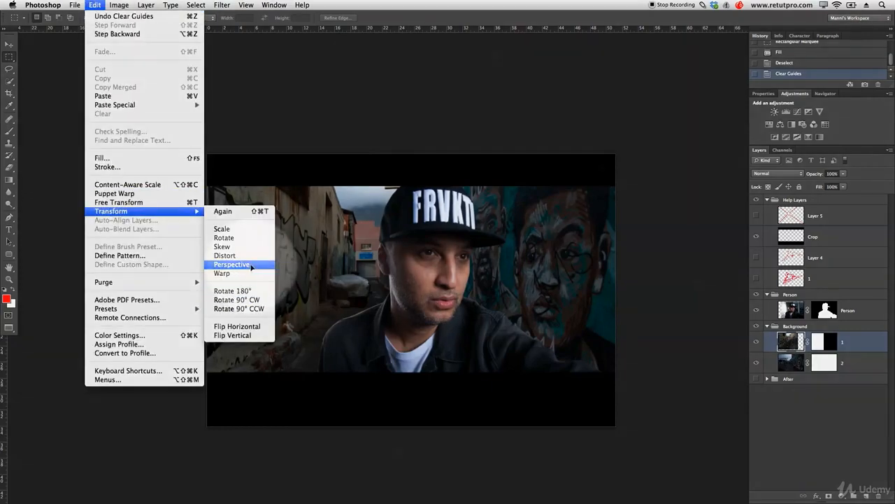
click(251, 265)
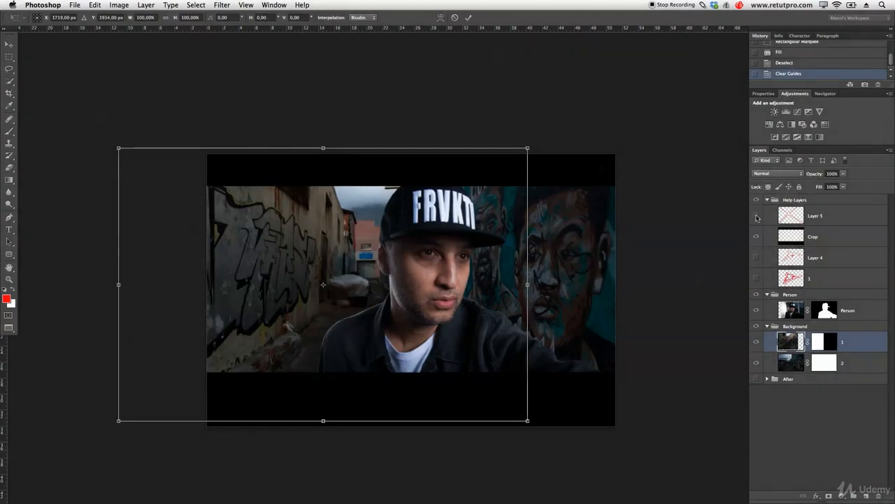
click(455, 17)
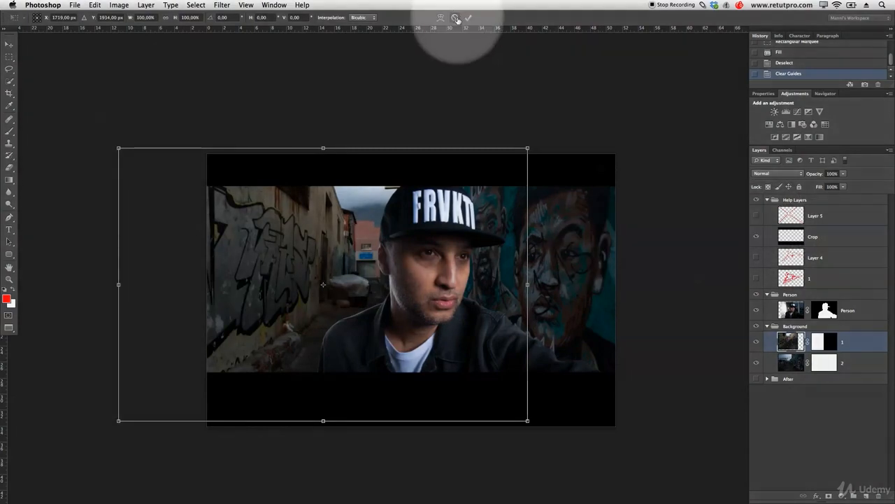
Narrow the left edge of background layer 1 with a Perspective transform, checking it against Layer 5's red lines, and hide Layer 5 again
click(757, 214)
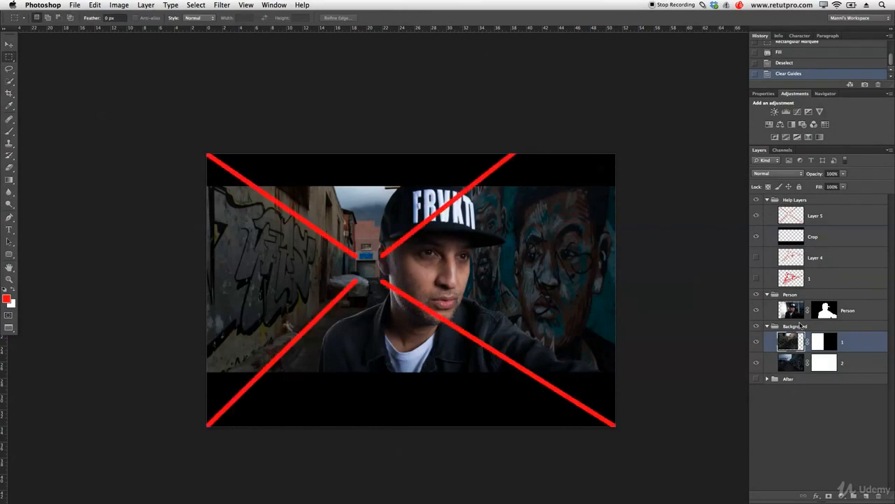
click(94, 5)
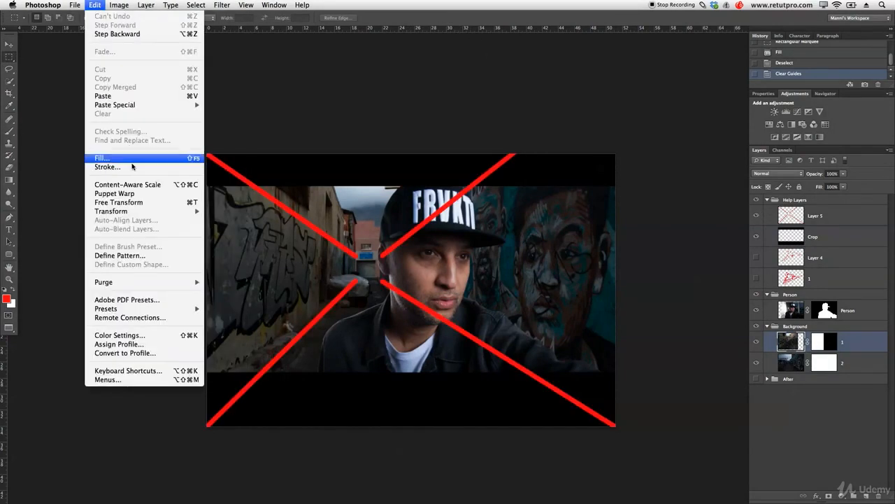
mouse_move(146, 211)
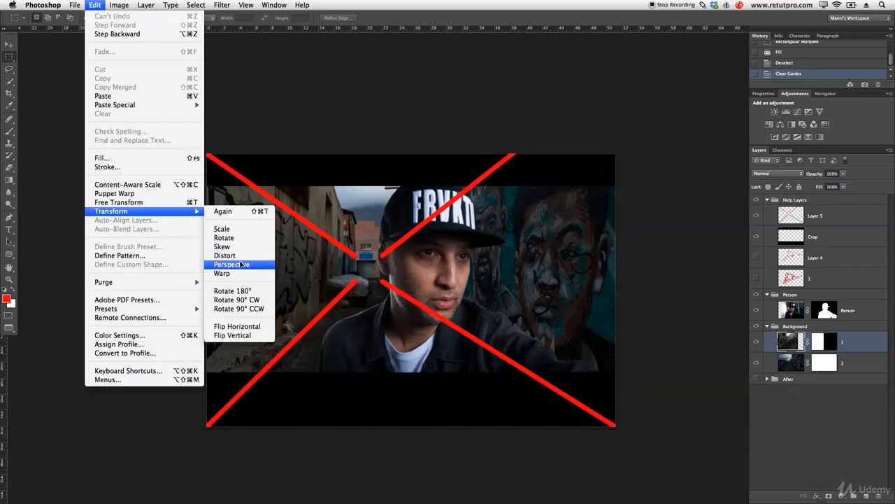
click(240, 264)
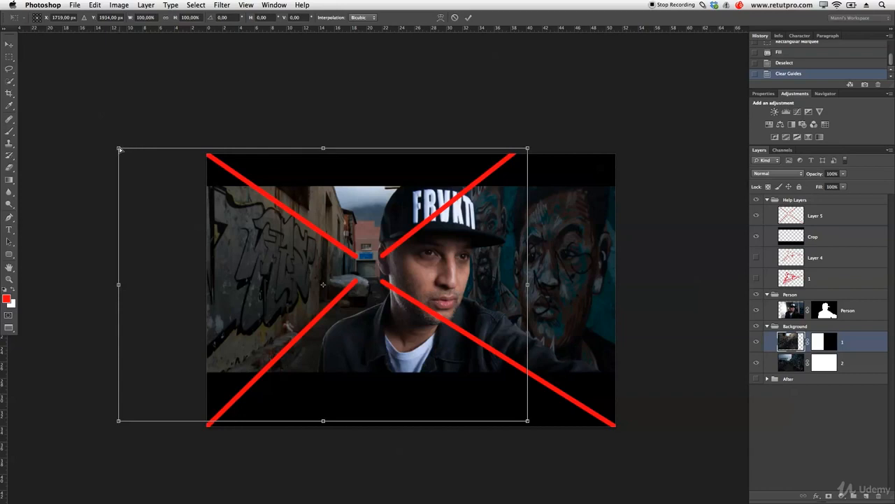
mouse_move(119, 149)
mouse_down()
mouse_move(119, 114)
mouse_move(121, 186)
mouse_move(118, 158)
mouse_up()
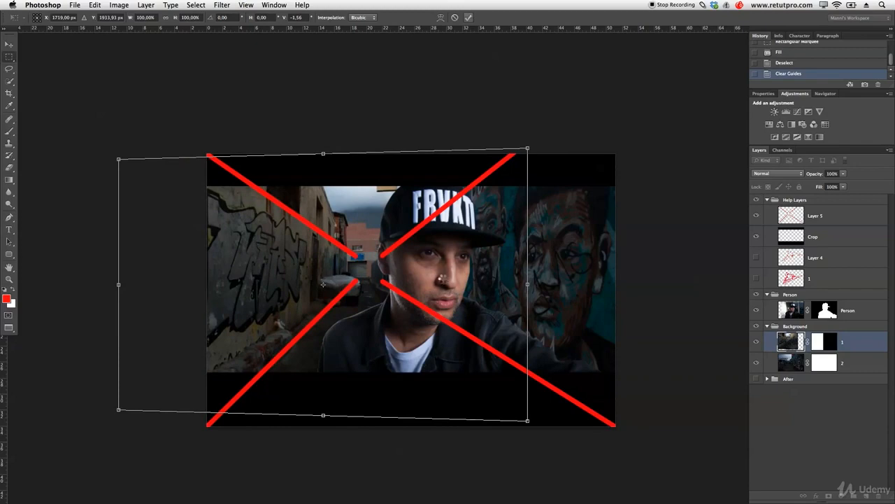
key(Return)
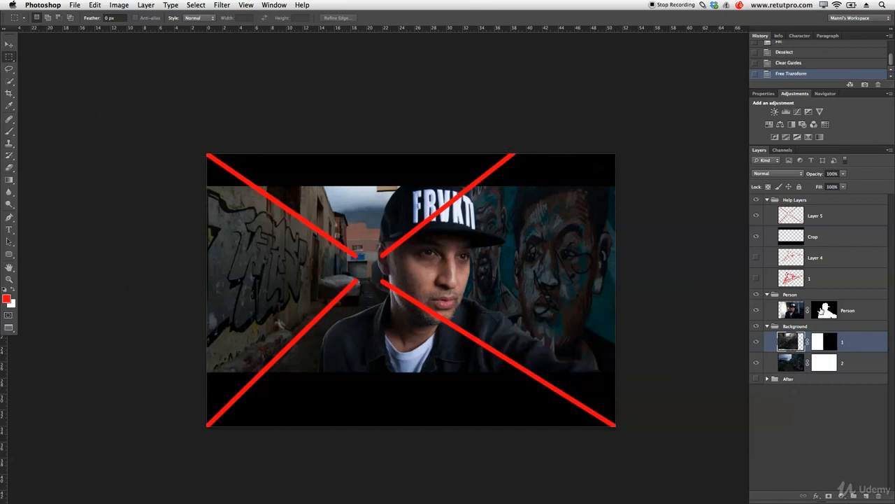
click(756, 215)
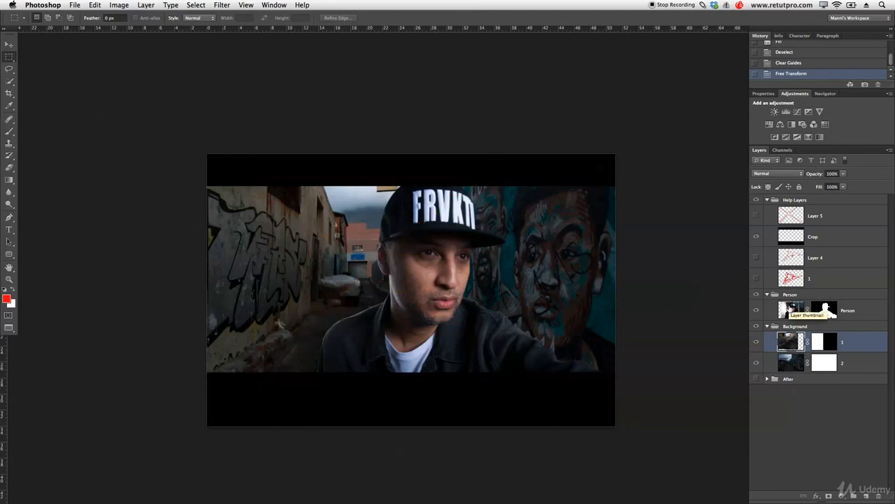
Move the Person layer slightly to the left over the seam between the two backgrounds
click(828, 312)
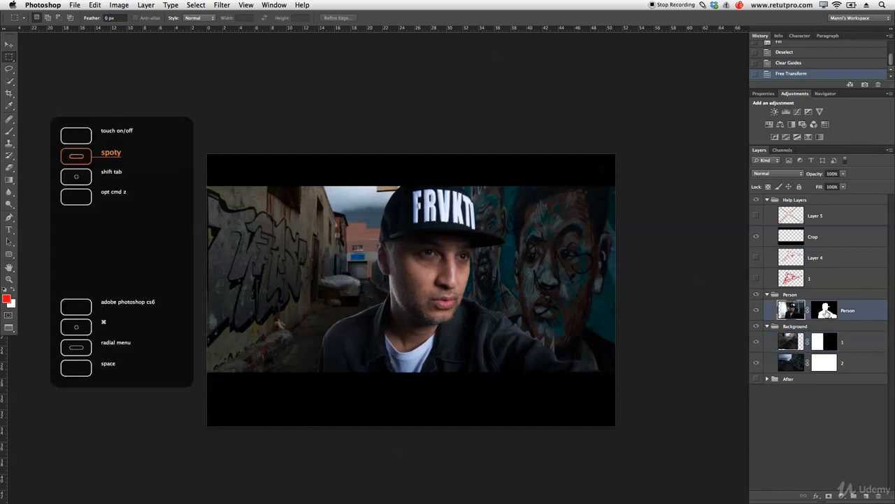
key(v)
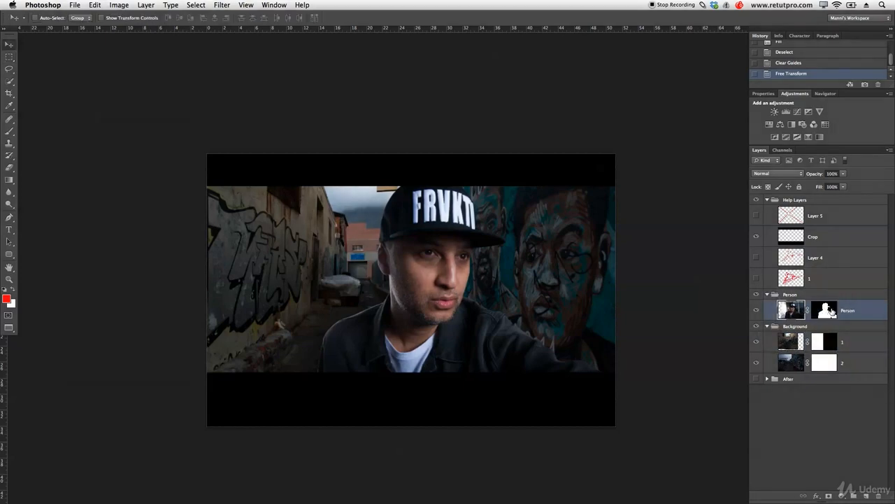
key(Left)
key(Left)
key(Left)
key(Left)
key(Left)
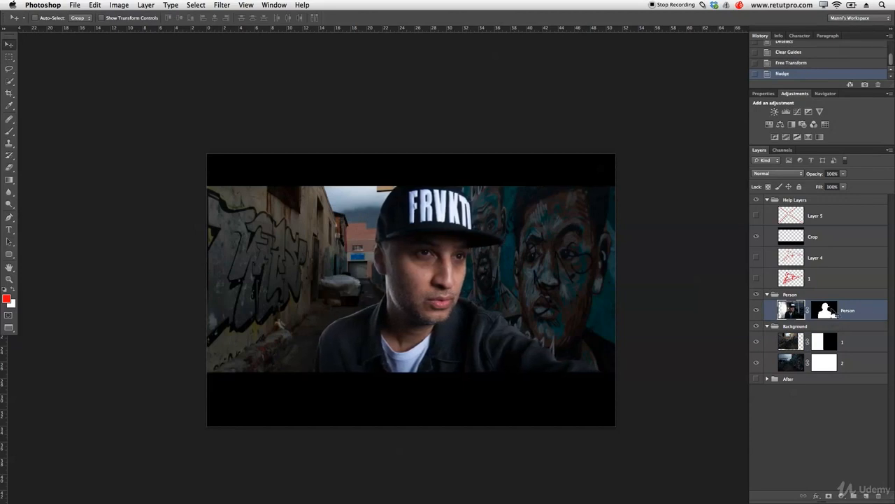
drag(481, 347, 467, 348)
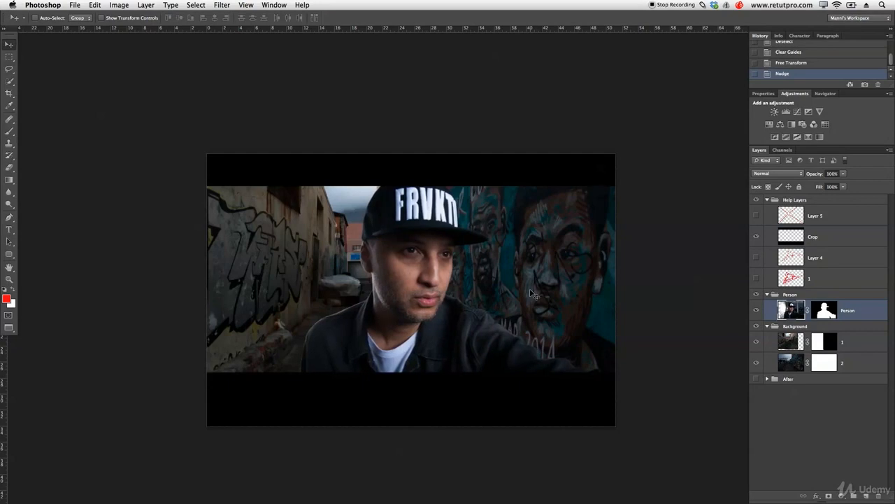
Toggle the visibility of background layers 2 and 1 to examine how they overlap behind the portrait
click(802, 369)
click(826, 365)
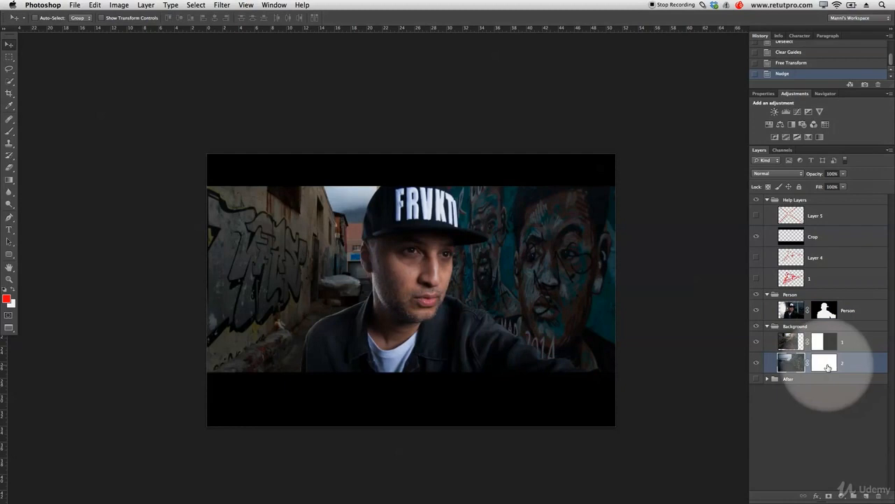
click(755, 363)
click(756, 363)
click(756, 363)
click(756, 363)
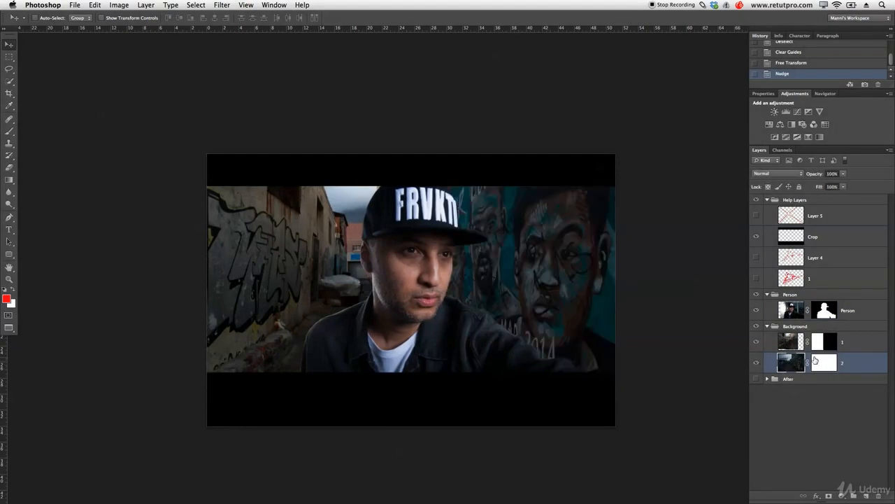
click(757, 342)
click(756, 342)
click(756, 342)
click(756, 342)
Fill the left half of background layer 2's mask with black, using a rectangular selection ending at the face, and deselect
click(821, 367)
click(823, 364)
key(m)
drag(207, 152, 429, 441)
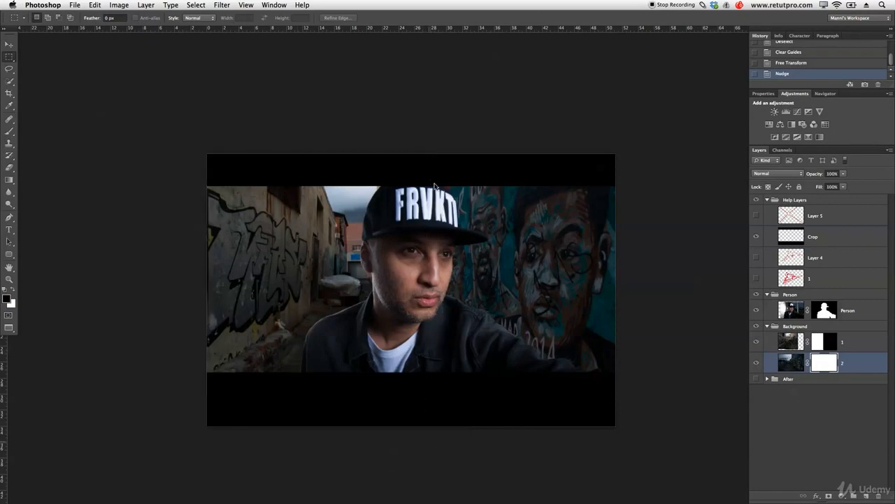
right_click(404, 261)
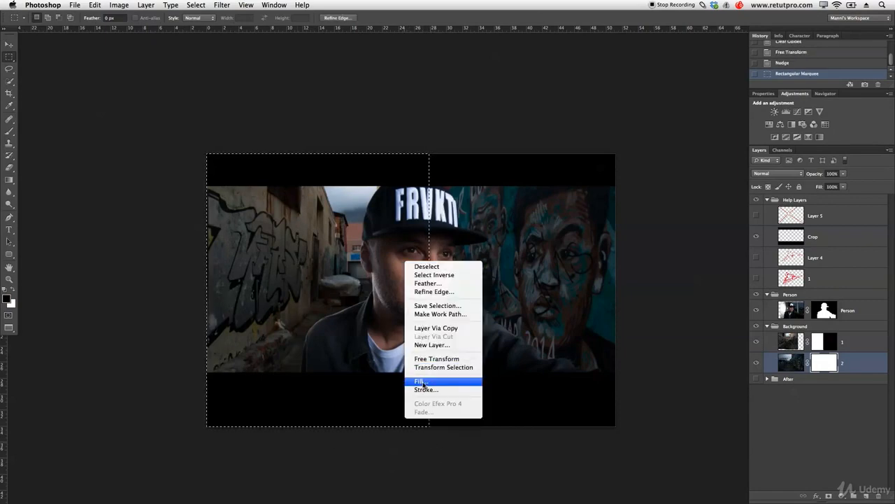
click(420, 371)
click(661, 287)
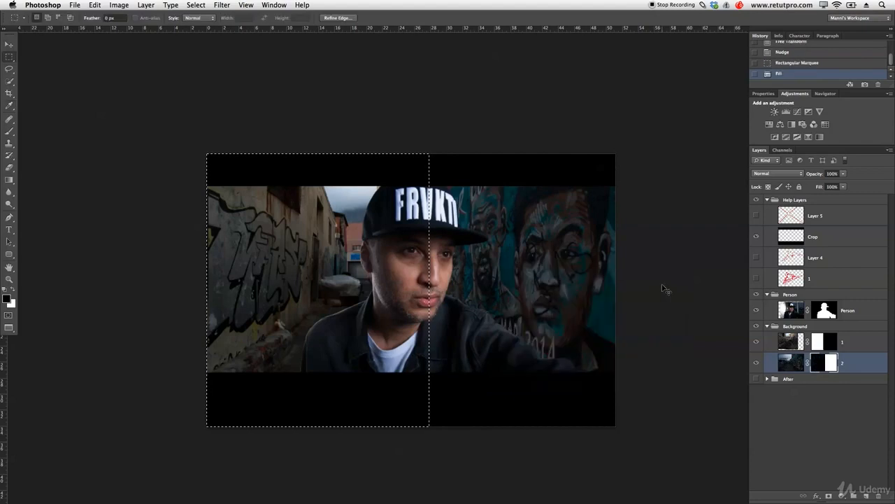
key(super+d)
Show Layer 5's red lines and shift the mural image on background layer 2 slightly right and down
click(789, 362)
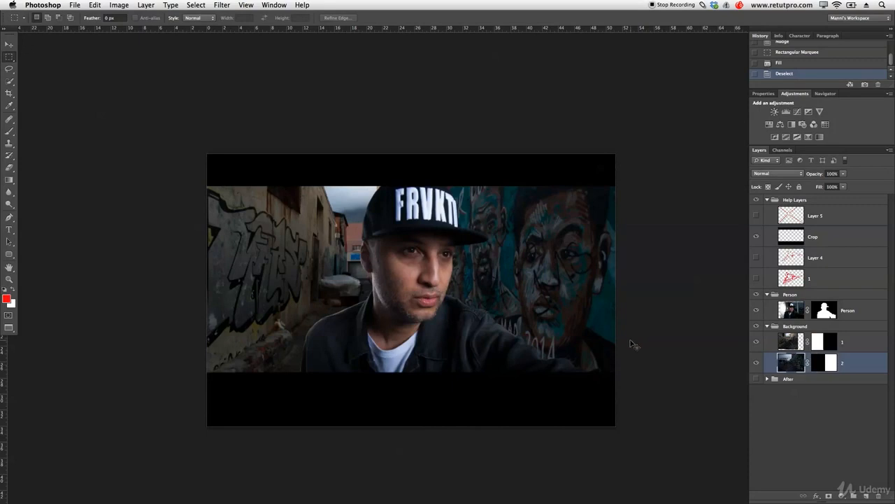
key(v)
drag(558, 315, 580, 311)
click(756, 215)
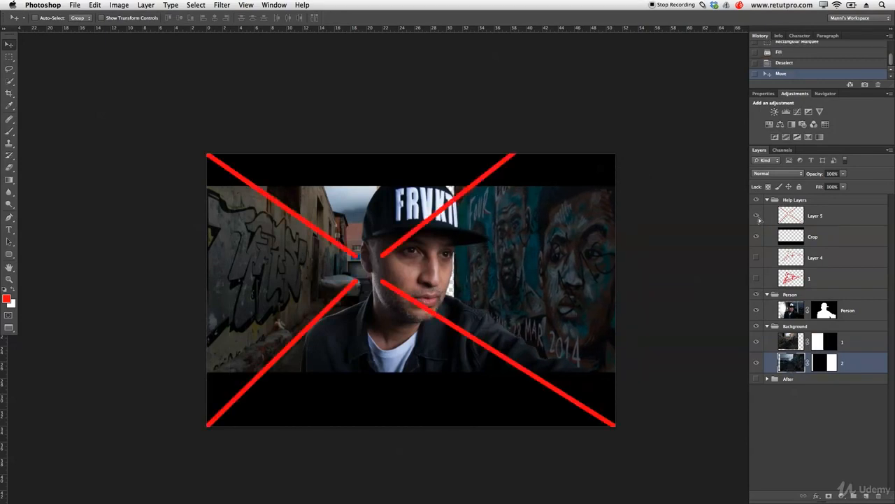
drag(570, 283, 559, 299)
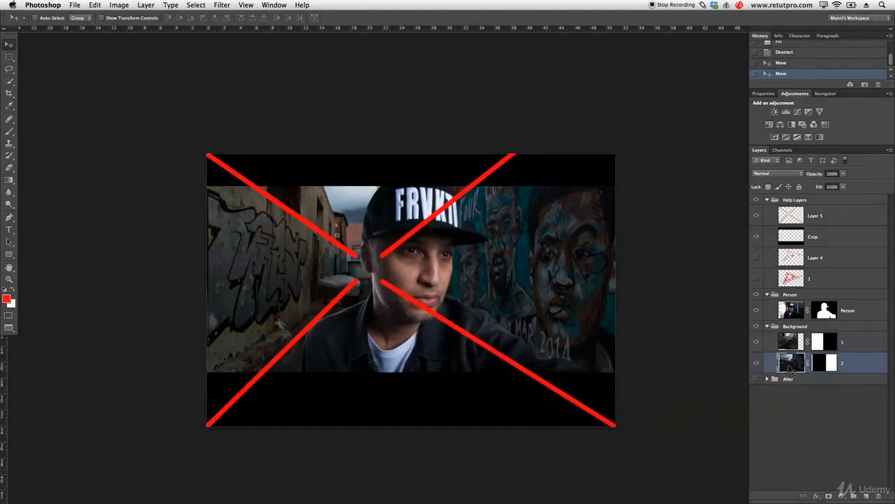
Apply a Perspective transform to background layer 2's mural image, stretching its left edge taller to about 108% height
click(94, 5)
mouse_move(115, 211)
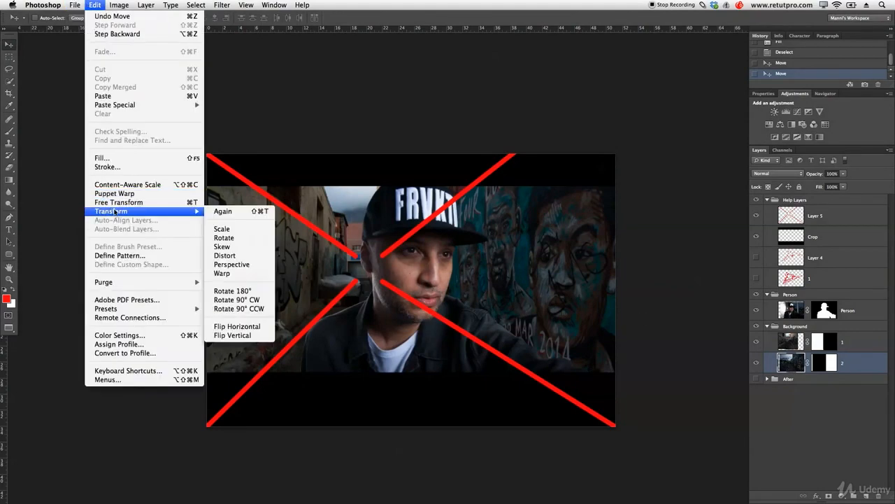
click(233, 265)
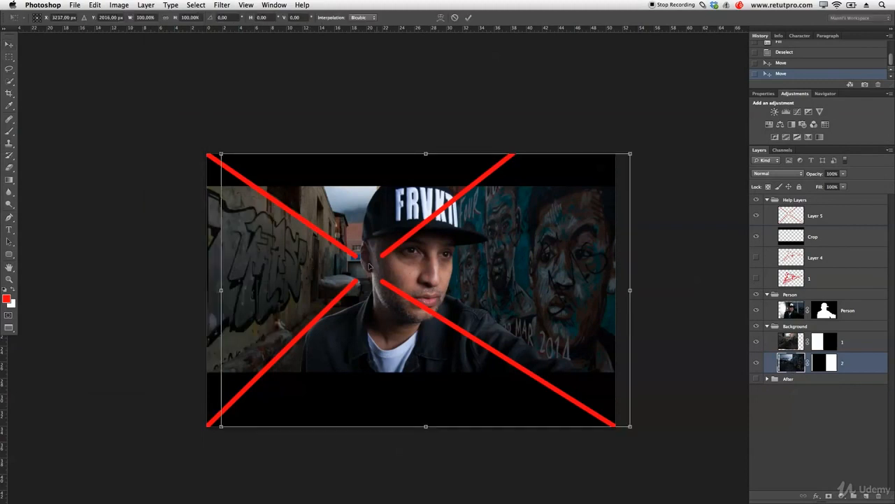
mouse_move(222, 156)
mouse_down()
mouse_move(226, 179)
mouse_move(234, 141)
mouse_move(223, 147)
mouse_up()
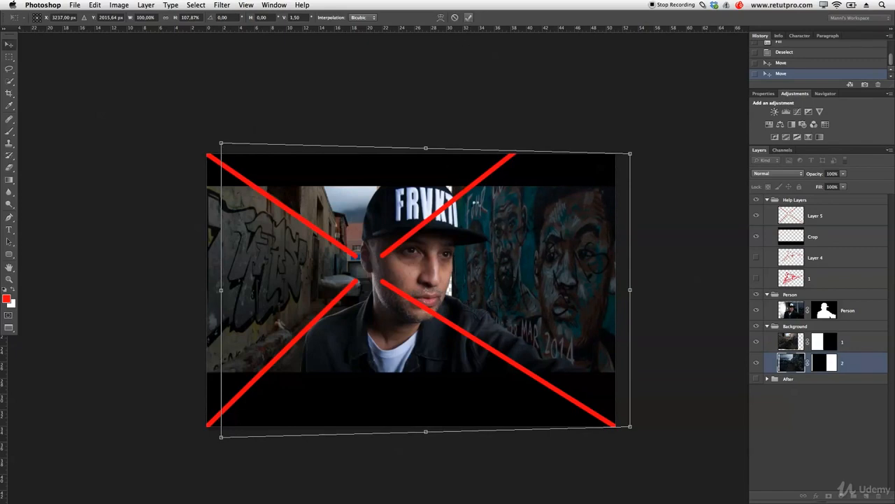
key(Return)
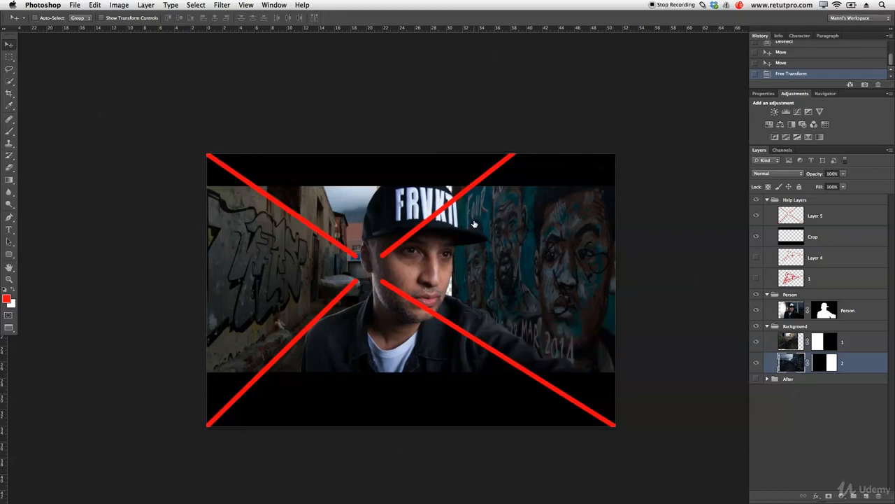
Paint white on background layer 2's mask with a size 500 brush to fill the gap beside the face and cap
click(826, 362)
key(b)
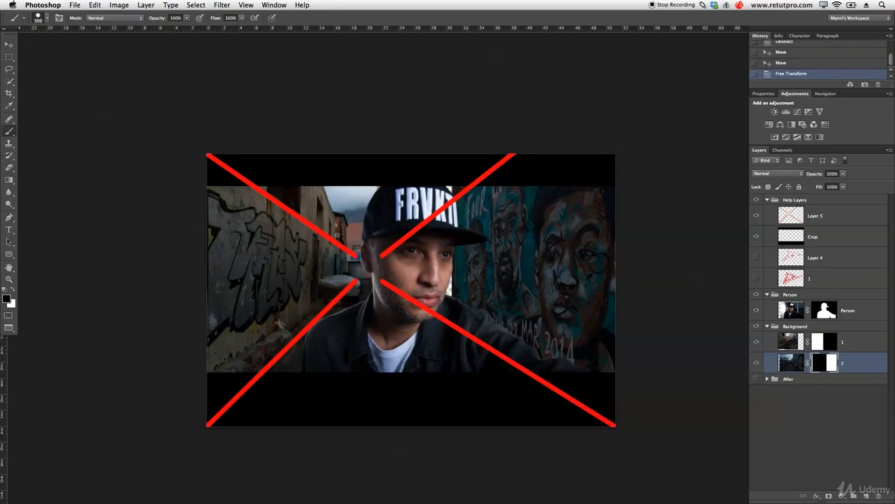
key(bracketright)
key(bracketright)
key(x)
mouse_move(416, 291)
mouse_down()
mouse_move(444, 291)
mouse_move(462, 276)
mouse_up()
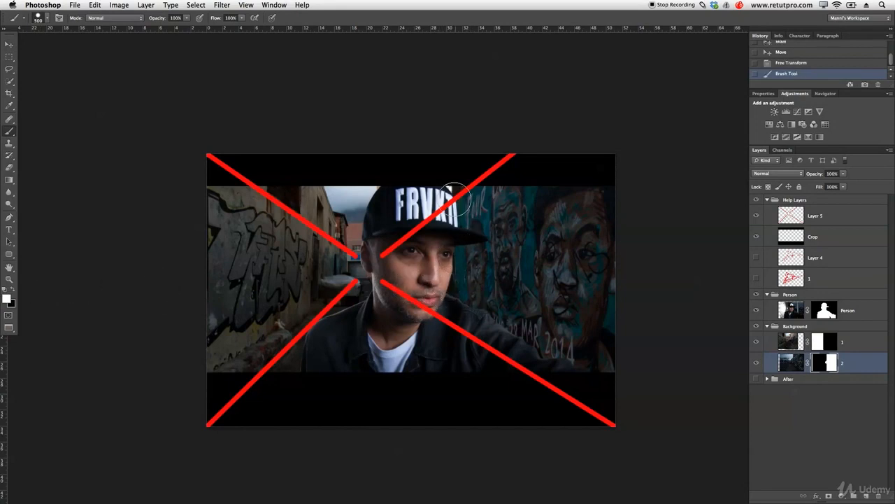
drag(464, 187, 473, 197)
Hide Layer 5's guide lines and move the mural image on background layer 2 slightly to the right
click(766, 215)
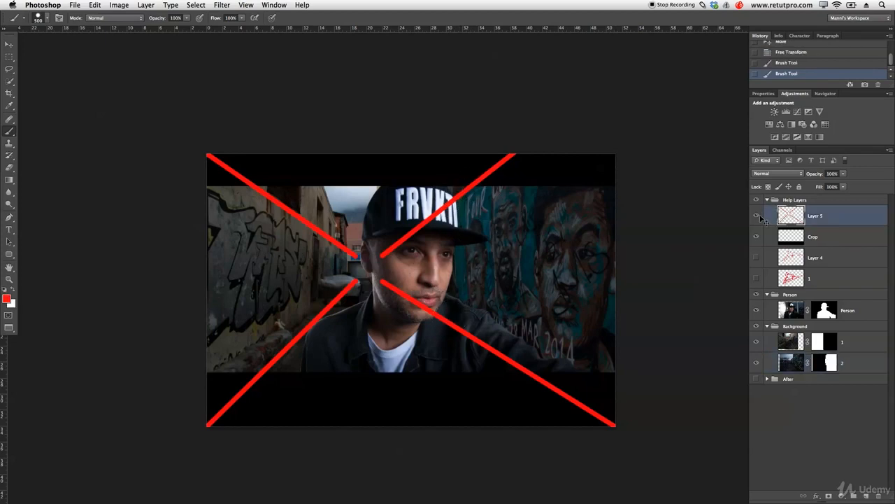
click(758, 216)
key(v)
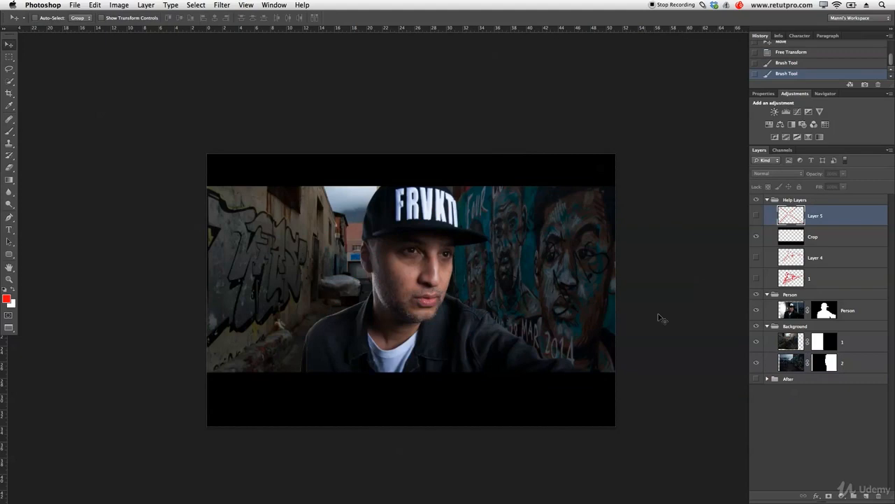
click(794, 362)
mouse_move(607, 300)
mouse_down()
mouse_move(627, 296)
mouse_move(618, 298)
mouse_up()
Paint white on background layer 2's mask from the cap down the portrait's right edge to close the gap
click(824, 362)
key(b)
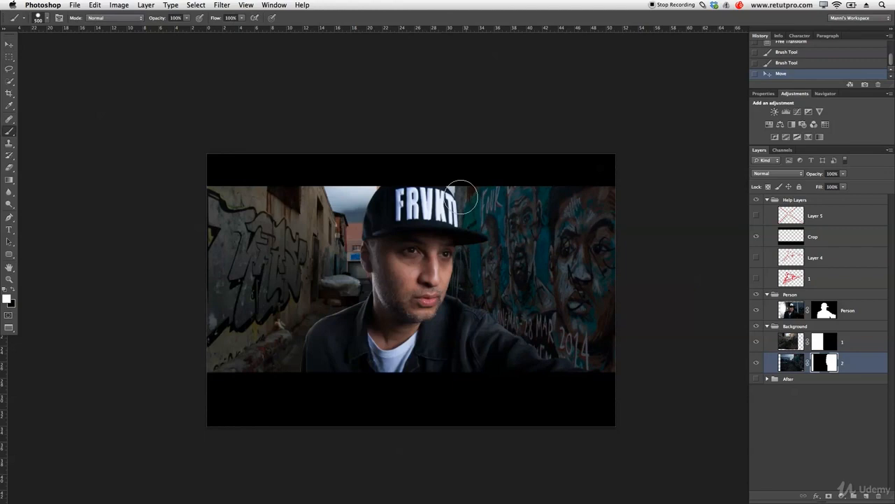
mouse_move(453, 209)
mouse_down()
mouse_move(439, 243)
mouse_move(451, 390)
mouse_up()
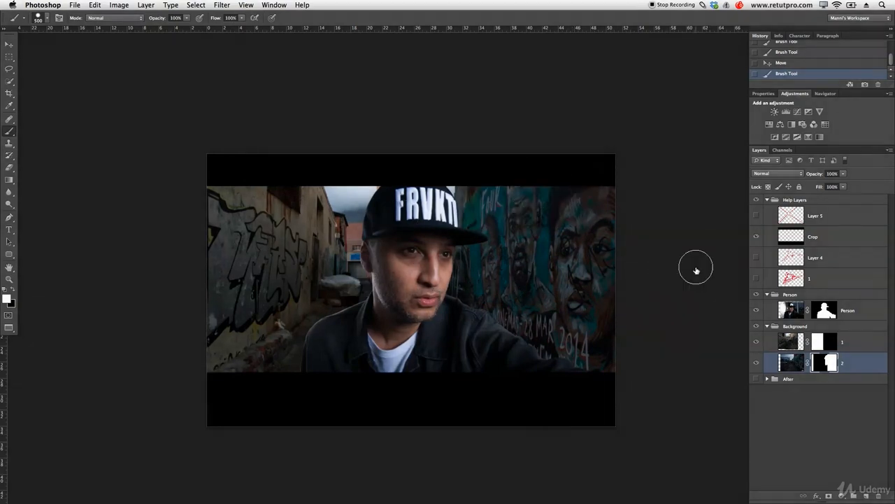
Move the Crop layer above the Help Layers group and toggle the red guide layers in that group, leaving them hidden
drag(791, 235, 791, 198)
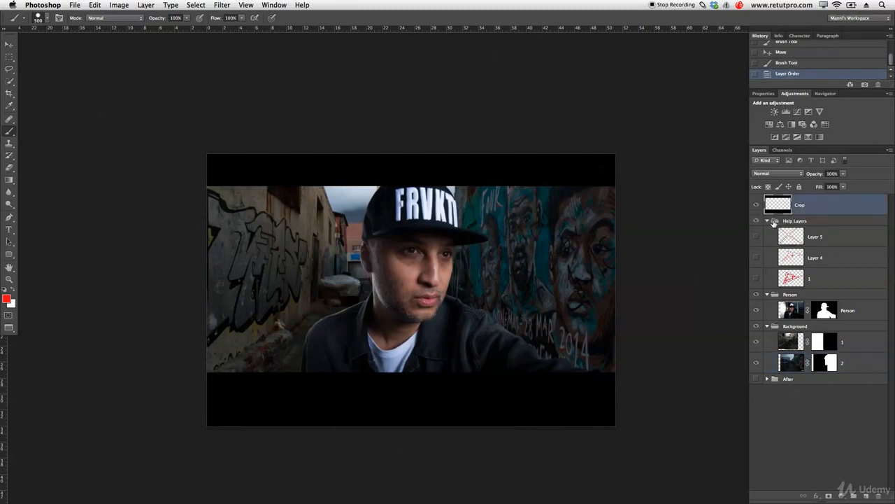
click(756, 236)
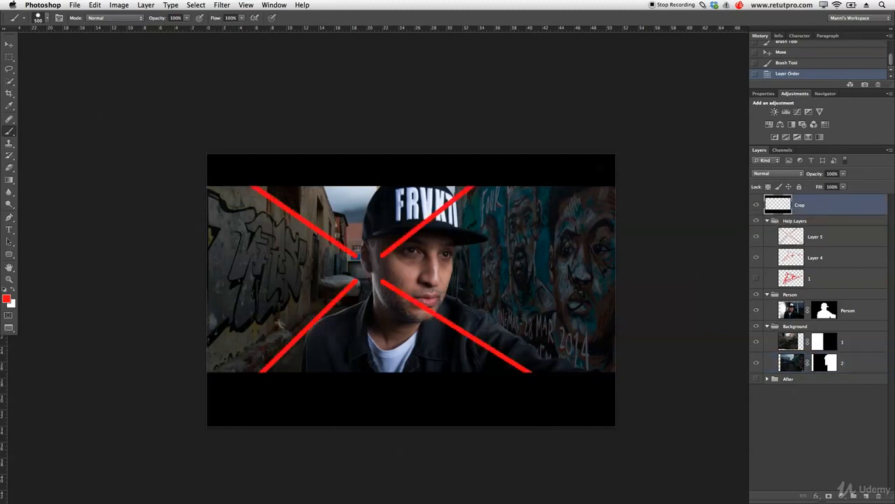
click(755, 257)
click(755, 277)
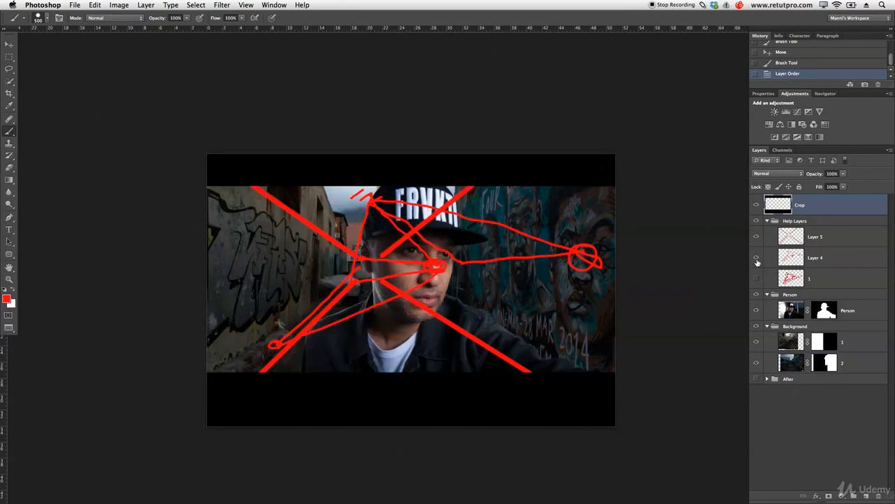
click(755, 257)
click(755, 236)
click(756, 237)
click(756, 237)
click(756, 237)
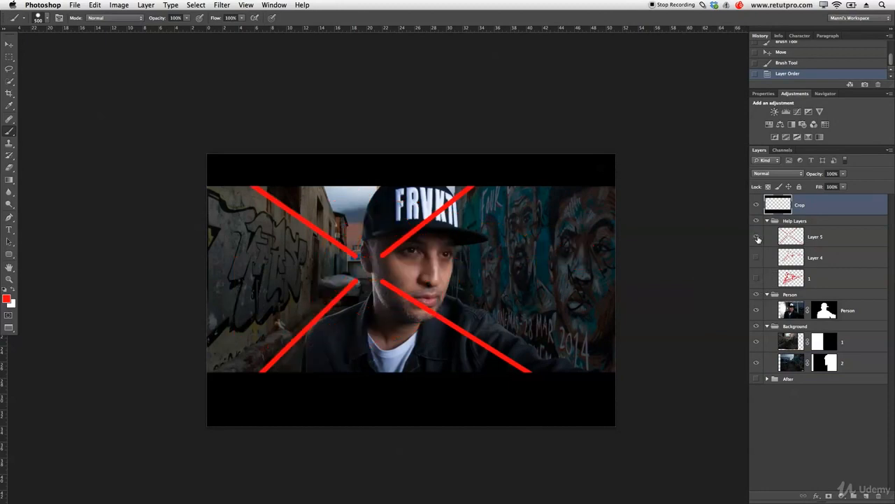
click(756, 237)
click(799, 240)
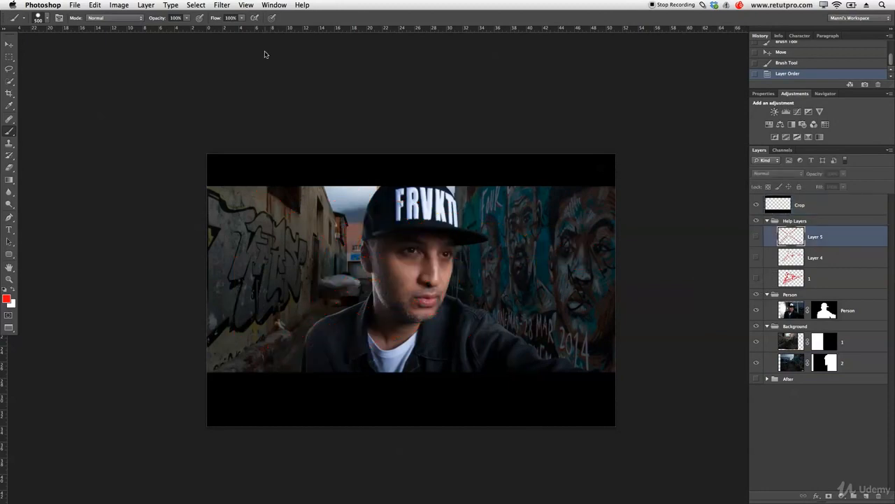
click(94, 4)
click(628, 340)
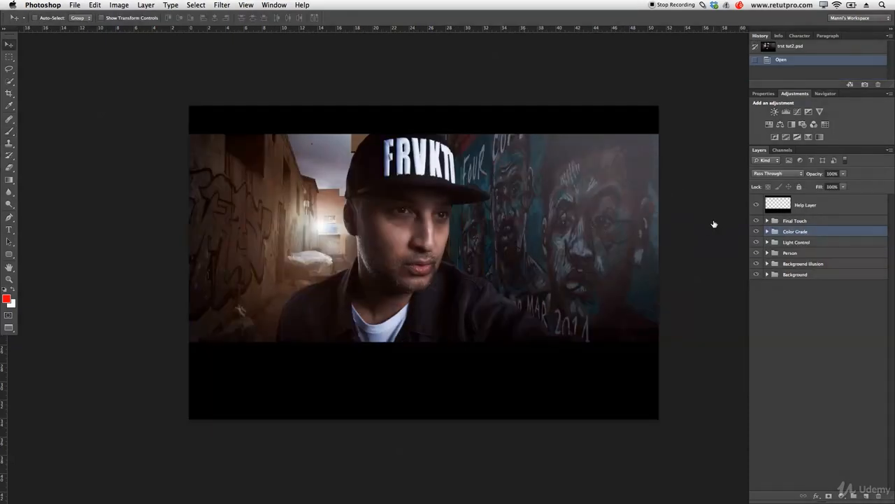
In trst tut2.psd, hide everything above the Background group, expand it, and hide Curves 6, the sky image, Curves 1 and Curves 7
drag(756, 205, 756, 264)
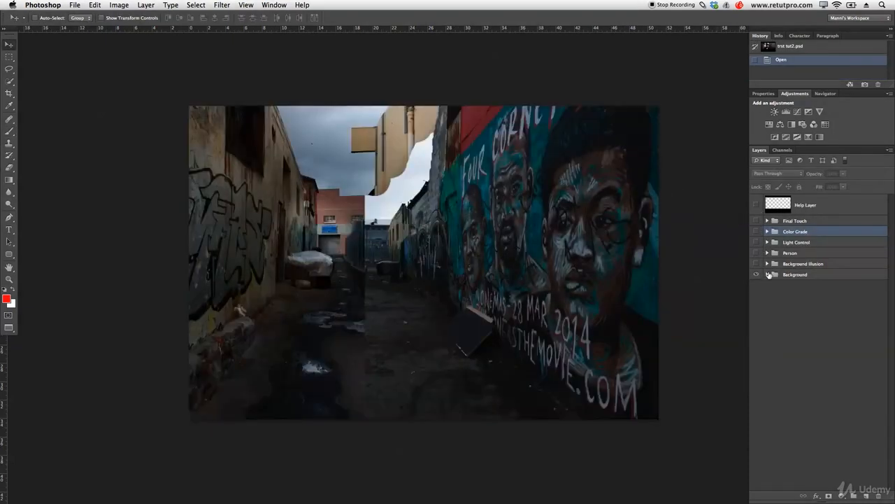
click(767, 274)
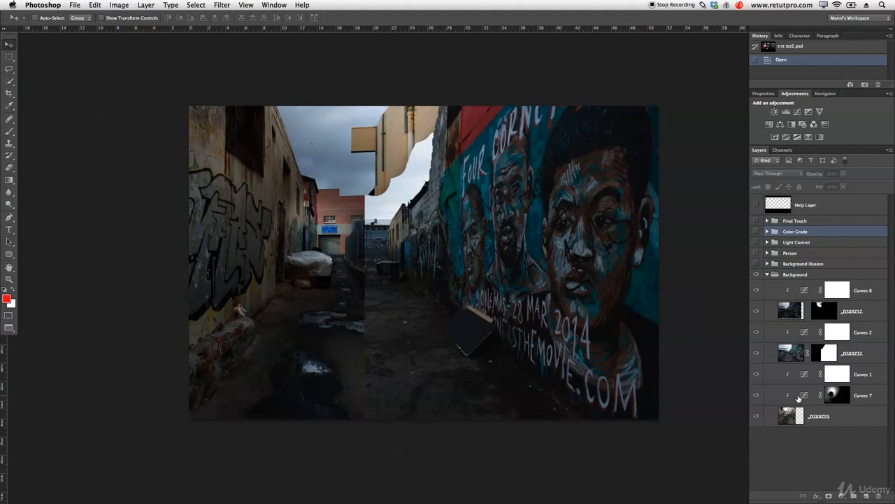
drag(757, 291, 756, 310)
click(756, 354)
click(756, 354)
click(757, 395)
click(757, 375)
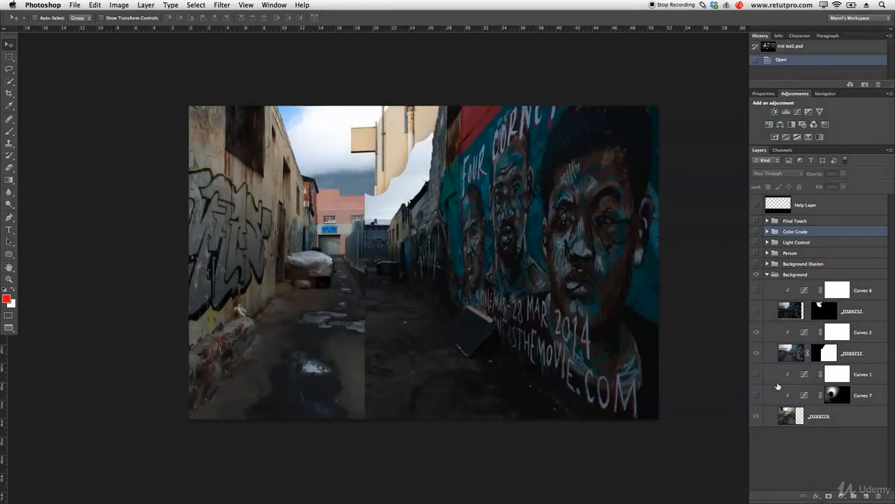
Hide the masked mural image in the Background group and toggle the base alley image to examine it alone
click(757, 352)
click(757, 355)
click(758, 349)
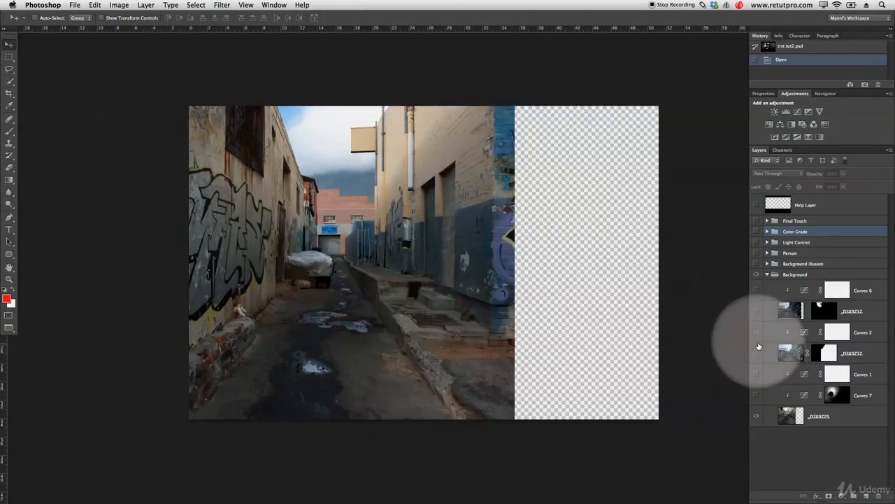
click(756, 416)
click(755, 416)
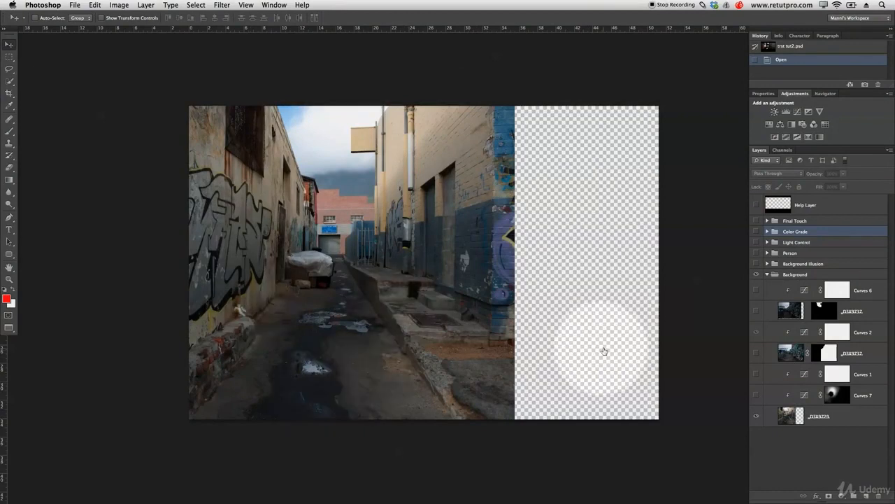
Show Curves 7, Curves 1, the mural image with Curves 2, and the sky image one by one to examine the background build-up
click(756, 396)
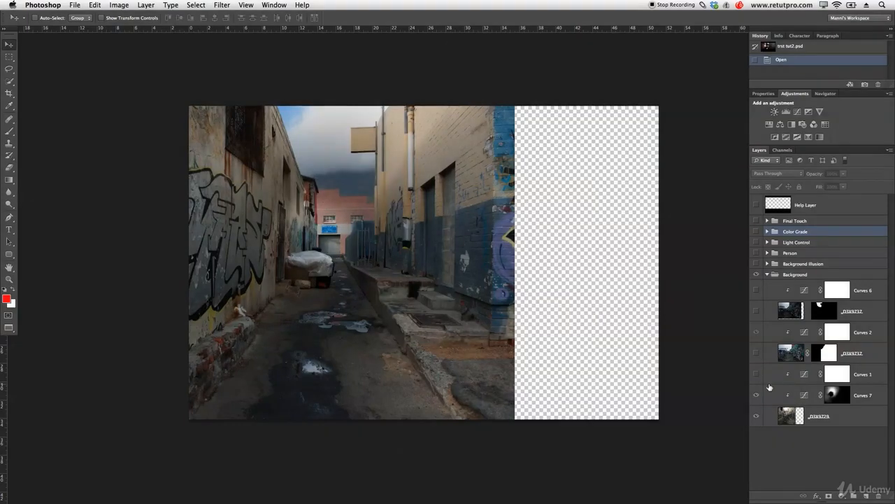
click(756, 375)
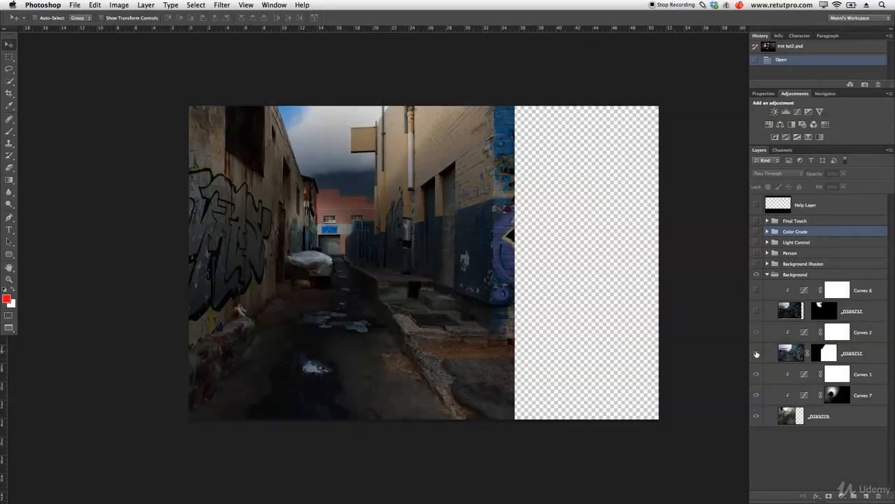
click(756, 353)
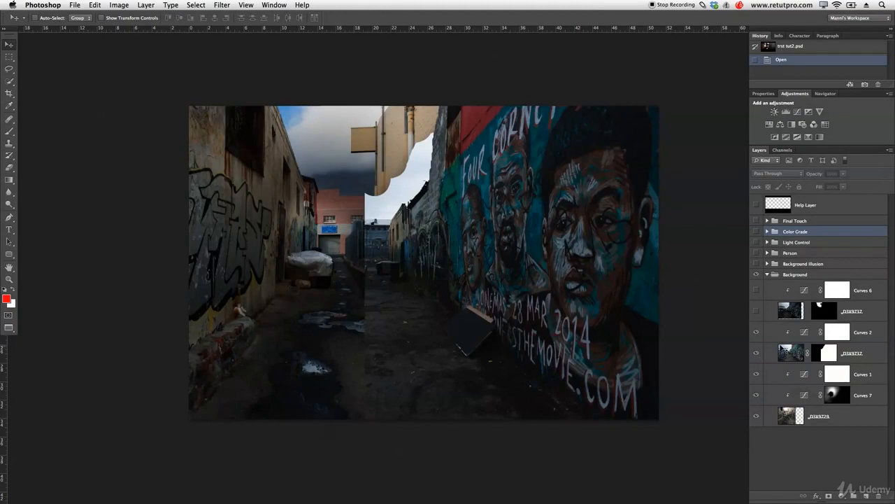
click(756, 333)
click(756, 312)
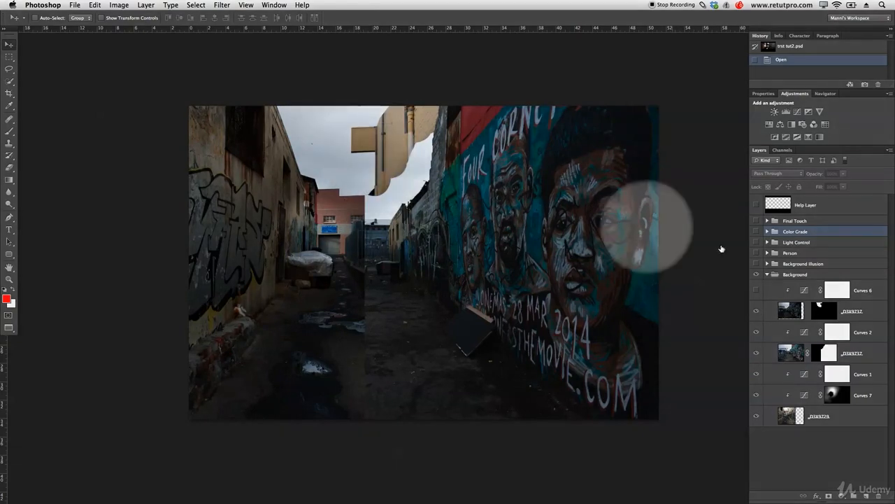
Toggle the sky image to compare its effect, show Curves 6, and collapse the Background group
click(756, 312)
click(757, 312)
click(756, 312)
click(756, 312)
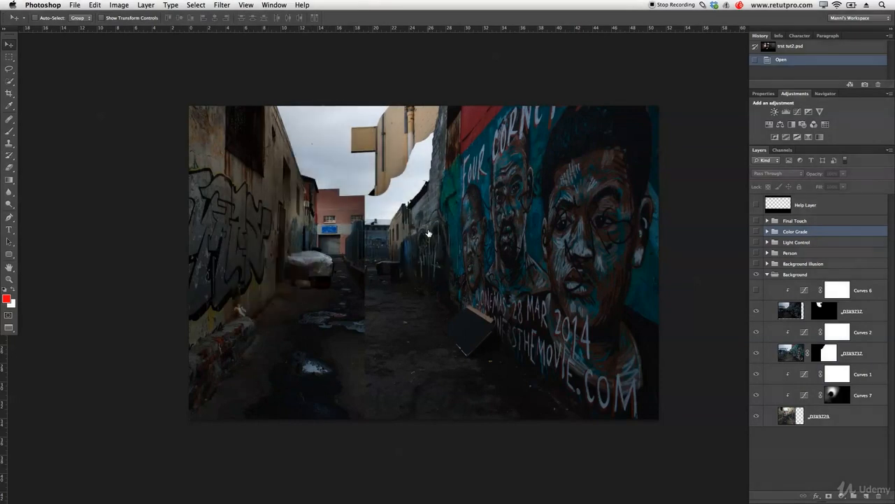
click(755, 290)
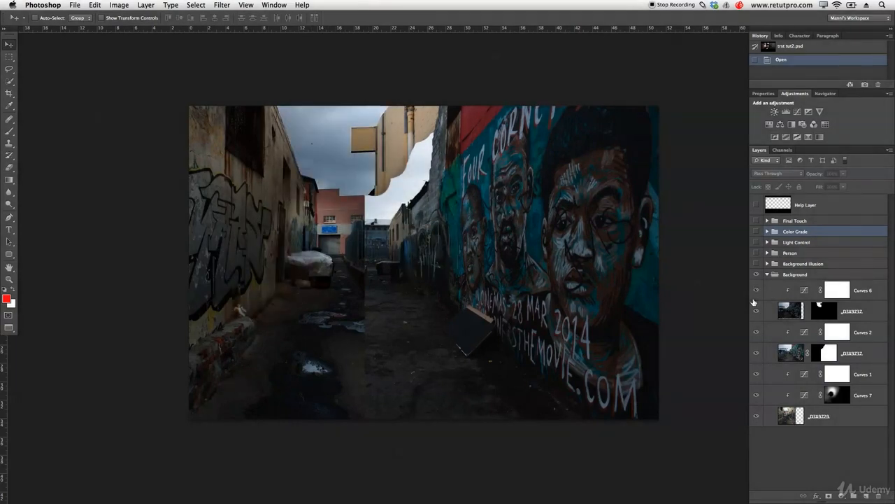
click(767, 275)
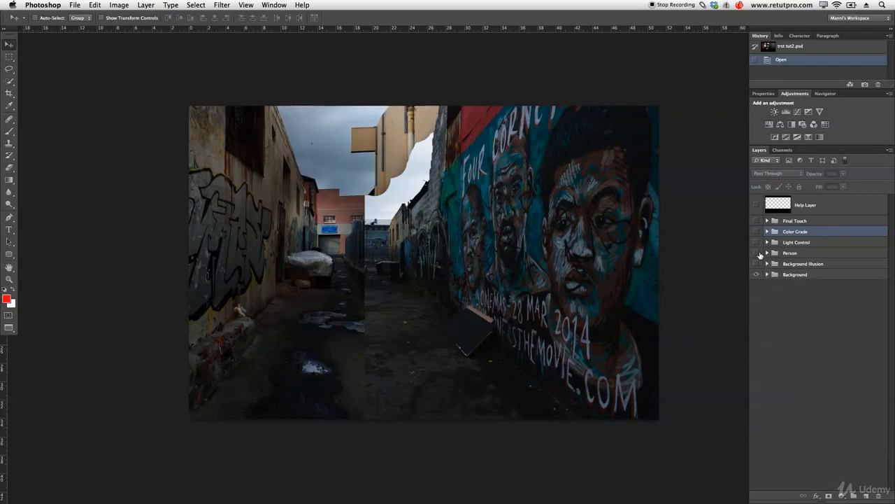
Show and expand the Person group, hide Gradient Fill 1 copy, and show the Help Layer's widescreen bars
click(756, 254)
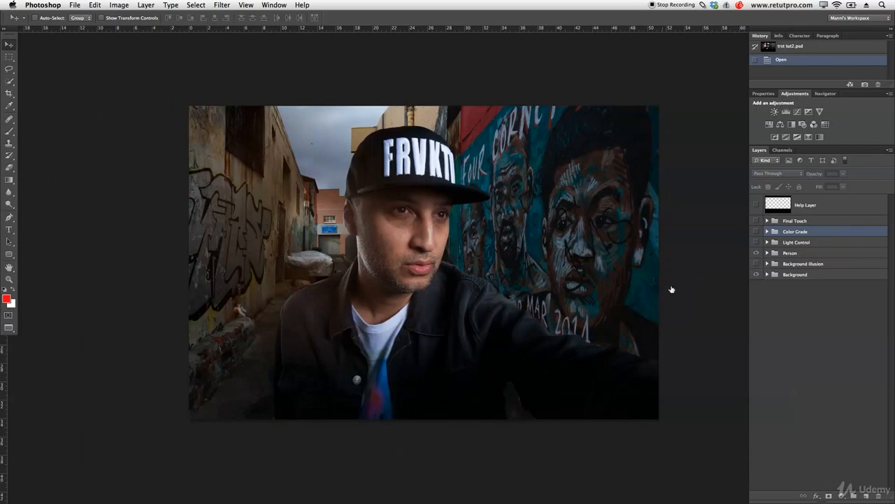
click(767, 253)
click(757, 269)
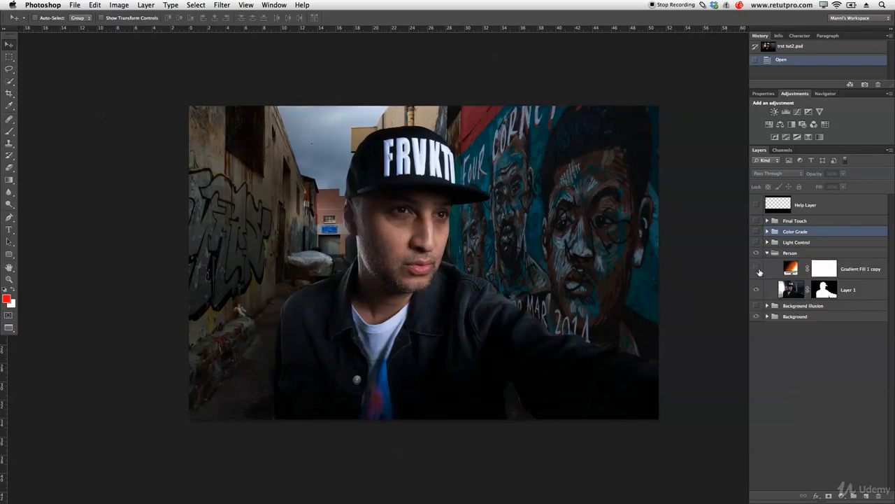
click(756, 204)
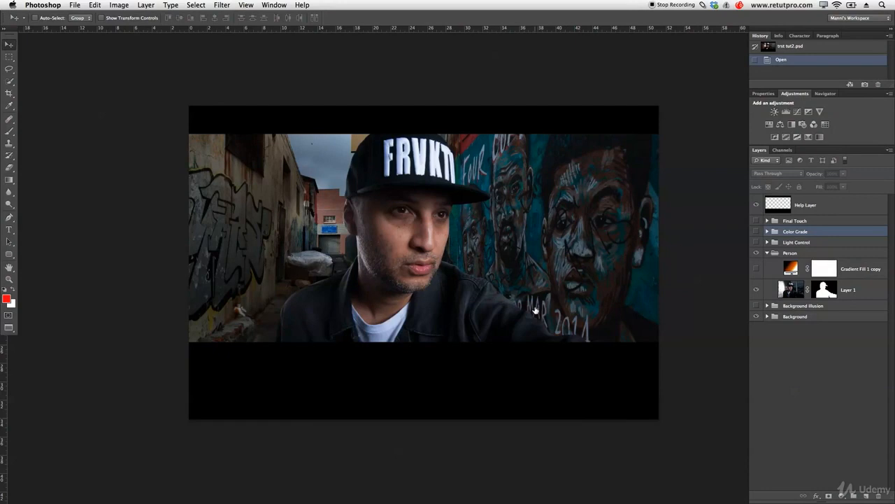
Expand the Background Illusion group, show it to examine its glow and light layers, and collapse it
click(767, 306)
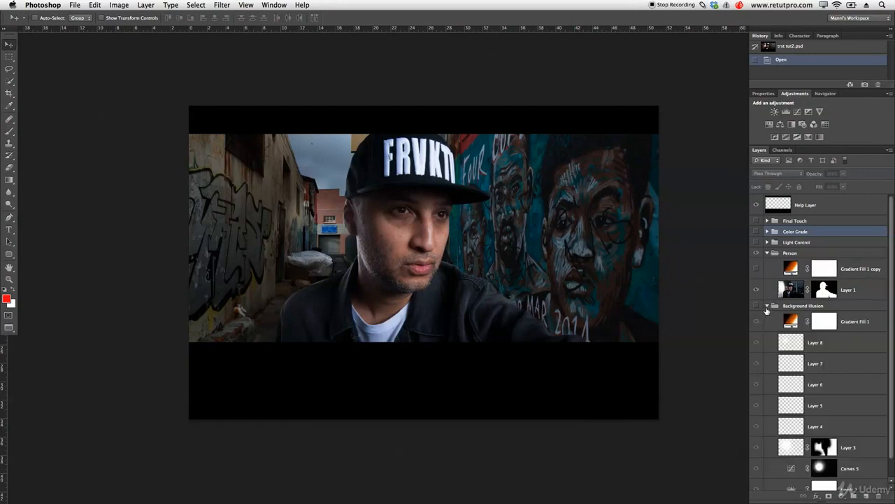
drag(892, 313, 887, 380)
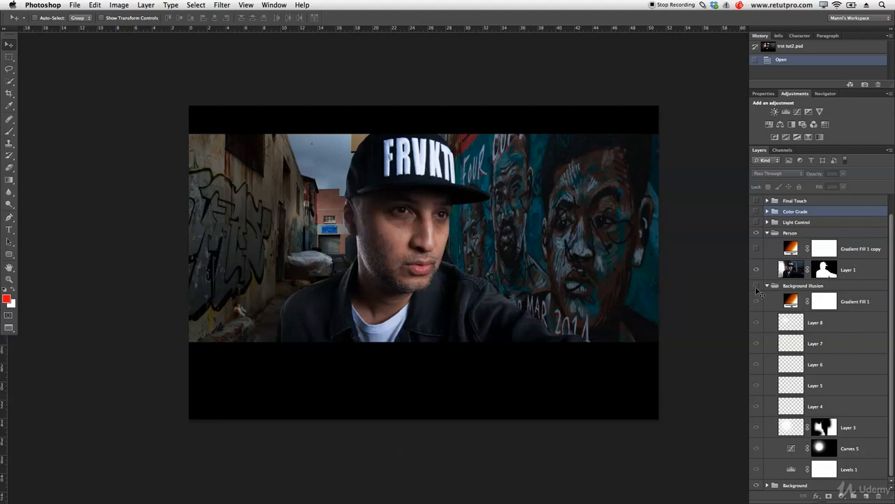
click(755, 288)
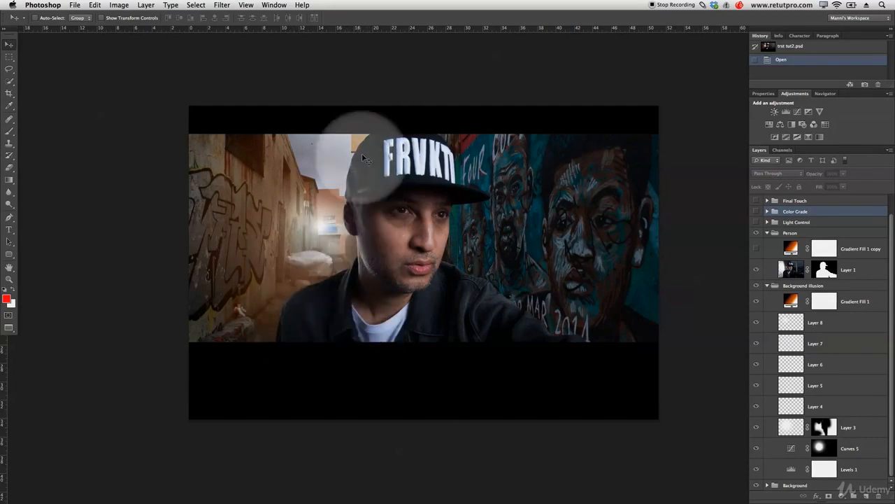
click(768, 286)
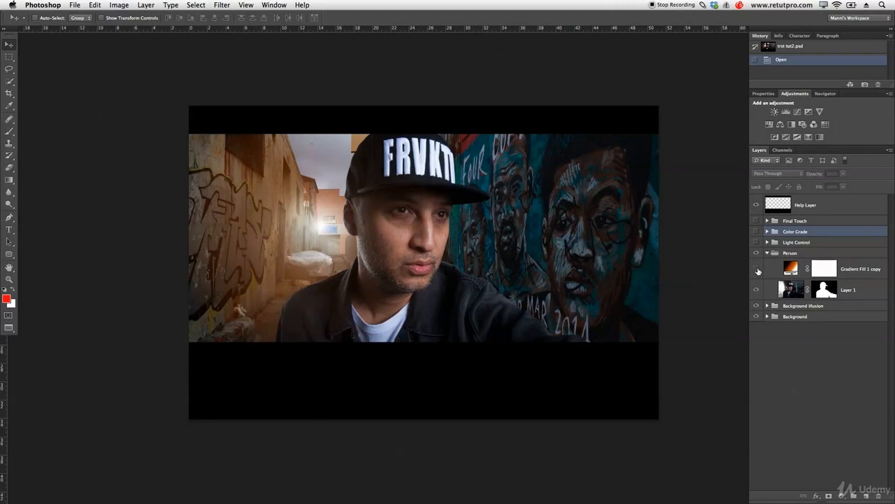
Show Gradient Fill 1 copy and collapse the Person group, then expand and show the Light Control group
click(756, 269)
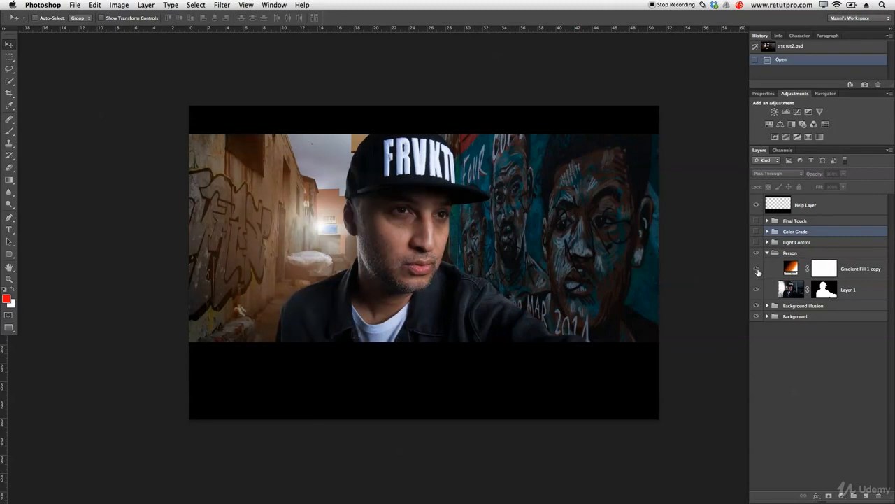
click(767, 254)
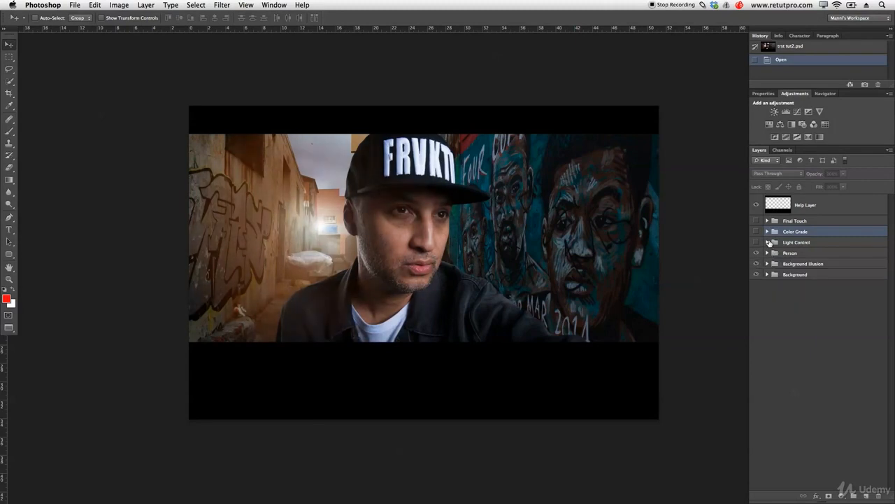
click(767, 242)
click(755, 242)
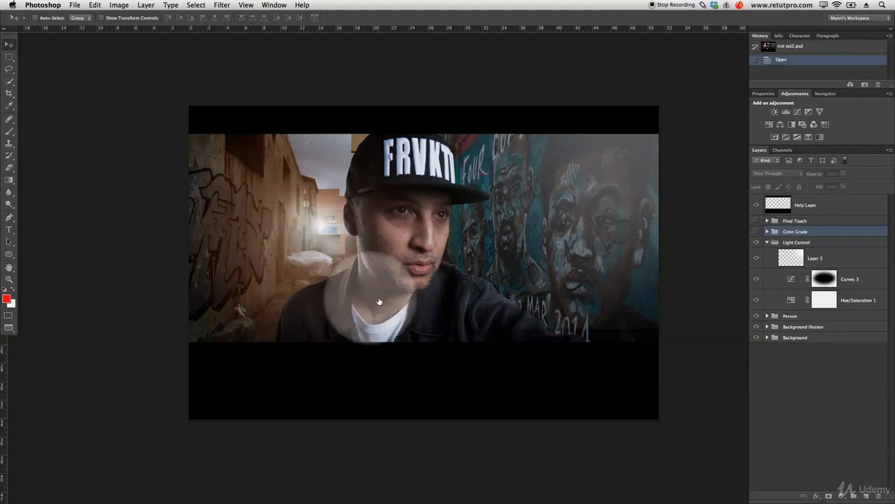
Show the Color Grade group in place of the expanded Light Control group and examine its Curves 4, Selective Color 1 and POP layers
click(755, 231)
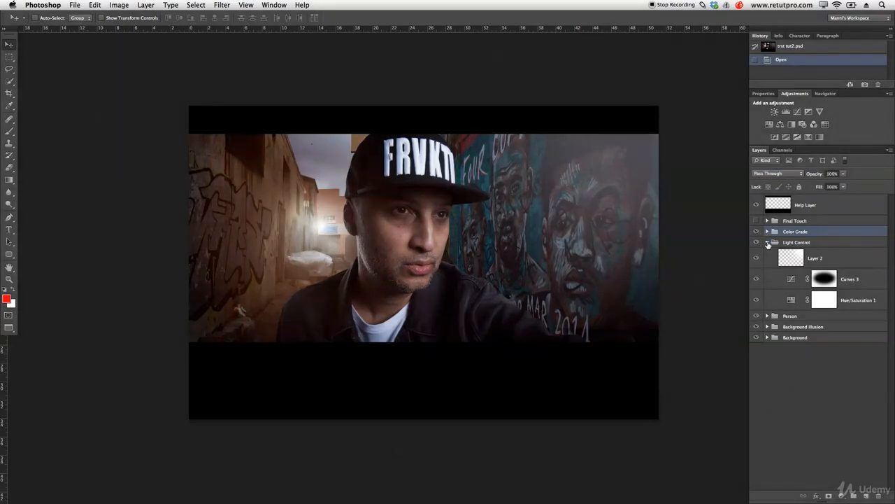
click(768, 242)
click(767, 231)
click(859, 297)
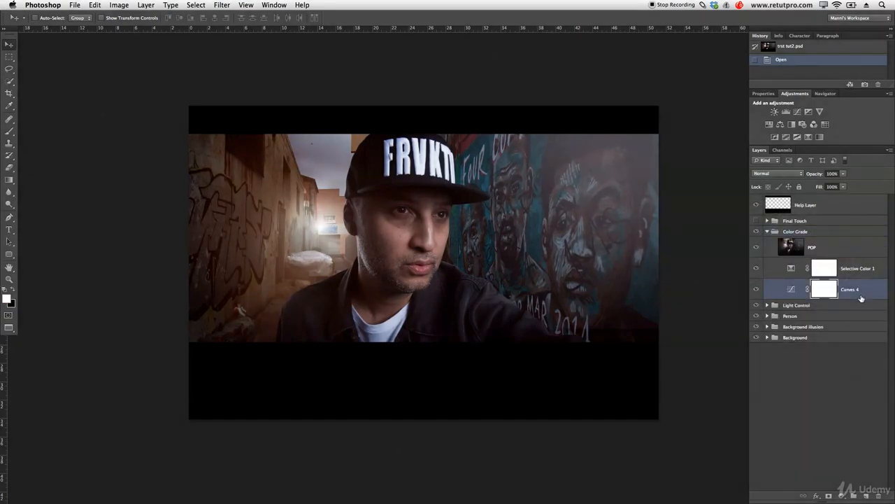
click(864, 275)
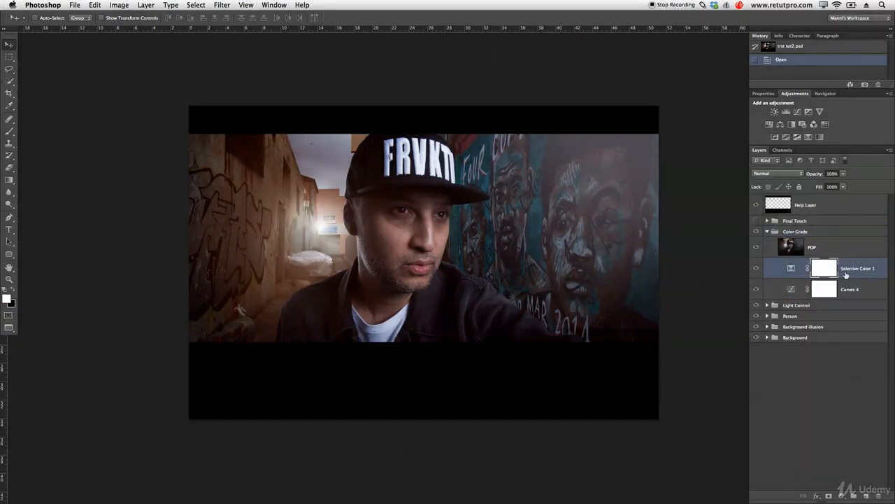
click(850, 250)
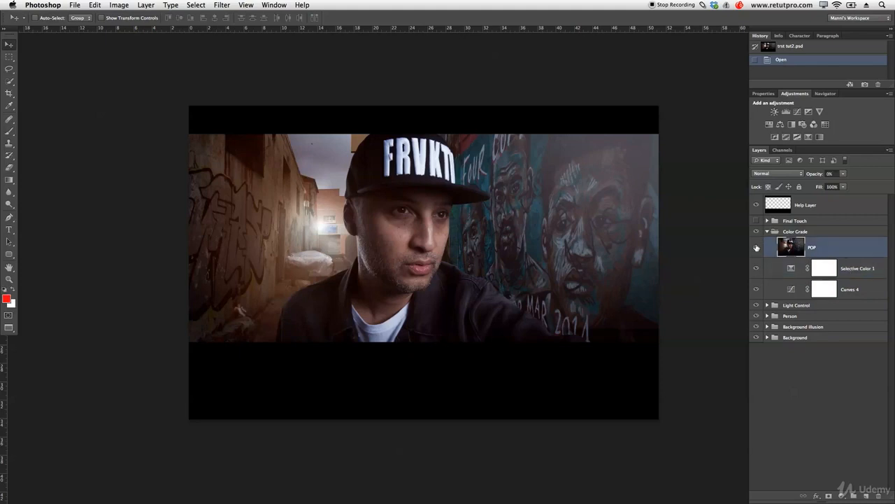
click(768, 232)
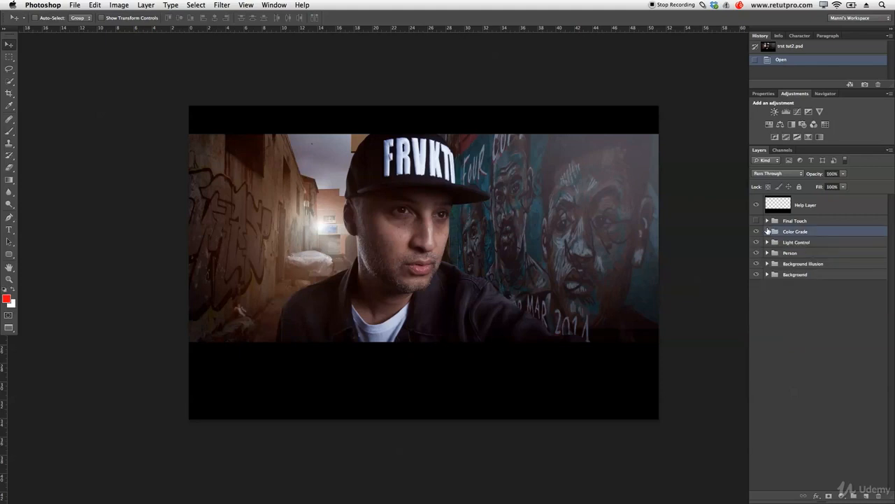
Expand and show the Final Touch group to examine its cleaning, D&B and colour adjustment layers, and collapse it
click(767, 221)
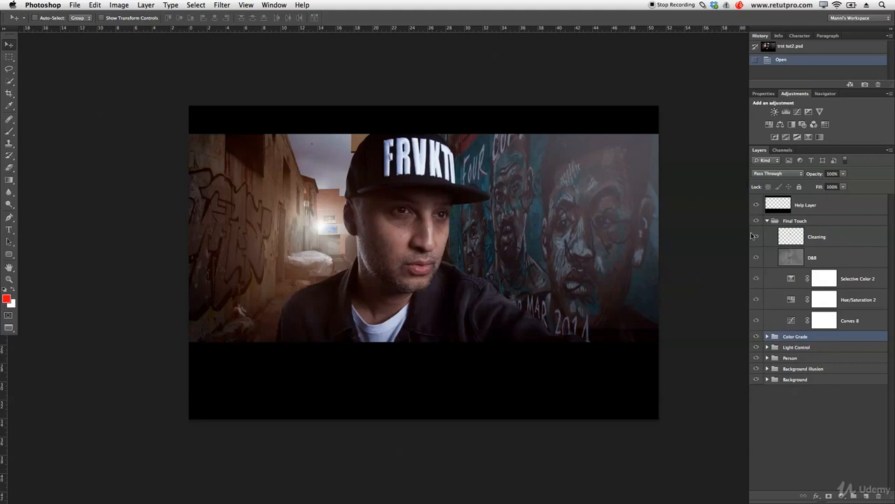
click(755, 237)
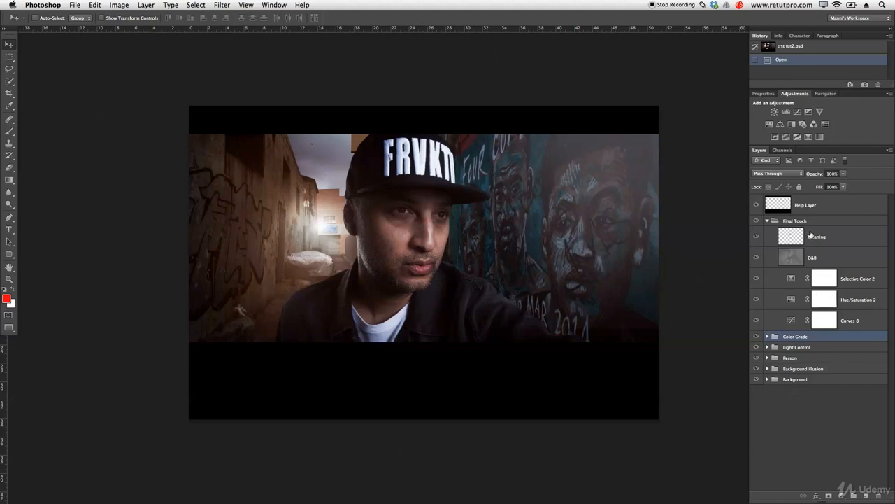
click(767, 221)
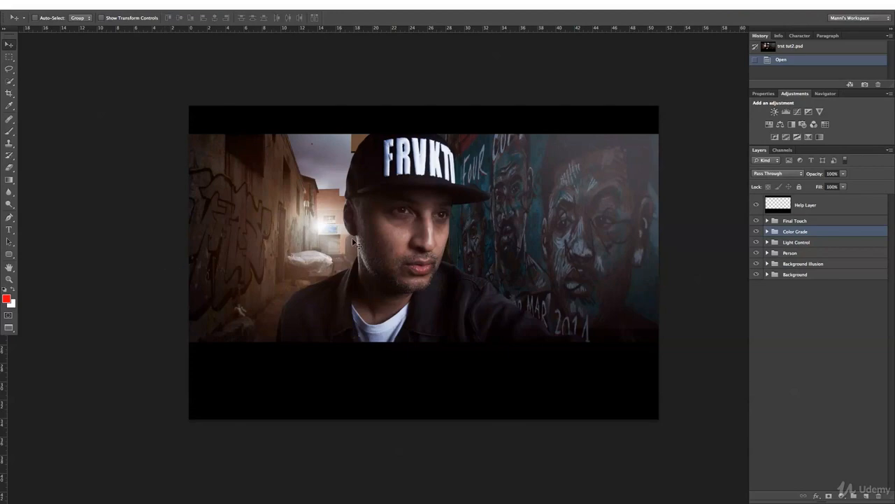
Leave full-screen view and float trst tut2.psd in its own window beside trst tut.psd for comparison
key(f)
key(f)
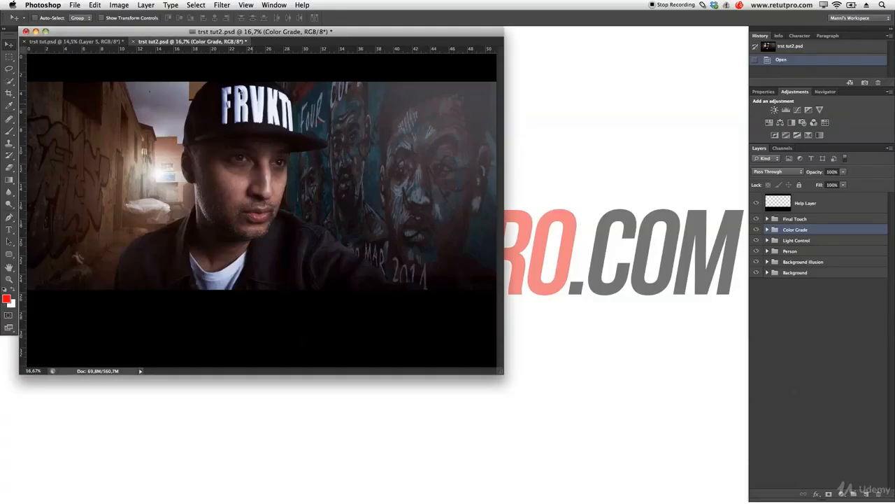
drag(161, 42, 379, 105)
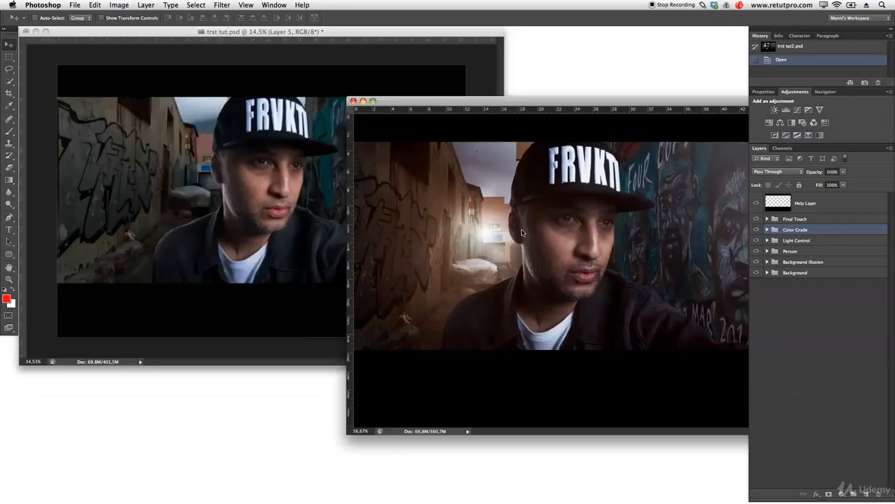